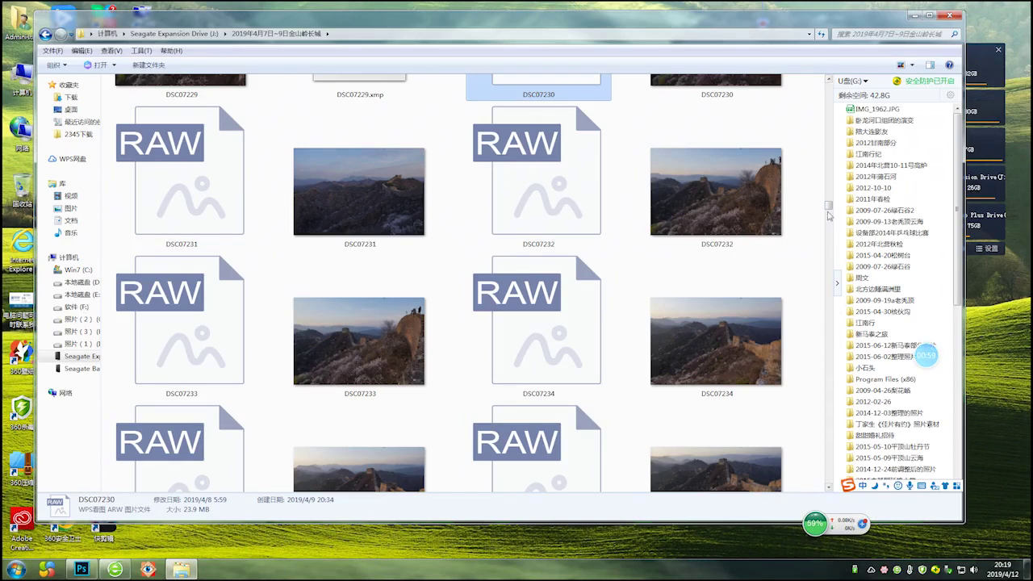
Open the RAW photo DSC07230 from the Great Wall folder in Photoshop for Camera Raw editing.
scroll(830, 208, "up", 1)
scroll(829, 207, "up", 2)
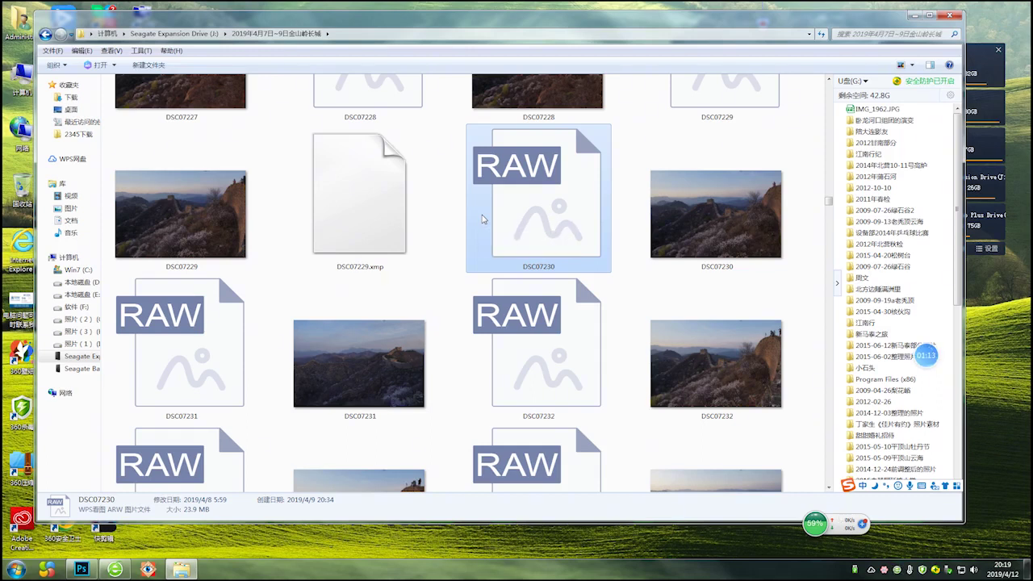
left_click_drag(482, 219, 397, 345)
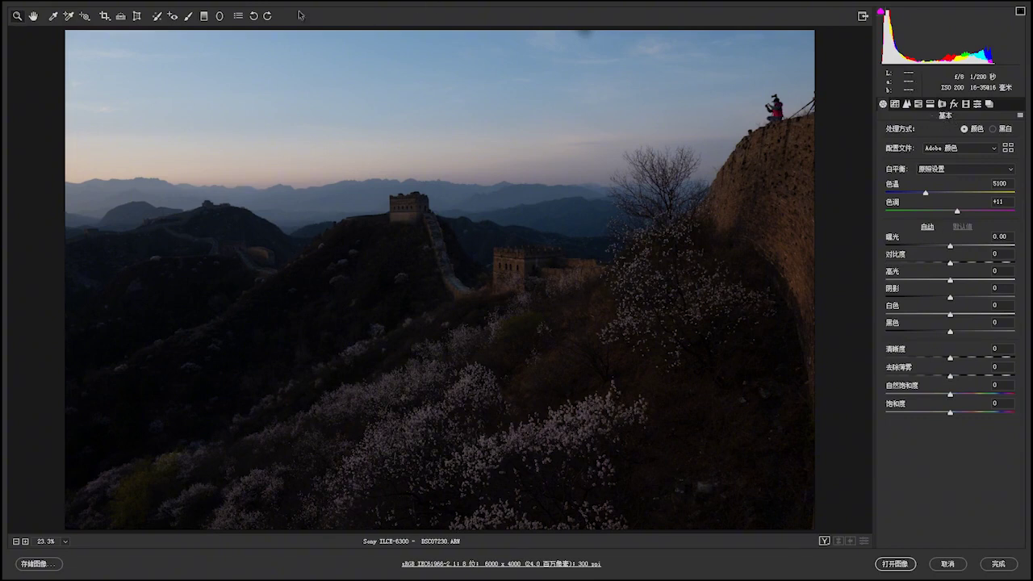
Start the Radial Filter and reset its local correction settings.
left_click(220, 17)
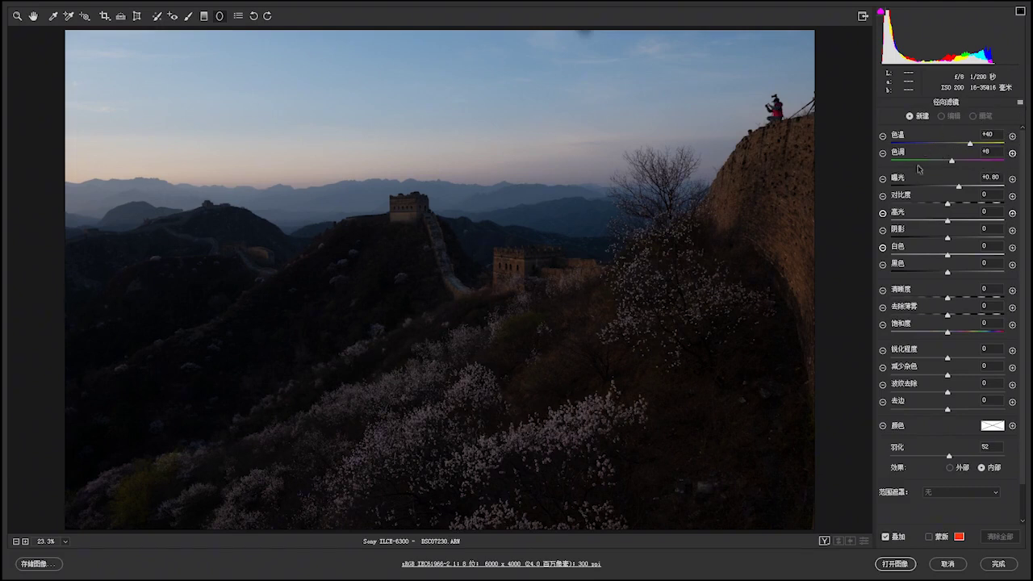
left_click(1020, 105)
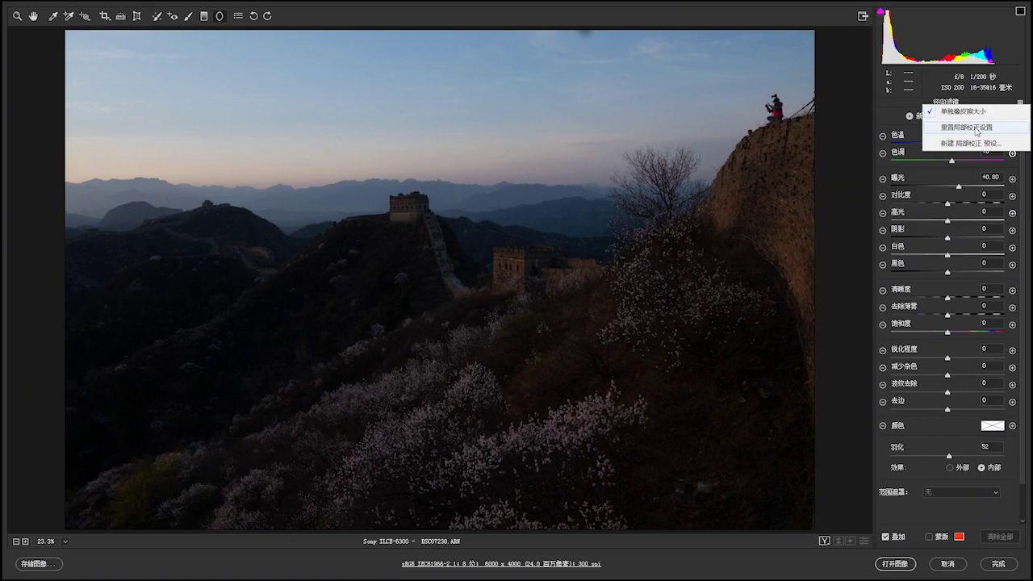
left_click(977, 129)
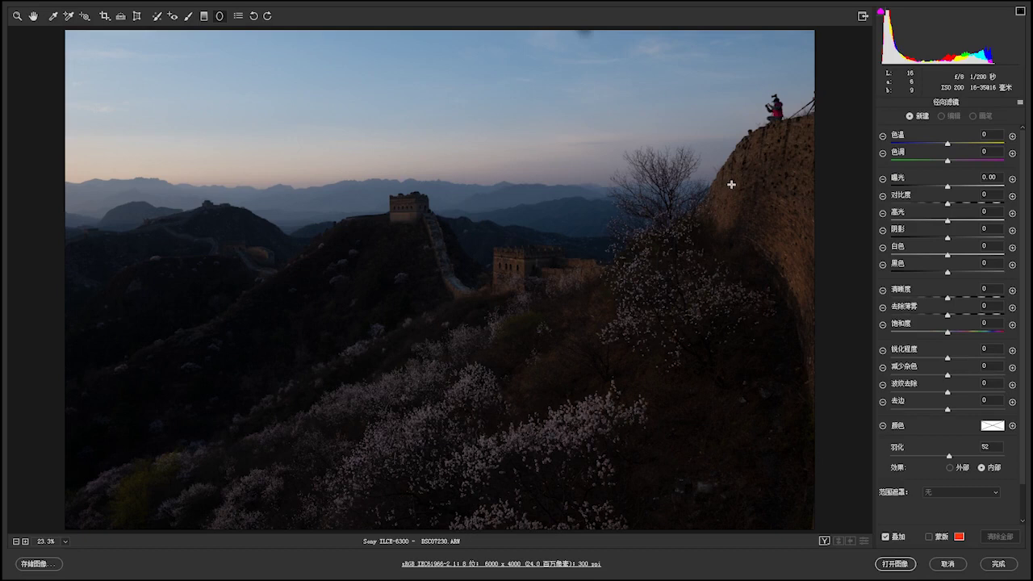
Draw a radial filter over the large stone wall below the photographer, then tilt and enlarge it to cover the wall's upper part.
mouse_move(730, 186)
left_mouse_down()
mouse_move(762, 216)
mouse_move(801, 176)
left_mouse_up()
left_click_drag(730, 179, 696, 228)
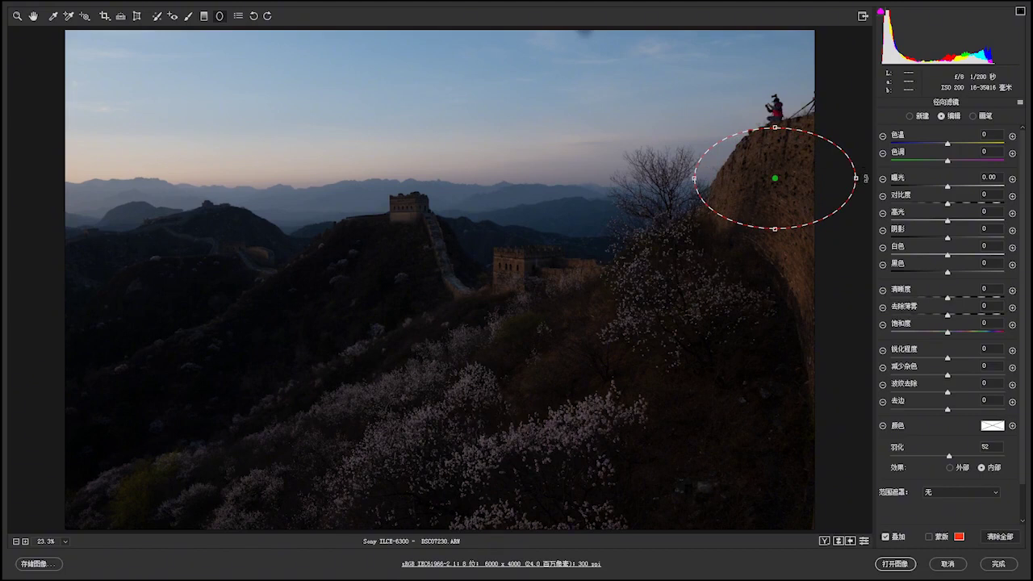
left_click_drag(865, 178, 858, 127)
left_click_drag(793, 152, 798, 156)
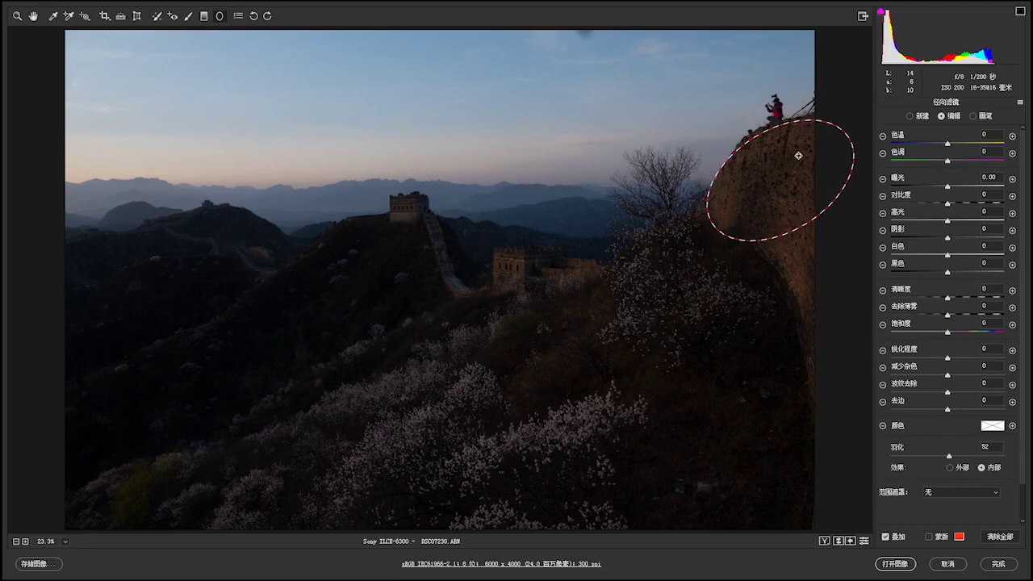
mouse_move(807, 220)
left_mouse_down()
mouse_move(815, 239)
mouse_move(807, 220)
left_mouse_up()
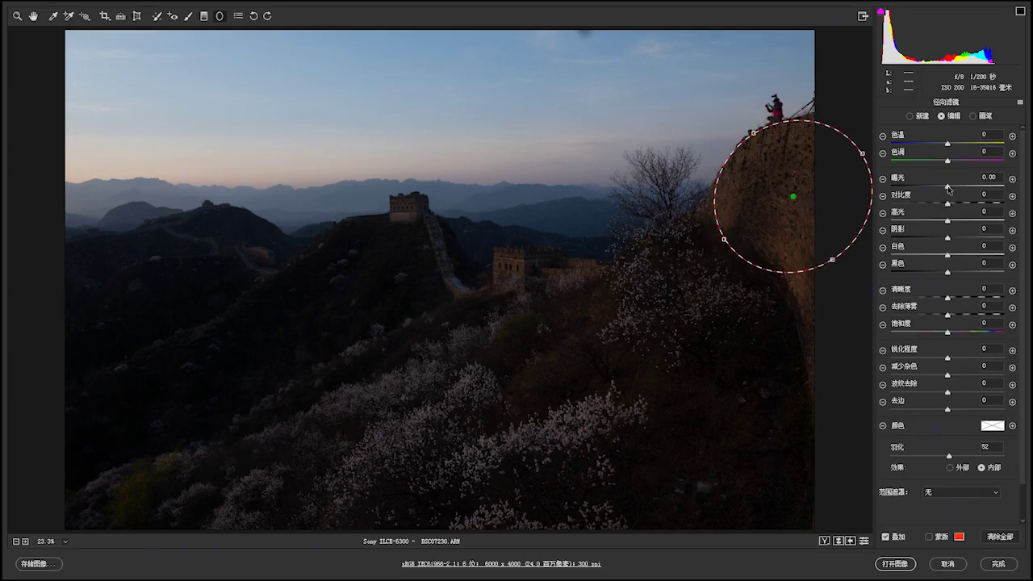
Set the radial filter's exposure to +0.70, temperature to +36 and tint to +10.
left_click(949, 189)
left_click_drag(949, 189, 950, 188)
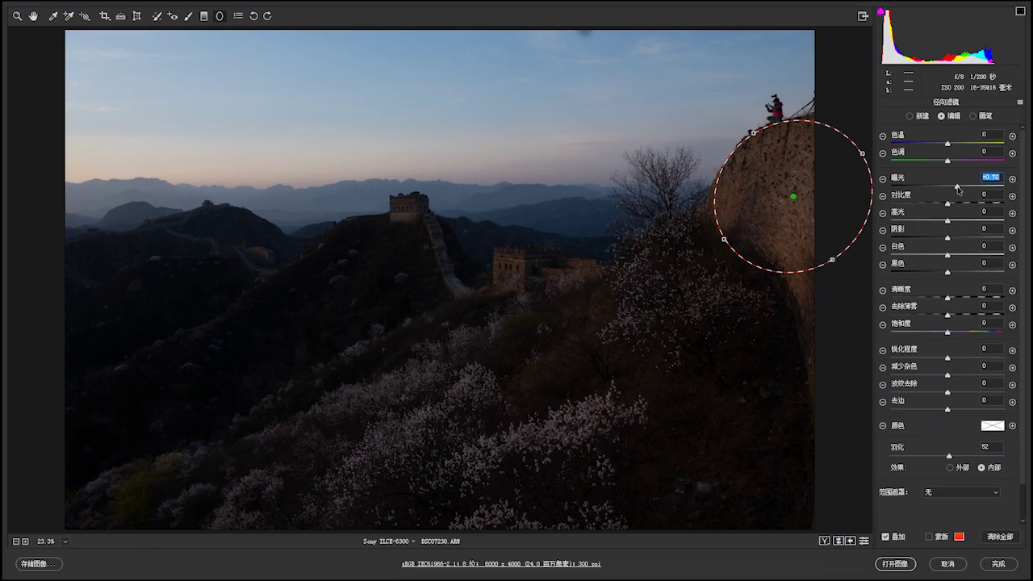
left_click_drag(958, 189, 961, 191)
left_click(949, 145)
left_click_drag(949, 145, 962, 149)
left_click_drag(950, 165, 955, 164)
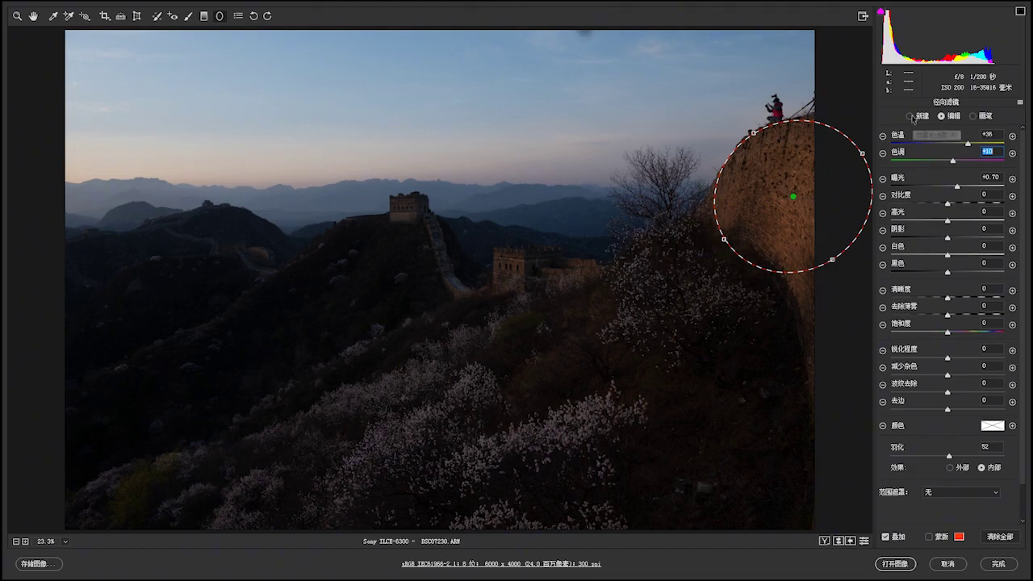
Add a new radial filter with the same settings over the middle watchtower, and stretch it to include the adjoining wall.
left_click(911, 118)
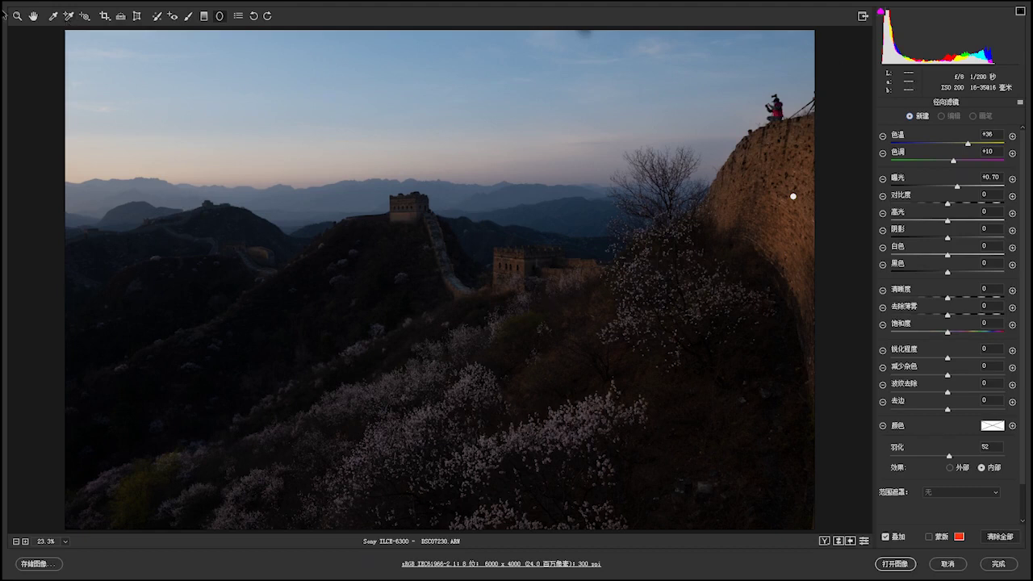
left_click(17, 15)
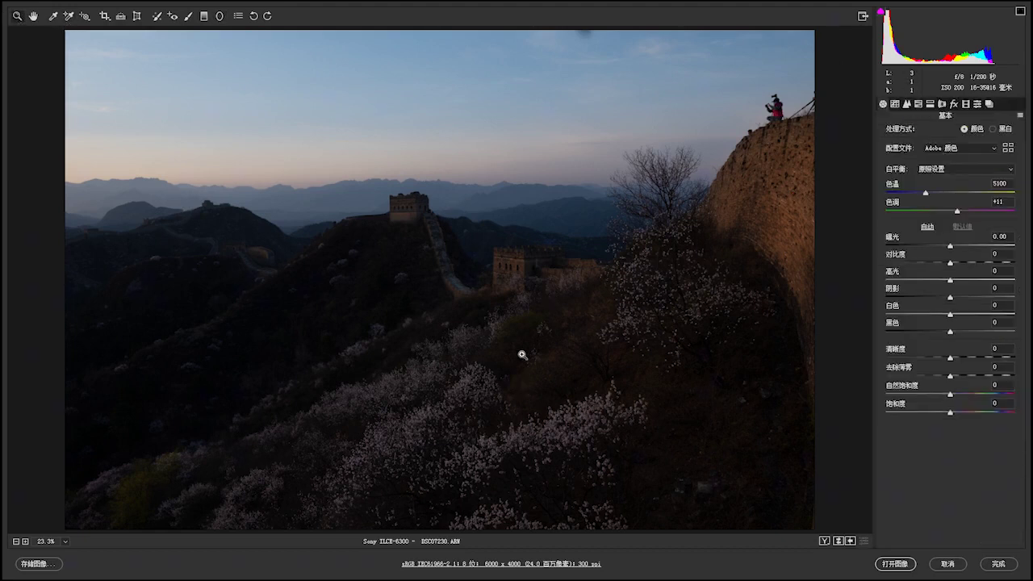
left_click(484, 308)
left_click(578, 328)
left_click(578, 329)
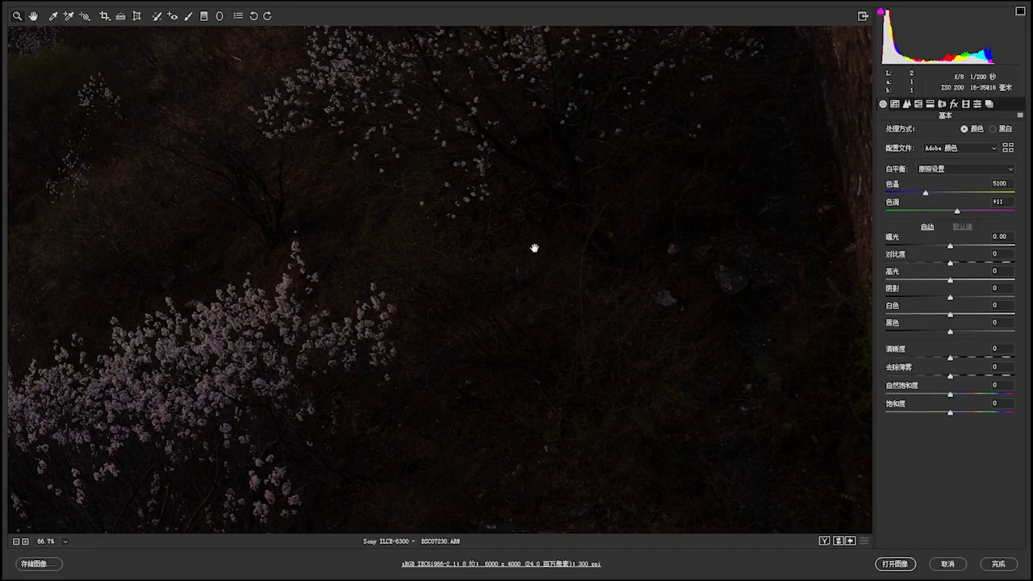
left_click_drag(532, 245, 660, 279)
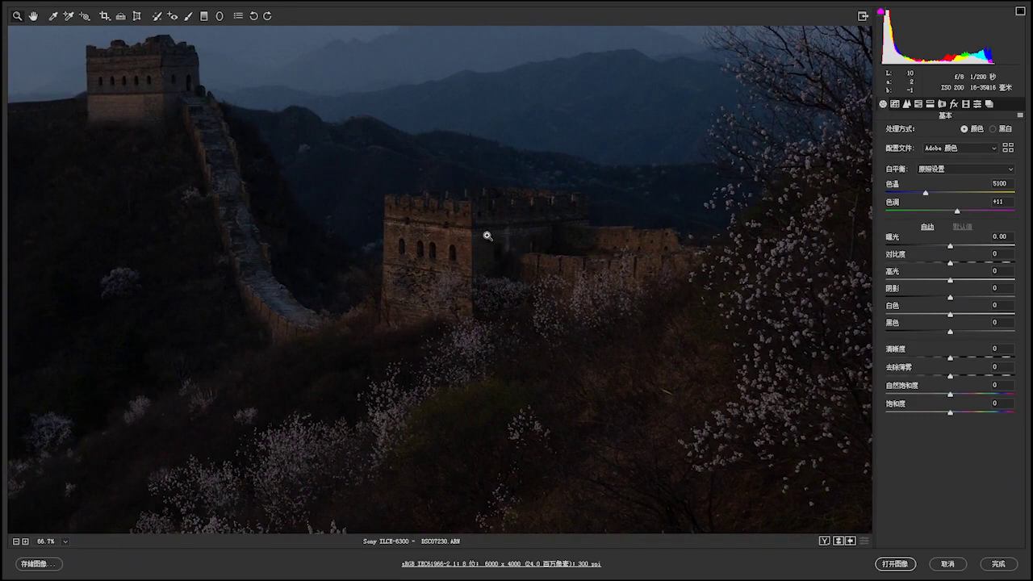
left_click(219, 15)
left_click_drag(407, 208, 548, 262)
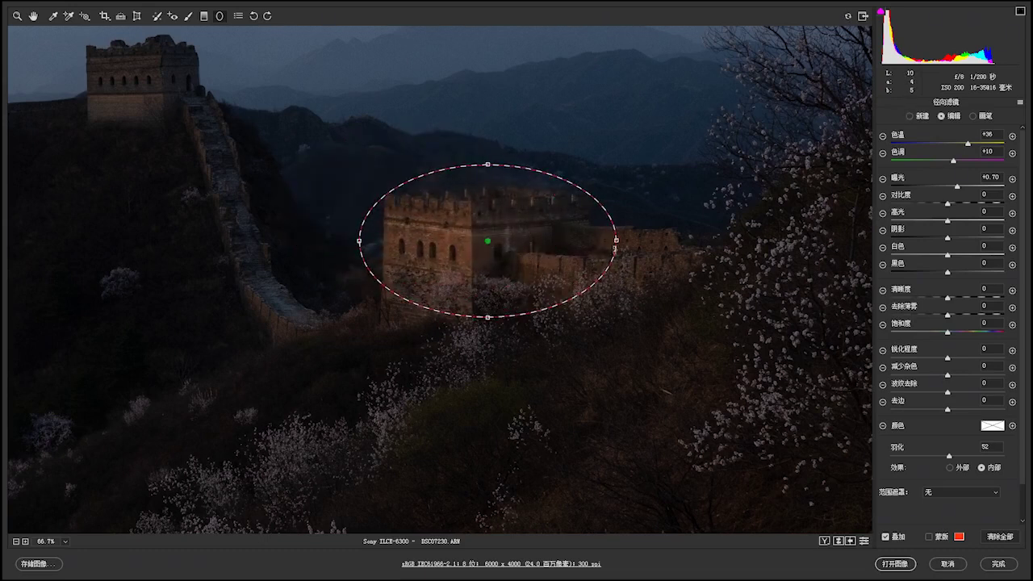
left_click_drag(624, 240, 623, 262)
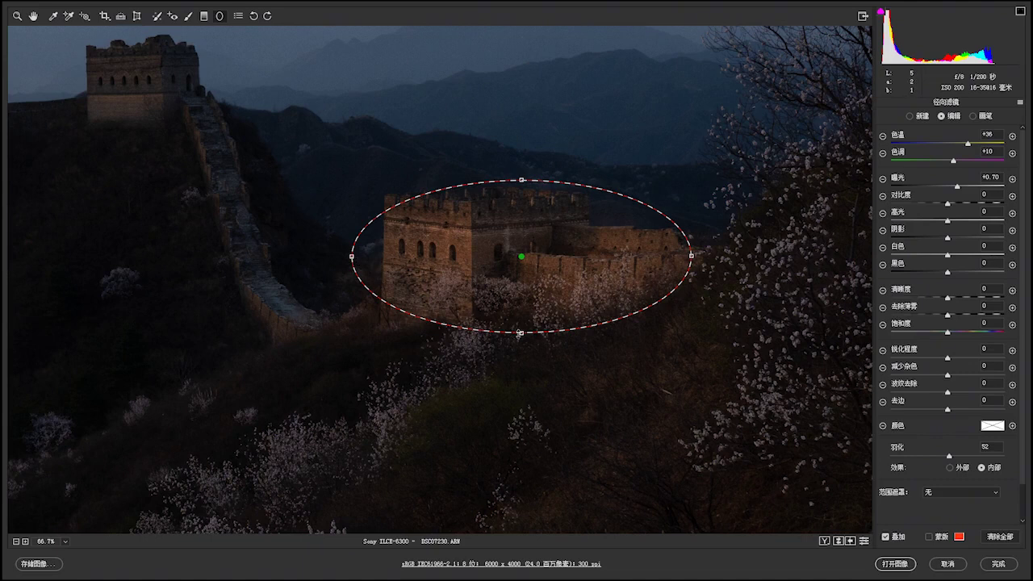
left_click_drag(521, 334, 541, 327)
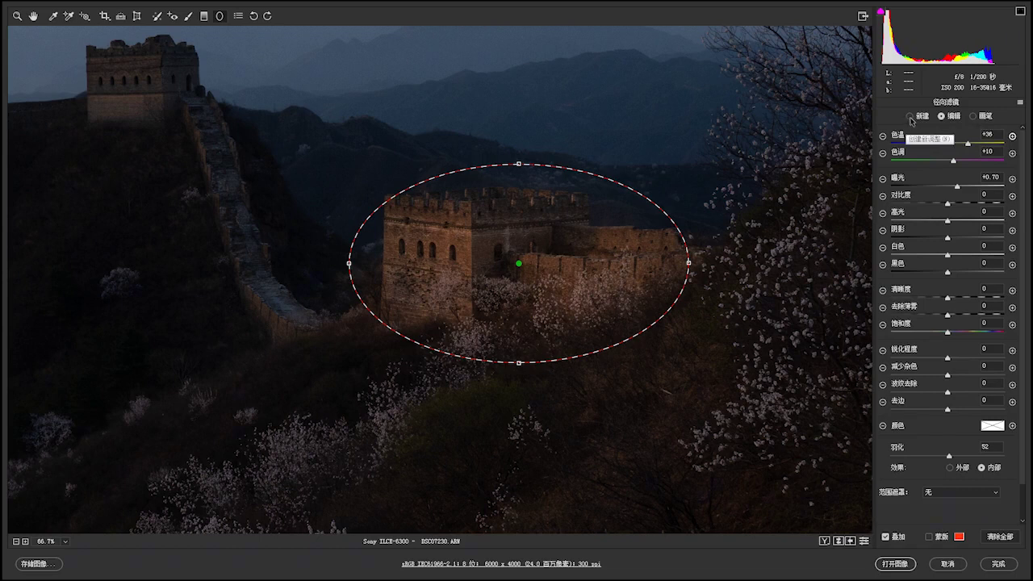
Brush the middle watchtower filter's mask off the sky and hills above the wall, using the mask overlay as a guide.
left_click(974, 117)
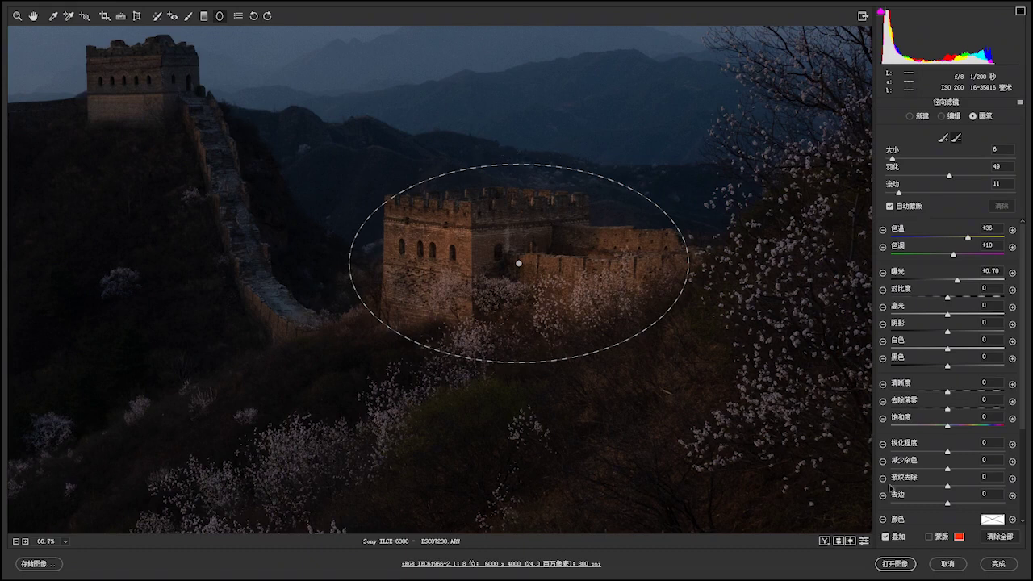
left_click(929, 537)
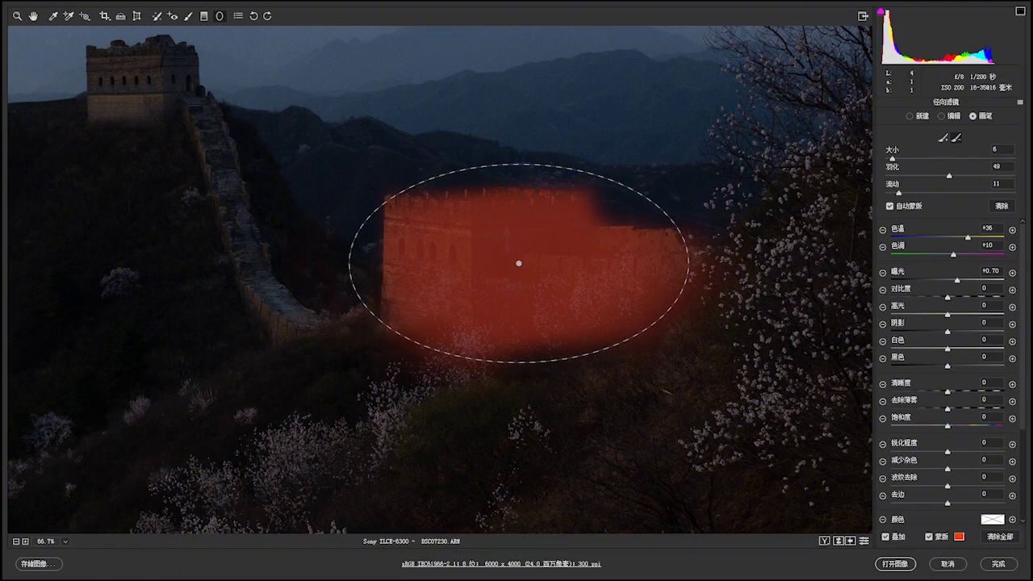
left_click(928, 536)
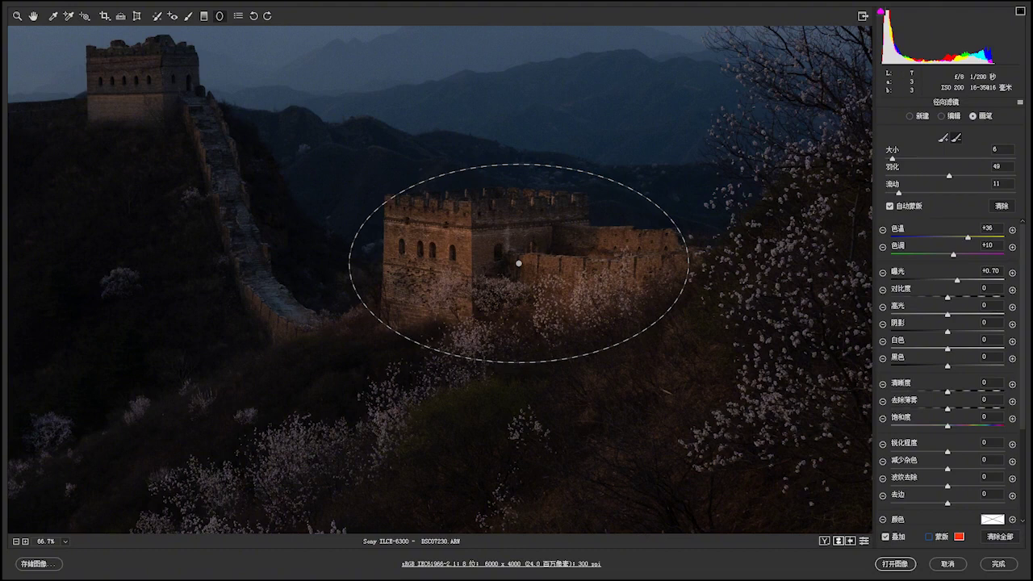
Add a narrow radial filter with the same settings, tilted and moved along the stepped wall descending from the far watchtower.
left_click(912, 119)
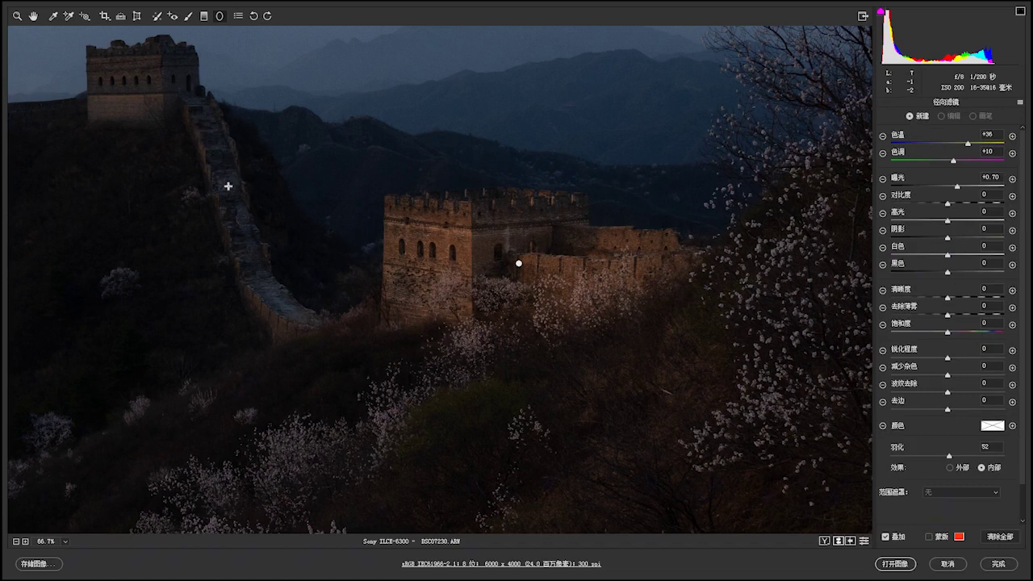
left_click_drag(201, 114, 219, 215)
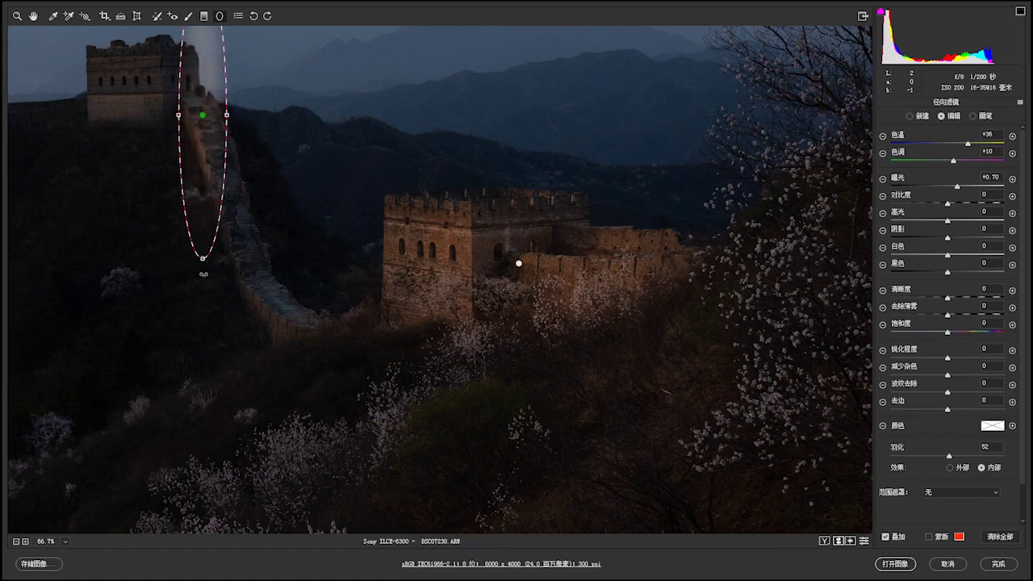
left_click_drag(207, 272, 234, 207)
left_click_drag(233, 211, 255, 281)
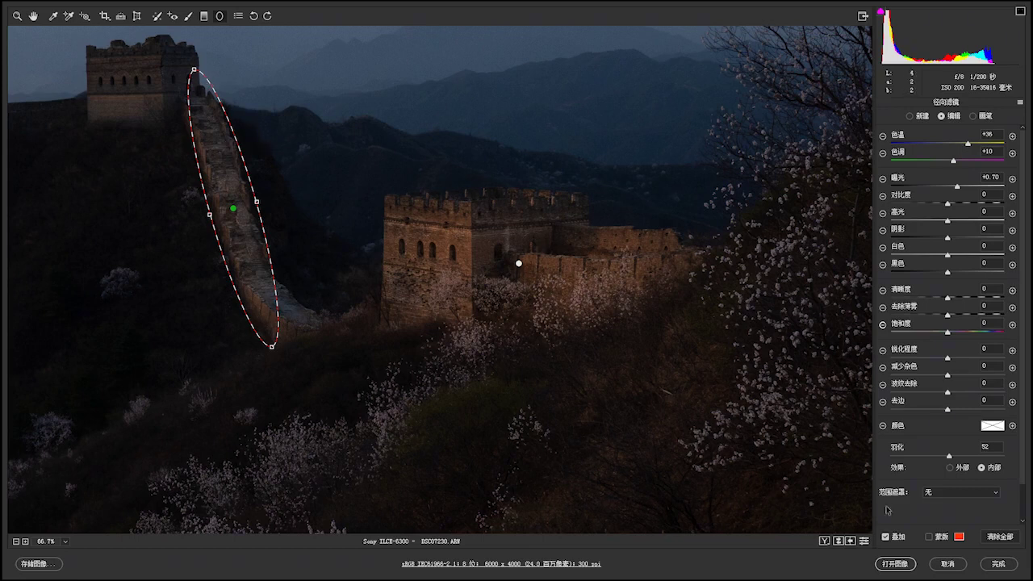
Brush away the stepped wall filter's mask where it spills past the wall's edges, checking it with the mask overlay.
left_click(930, 538)
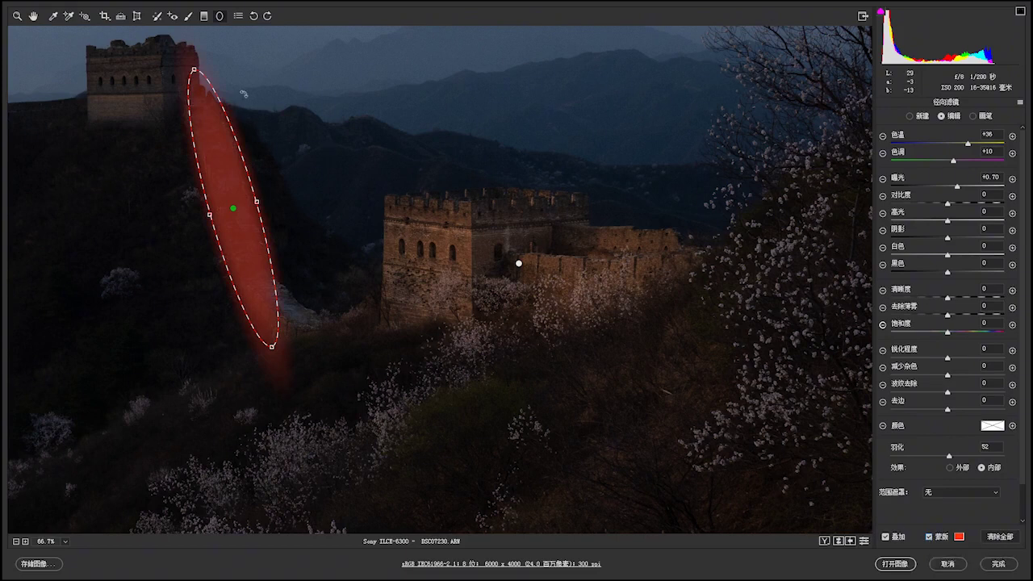
left_click(973, 115)
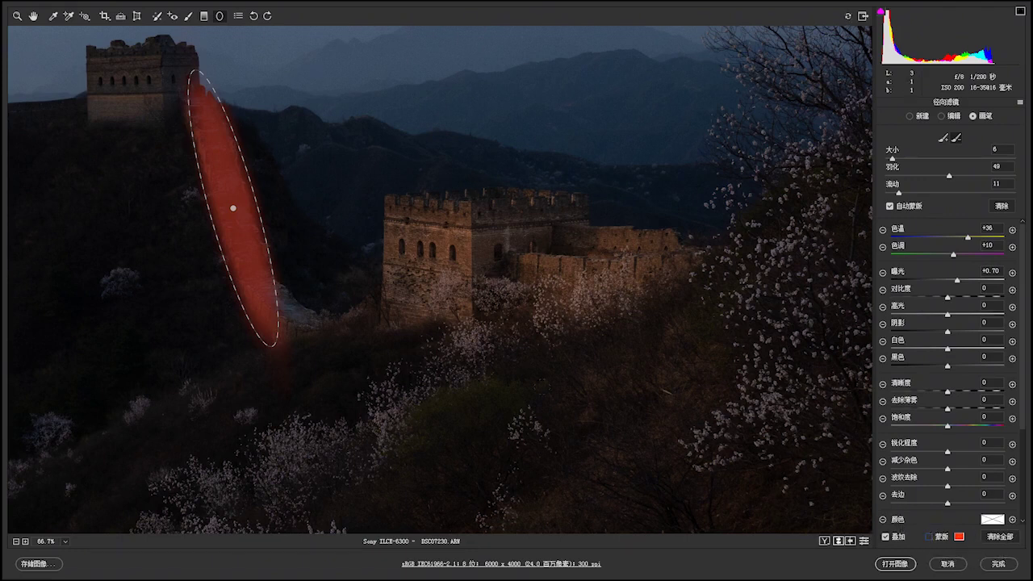
left_click(929, 537)
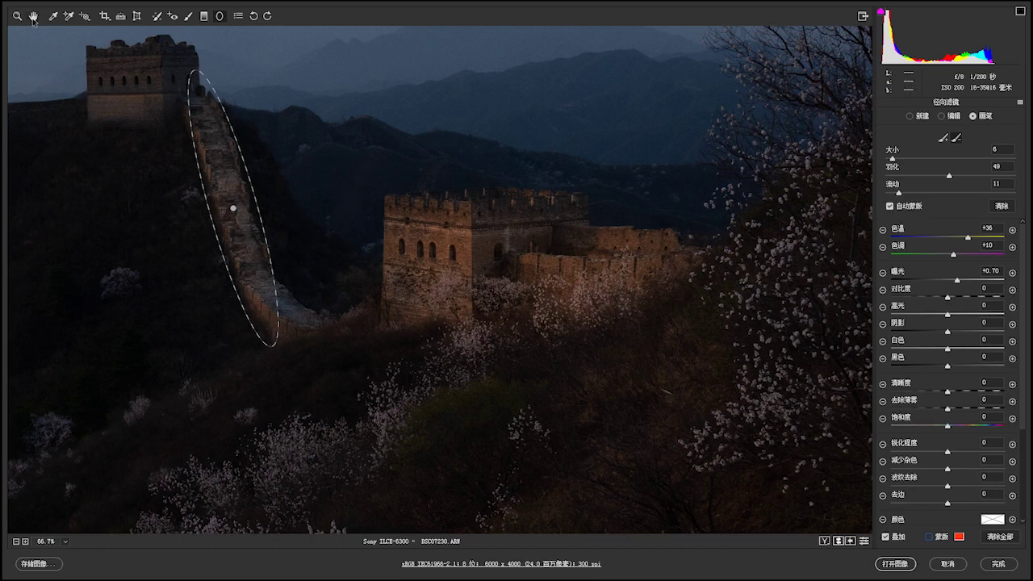
Examine the far watchtower's brickwork and its junction with the stepped wall at high magnification.
left_click(33, 16)
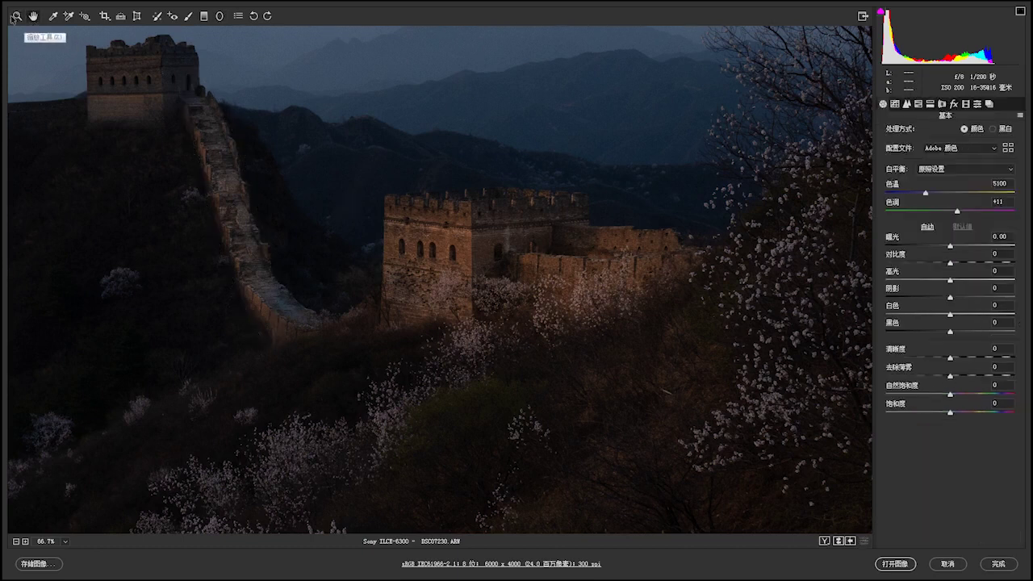
left_click(109, 121)
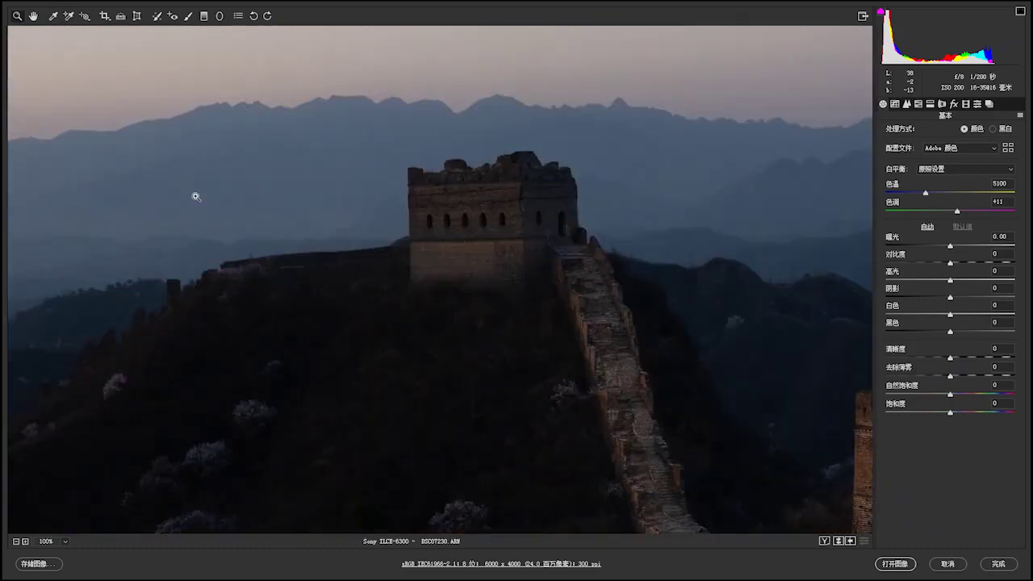
left_click(528, 350)
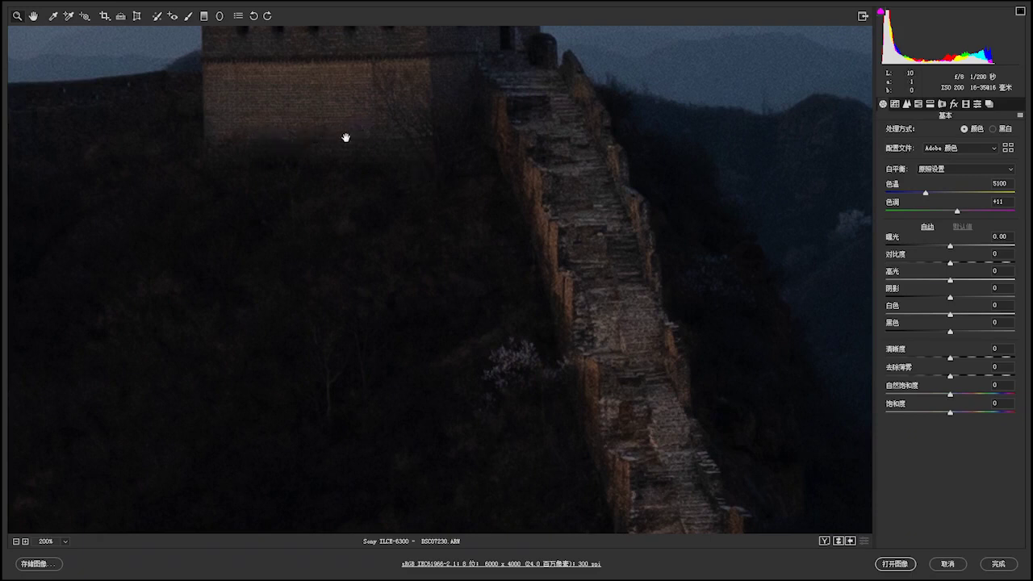
left_click_drag(353, 131, 431, 298)
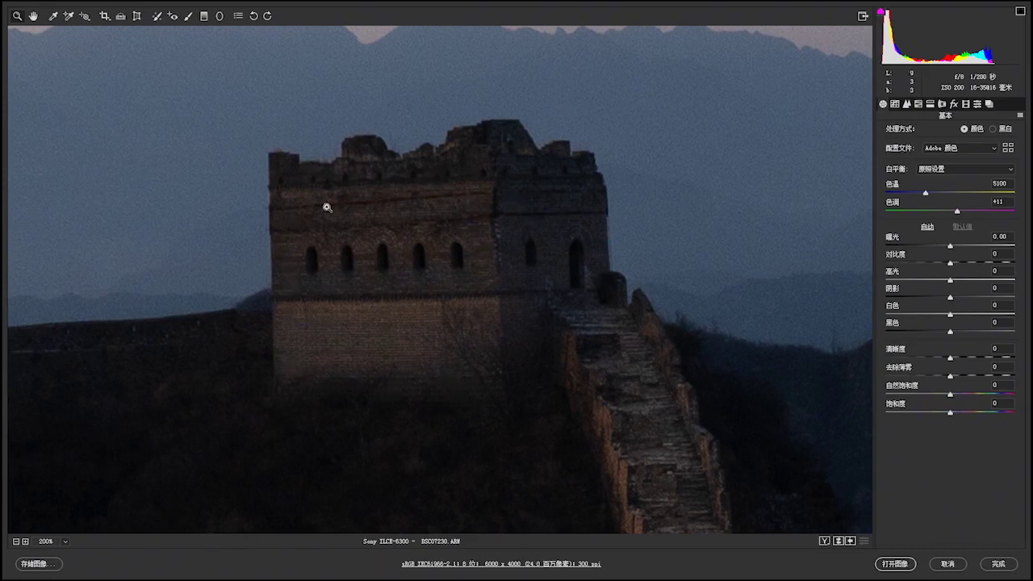
left_click_drag(329, 356, 468, 364)
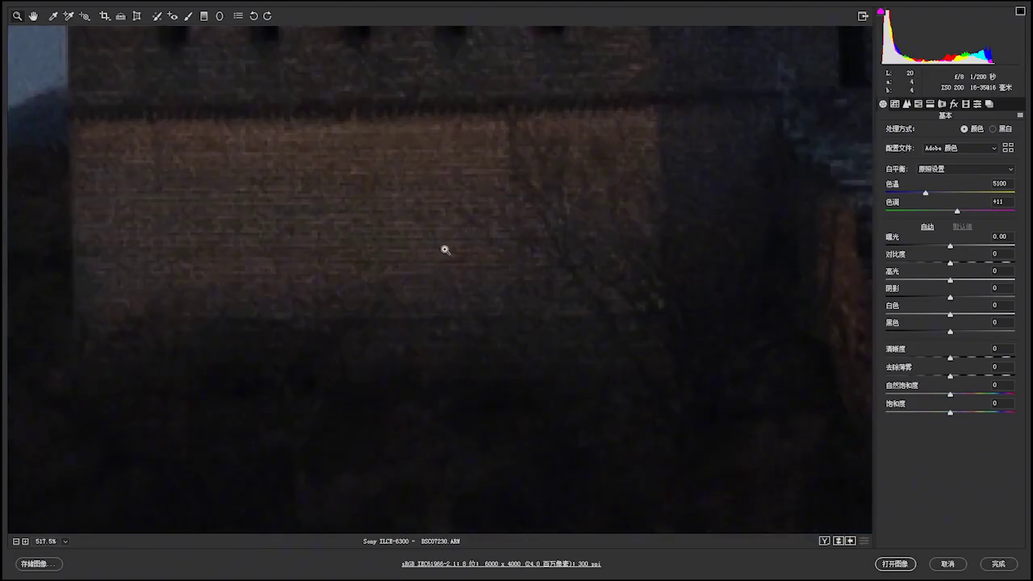
scroll(446, 249, "down", 1)
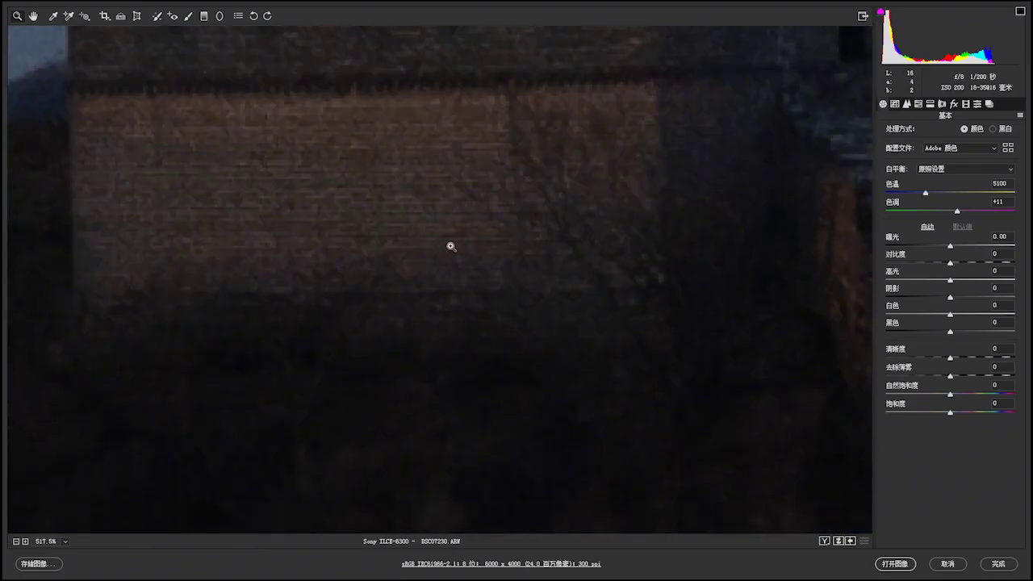
key("alt")
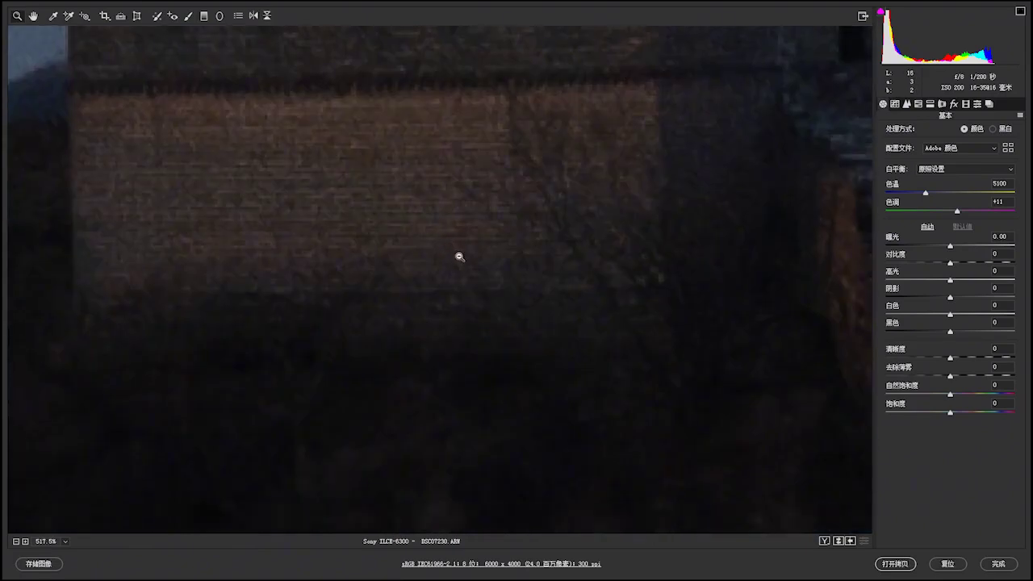
left_click(460, 256, "alt")
left_click(460, 256, "alt")
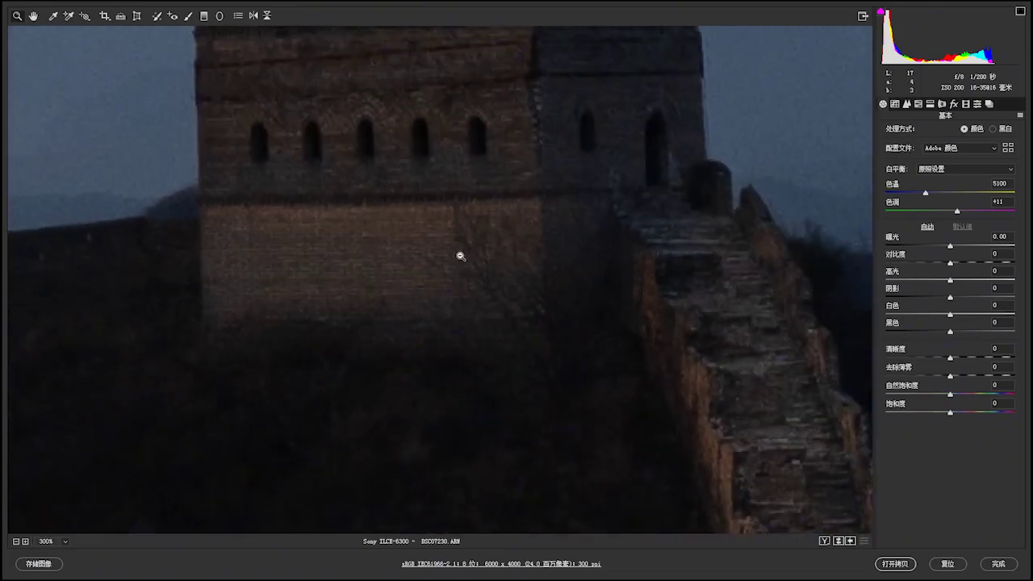
left_click(460, 256, "alt")
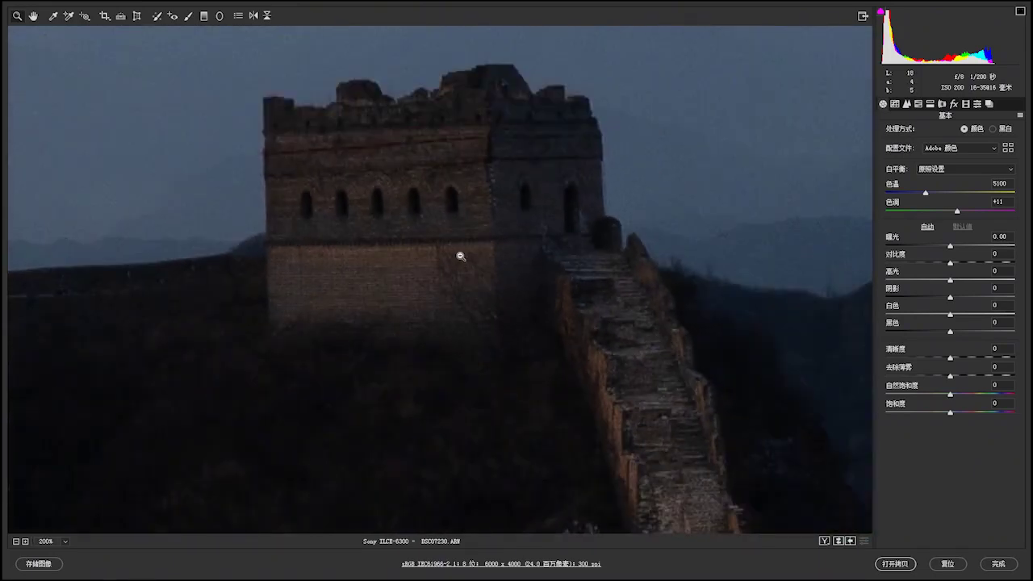
key("alt")
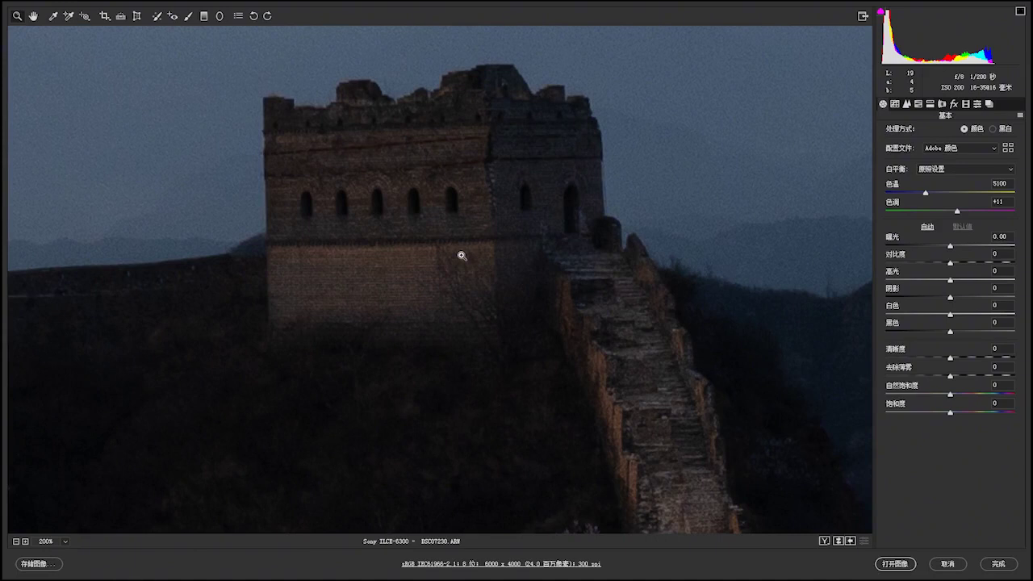
Add a radial filter with temperature +36, tint +10 and exposure +0.70, enlarged to cover the far watchtower's front face.
left_click(461, 256)
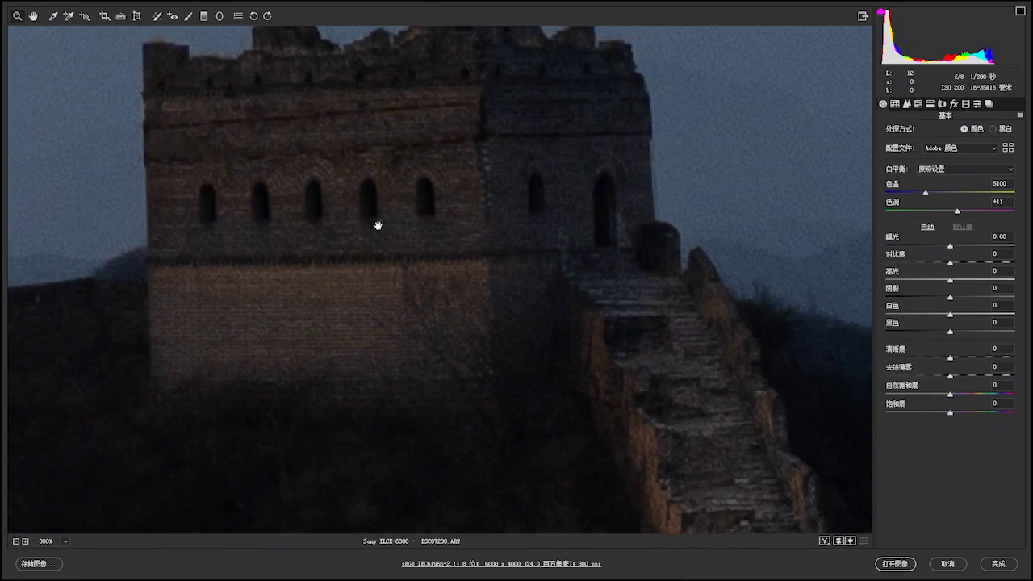
left_click_drag(377, 226, 394, 300)
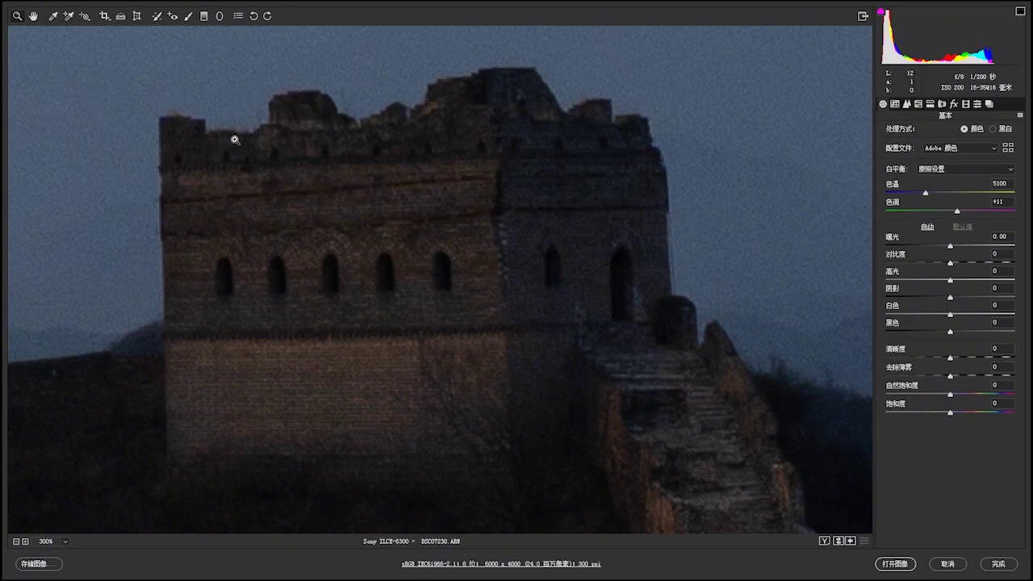
left_click(220, 16)
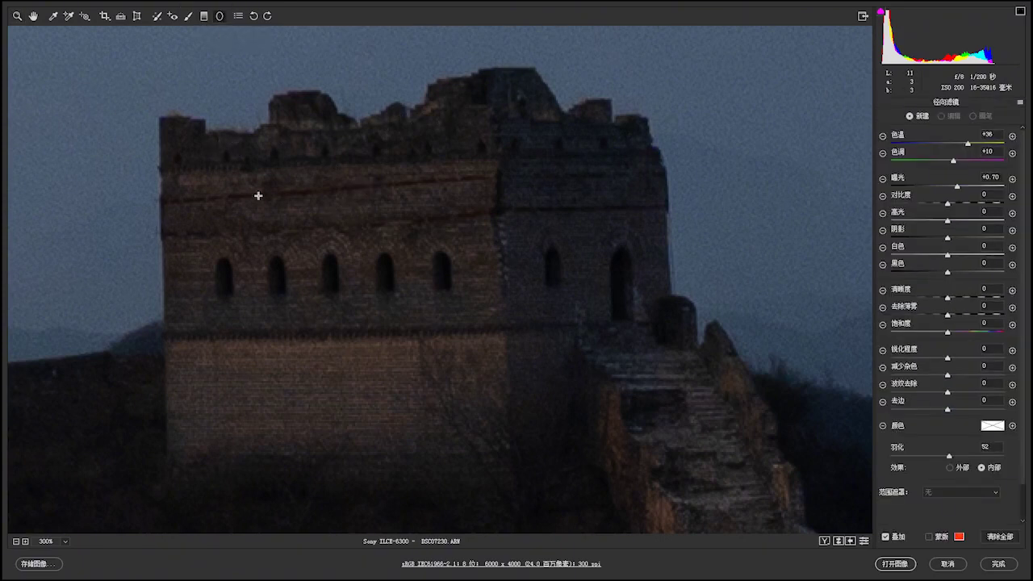
left_click_drag(213, 168, 323, 289)
left_click_drag(299, 240, 413, 325)
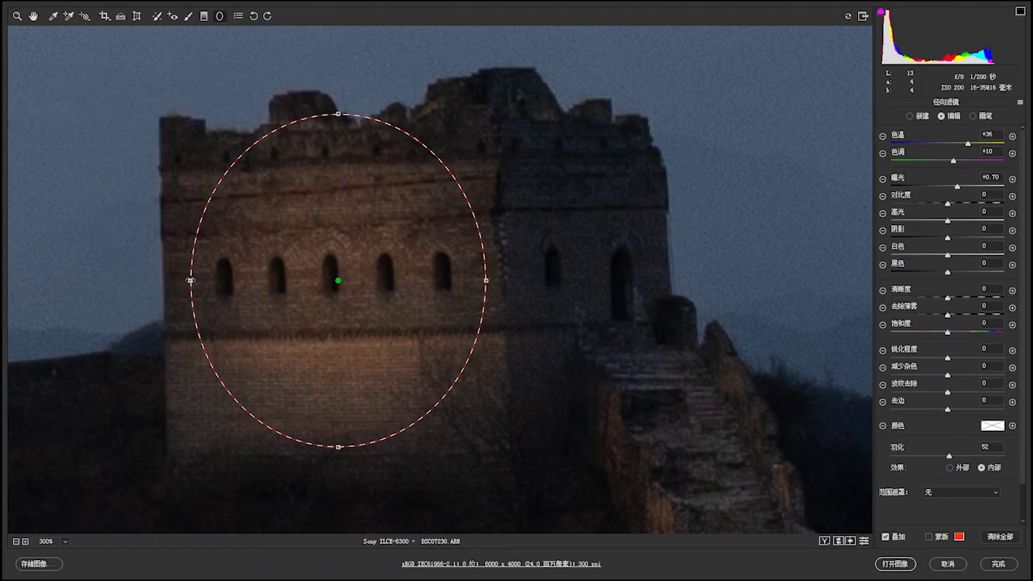
left_click_drag(191, 279, 132, 282)
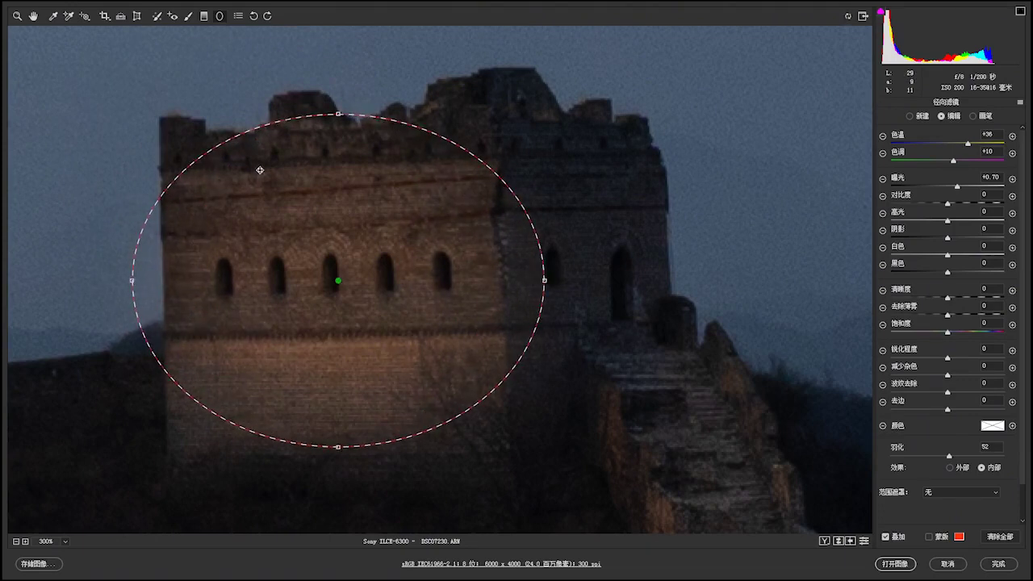
left_click_drag(338, 113, 328, 61)
left_click_drag(373, 189, 353, 180)
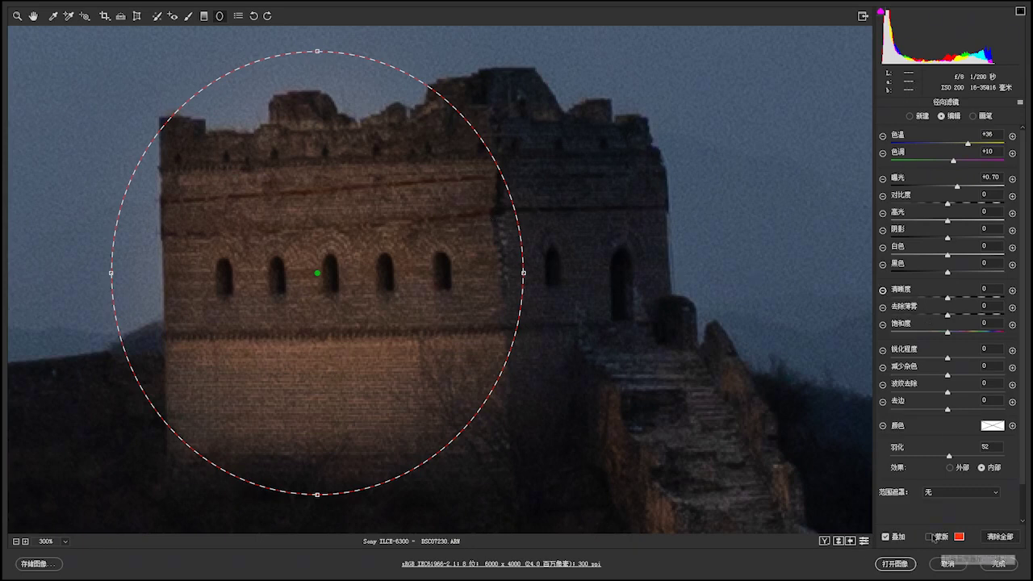
Brush the far watchtower filter's mask off the sky, hillside and shaded side face, using the mask overlay as a guide.
left_click(929, 537)
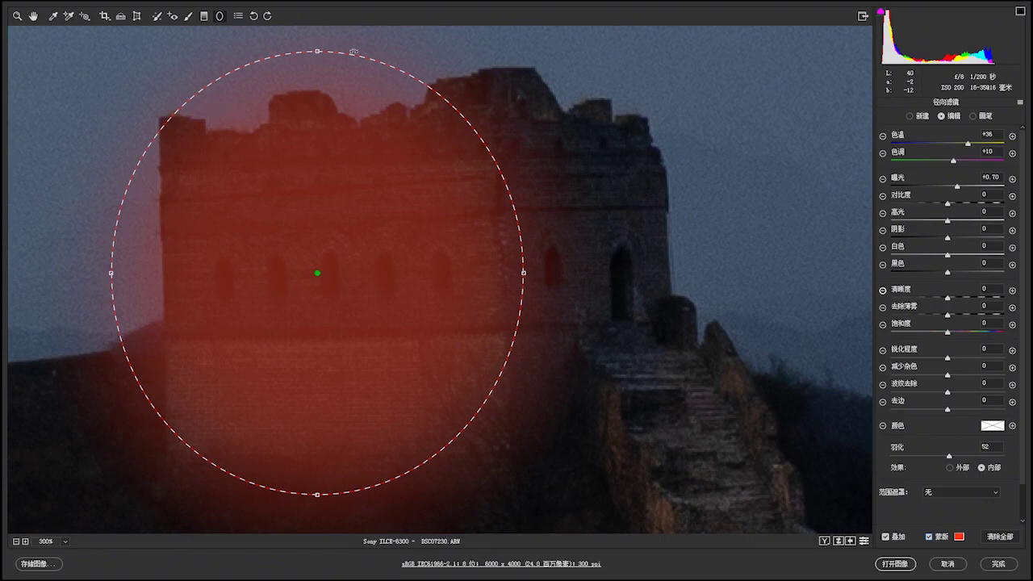
left_click(973, 116)
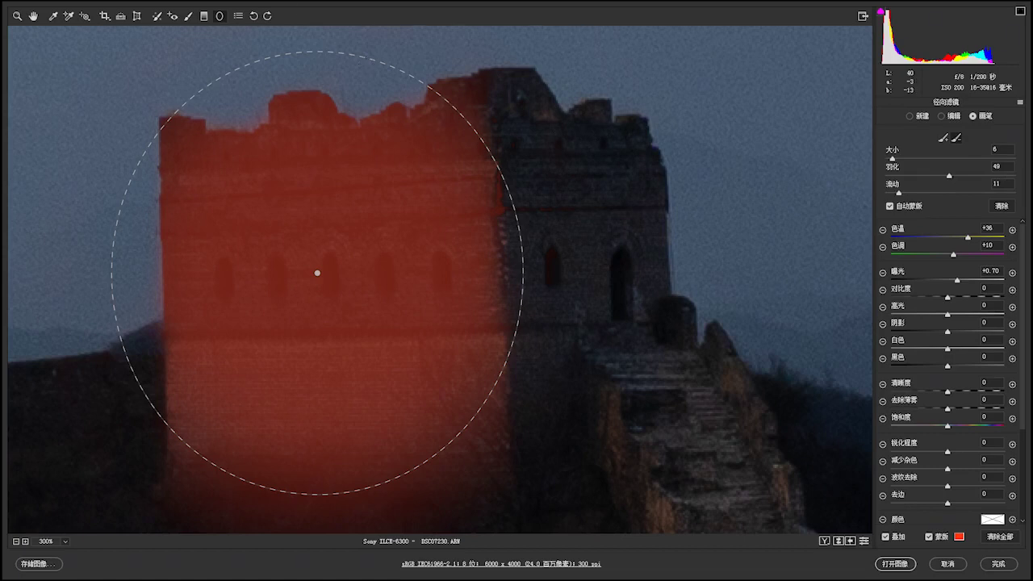
left_click(86, 19)
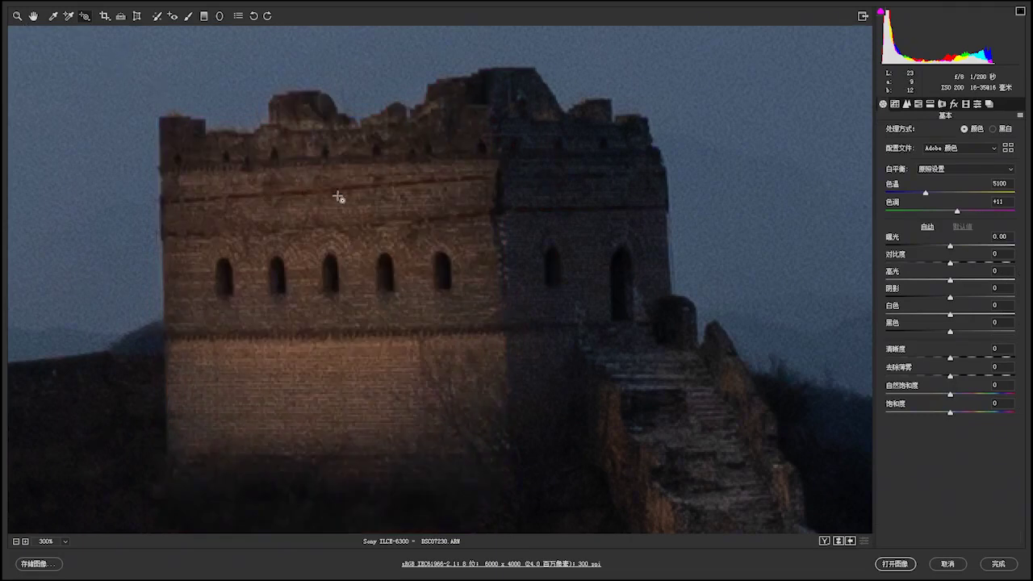
Add a thin, slightly tilted radial filter with the same settings along the low ridge wall beside the far watchtower, and fine-tune its fit.
key("alt")
key("alt")
left_click(376, 246, "alt")
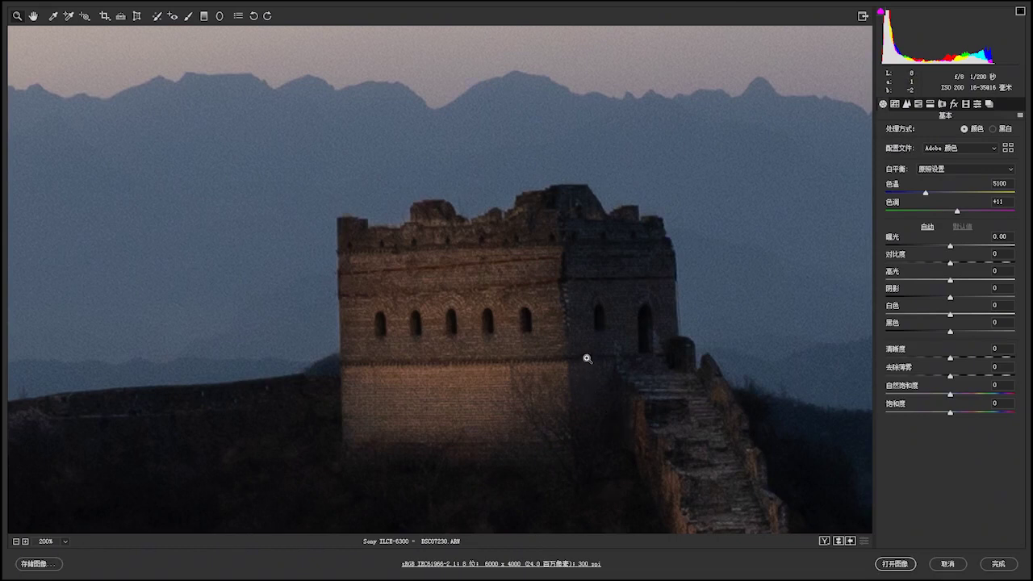
left_click(515, 335, "alt")
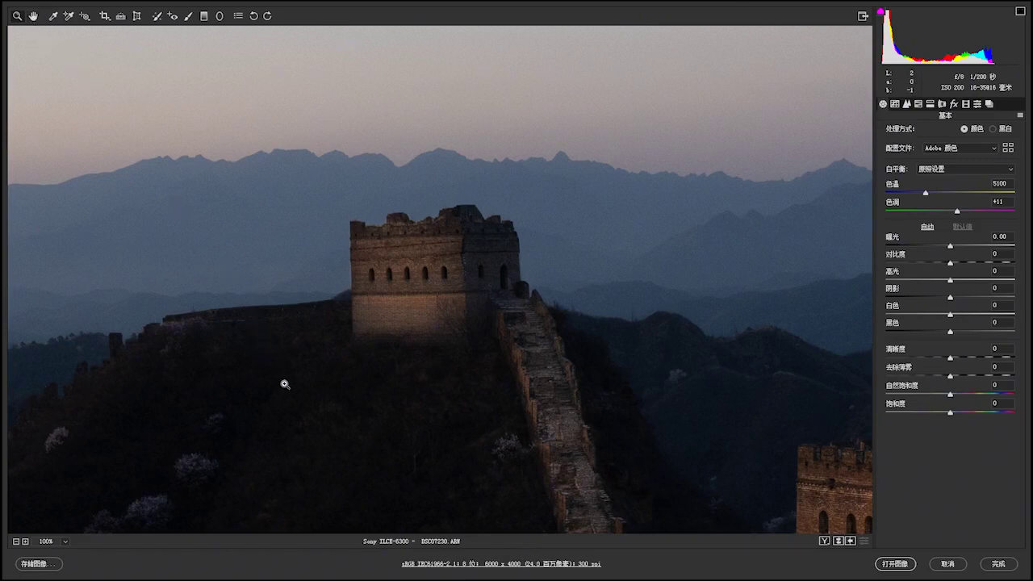
left_click_drag(284, 386, 566, 294)
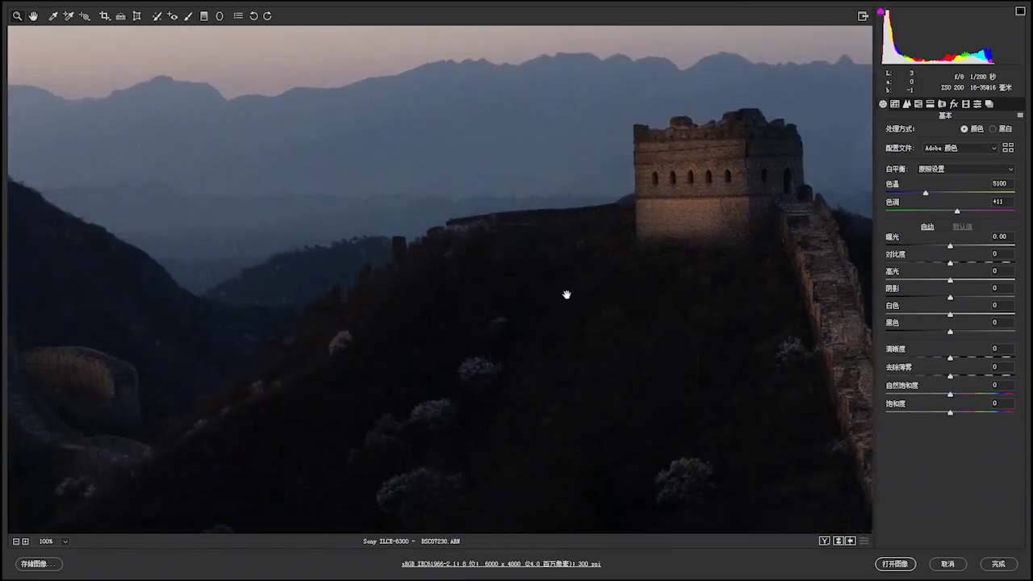
left_click_drag(457, 349, 506, 332)
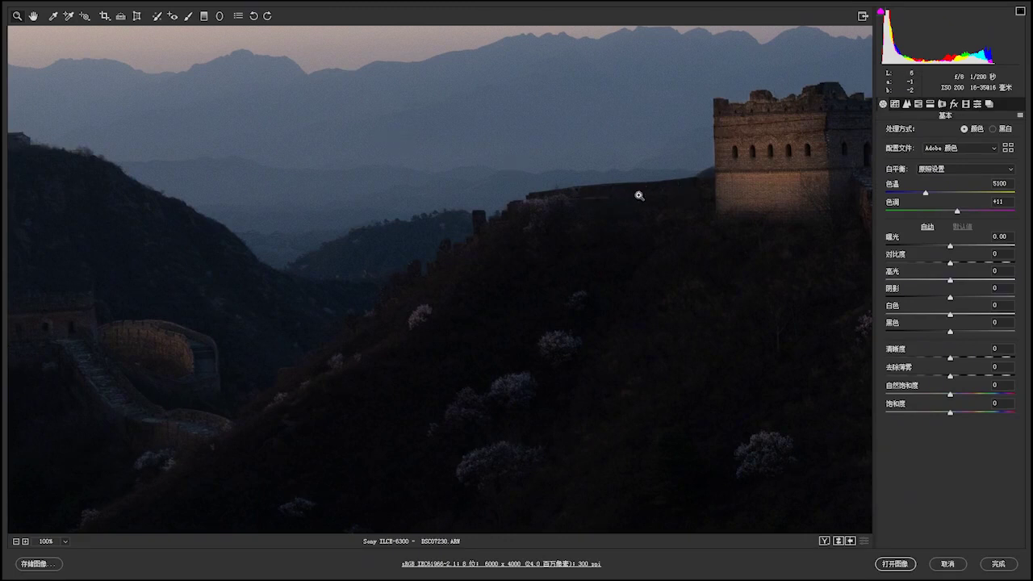
left_click(220, 15)
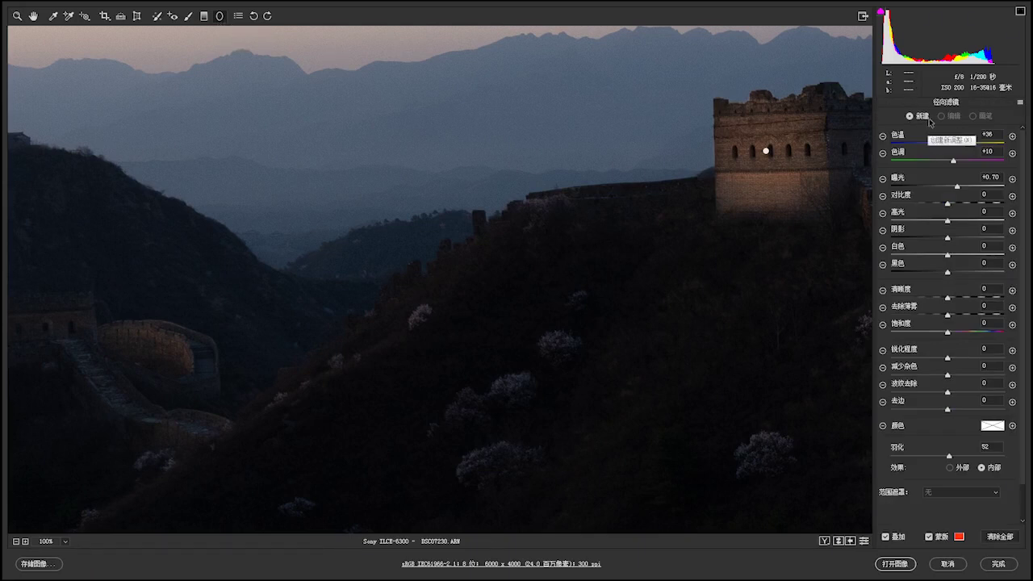
left_click_drag(545, 196, 644, 193)
left_click(928, 536)
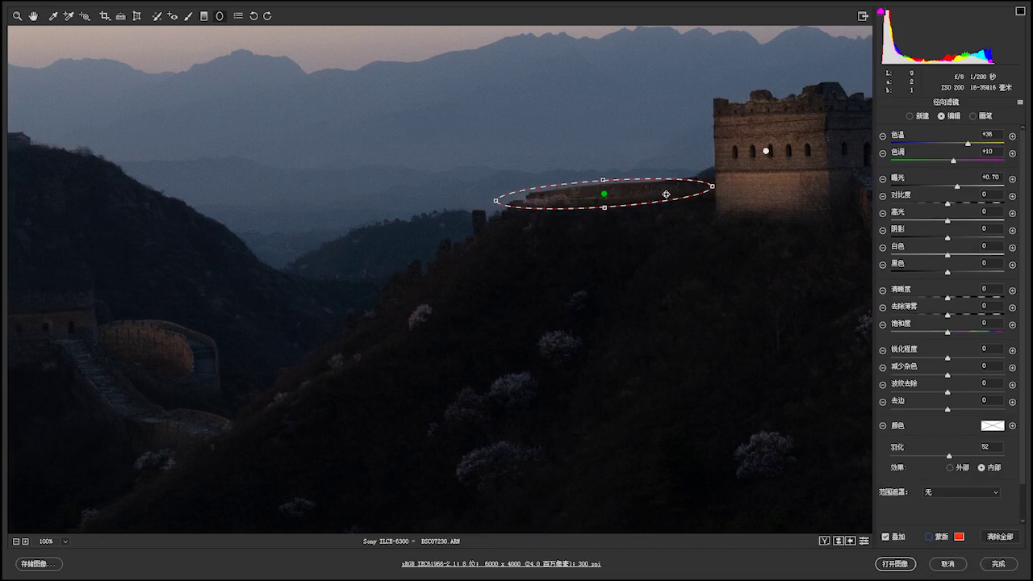
left_click_drag(666, 195, 671, 195)
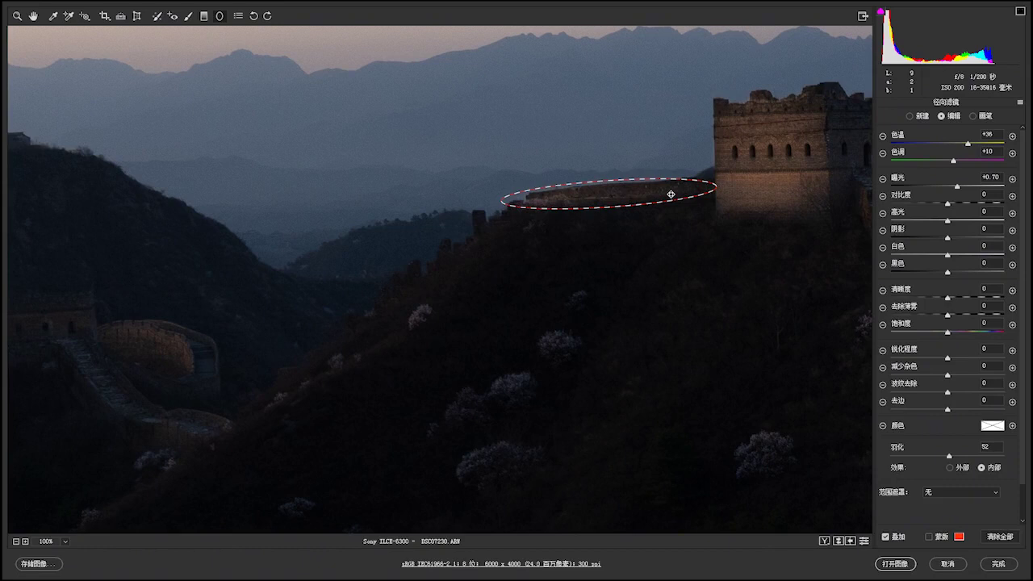
left_click_drag(671, 194, 671, 195)
left_click_drag(609, 208, 609, 210)
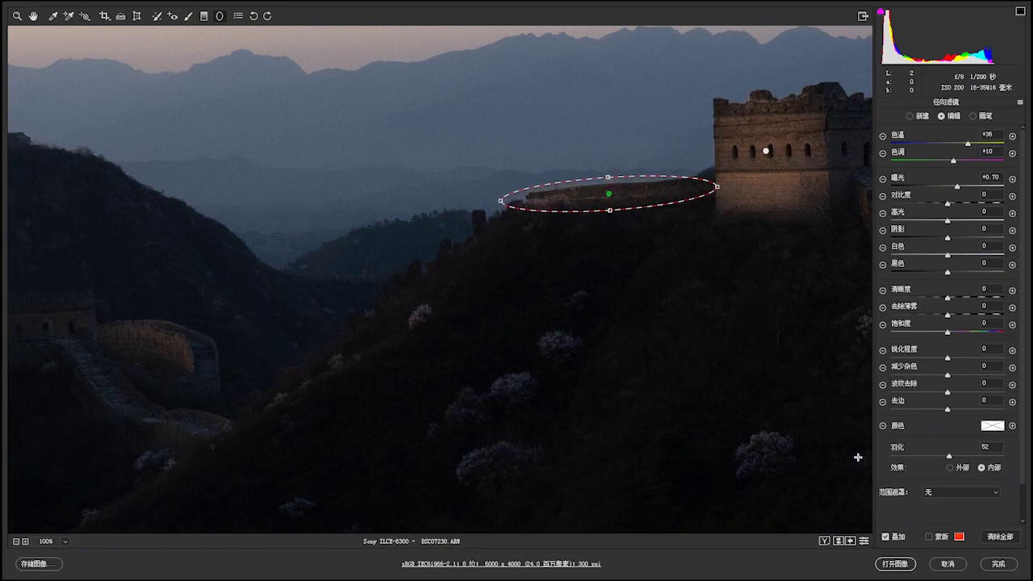
Brush the ridge wall filter's mask off the sky with the mask overlay shown, and hide the overlay.
left_click(929, 536)
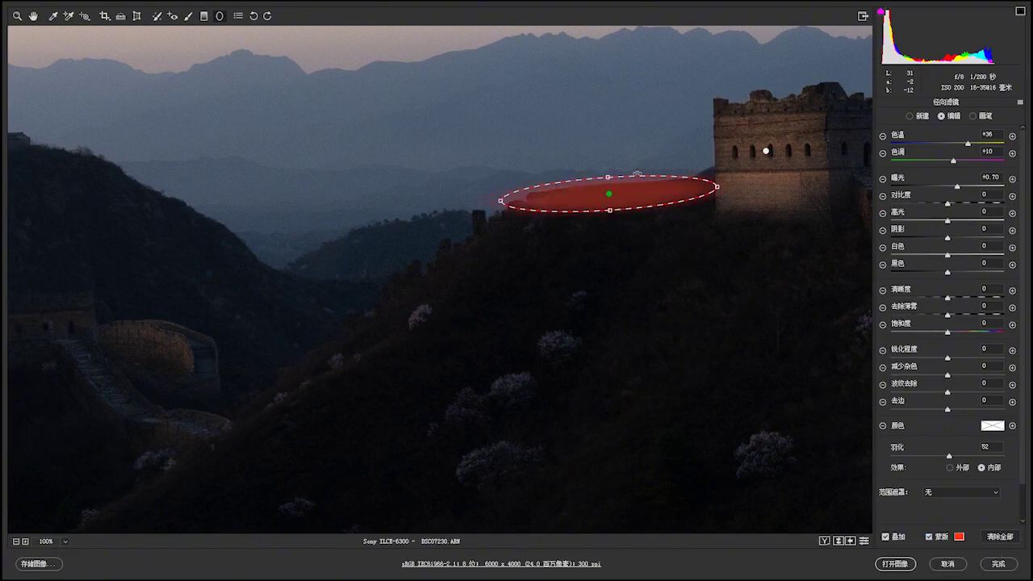
left_click(976, 117)
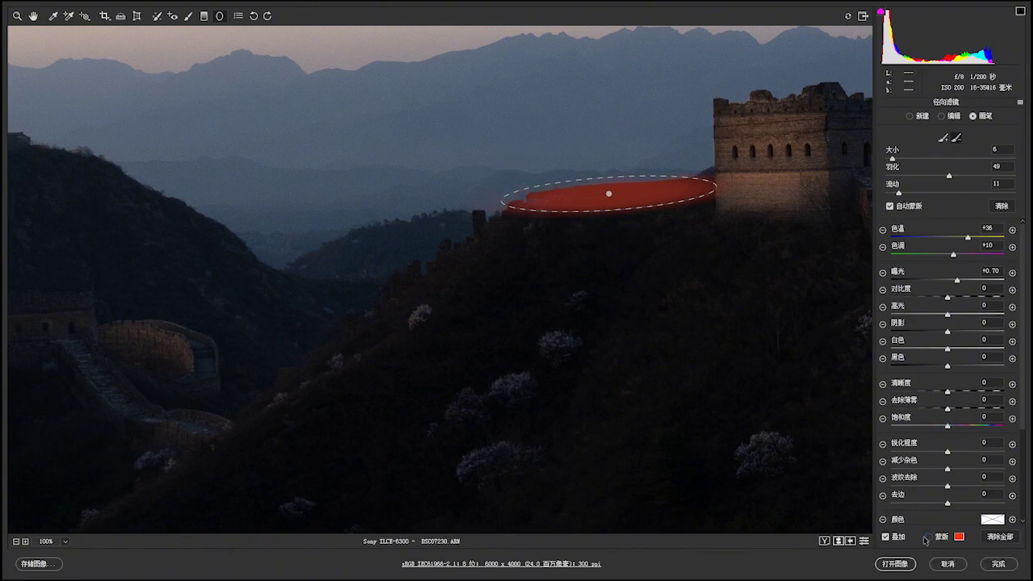
left_click(928, 536)
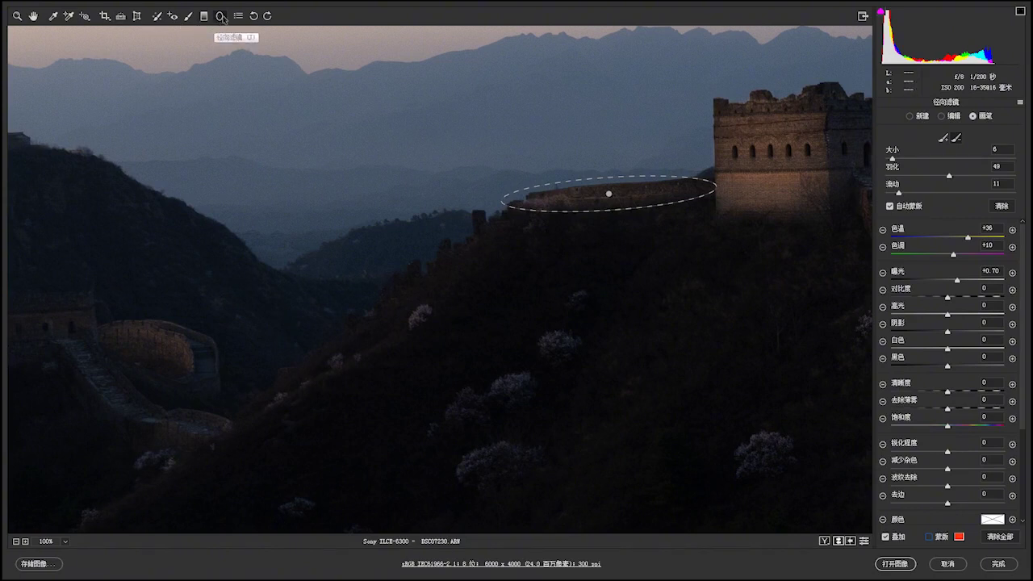
left_click(84, 17)
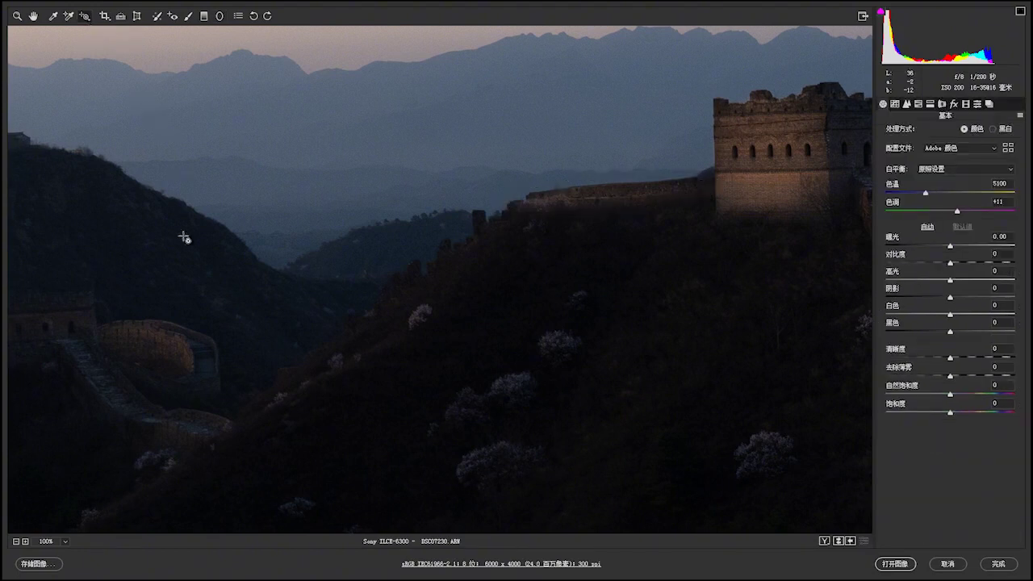
Add a tilted radial filter with the same settings over the curved wall in the valley, and show its mask overlay.
left_click(17, 17)
left_click_drag(284, 427, 554, 410)
left_click_drag(520, 401, 574, 323)
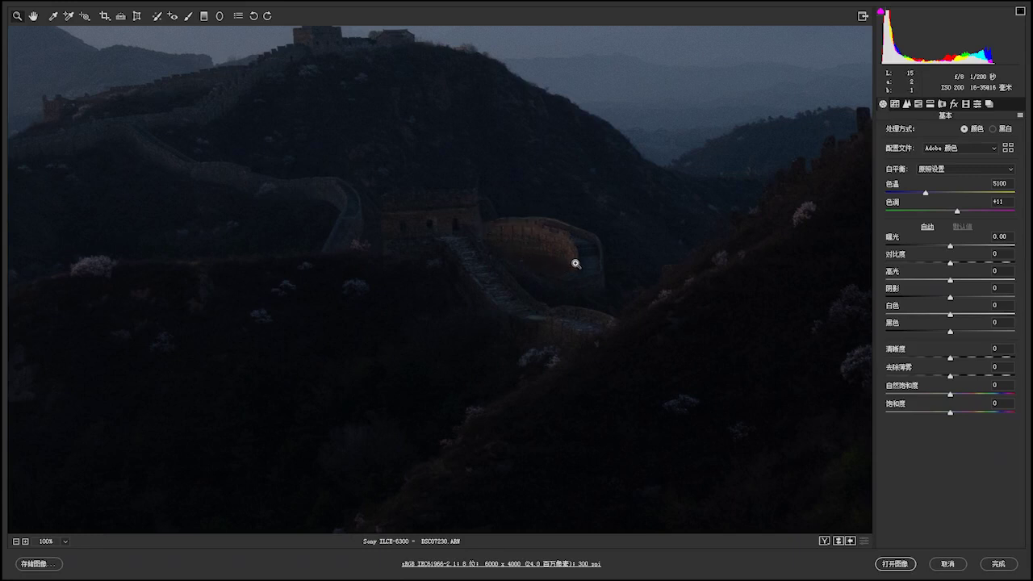
left_click(219, 15)
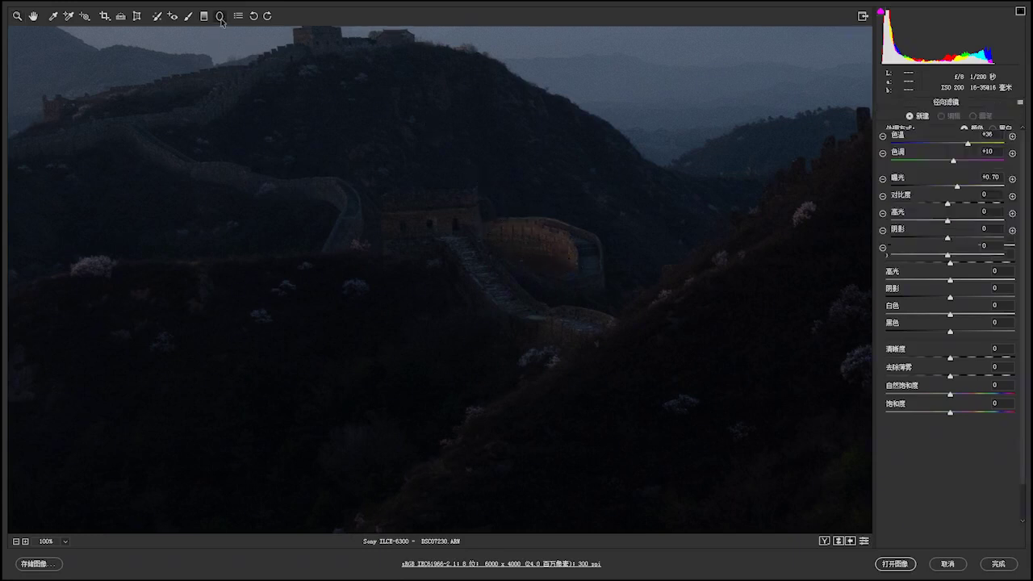
left_click_drag(492, 227, 564, 245)
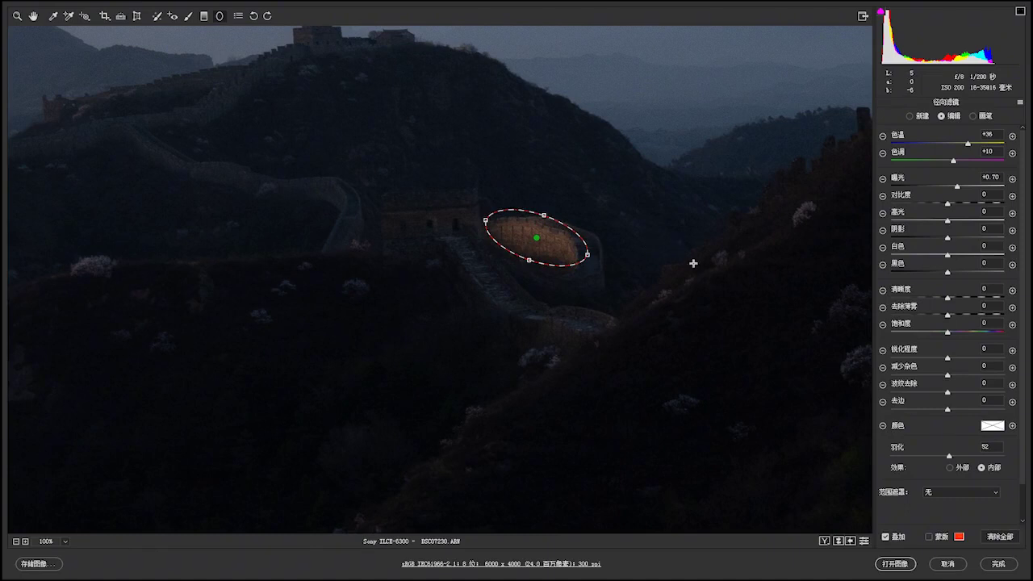
left_click(929, 537)
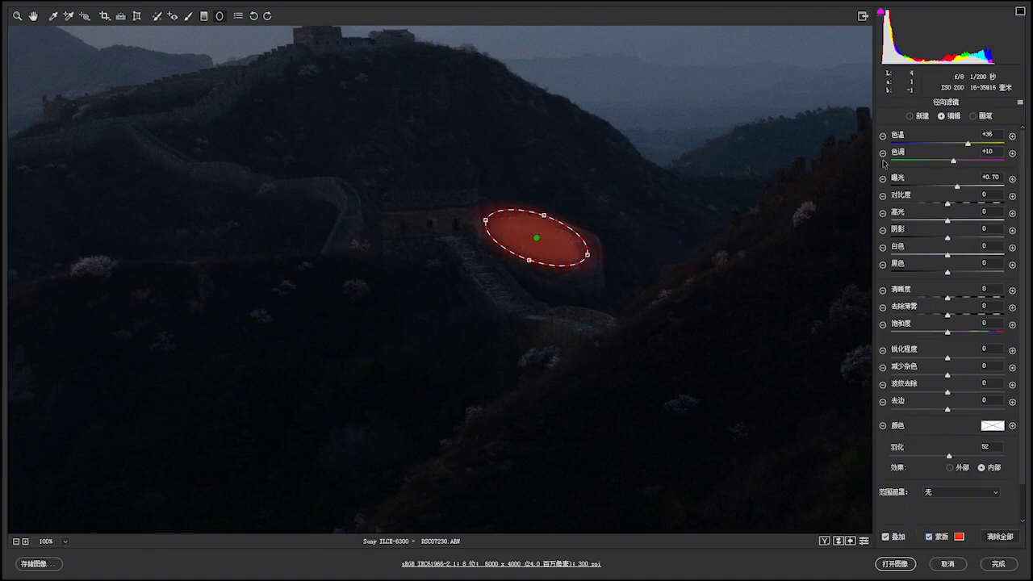
Brush the curved valley wall filter's mask off the hillside above the battlements, and hide the mask overlay.
left_click(974, 116)
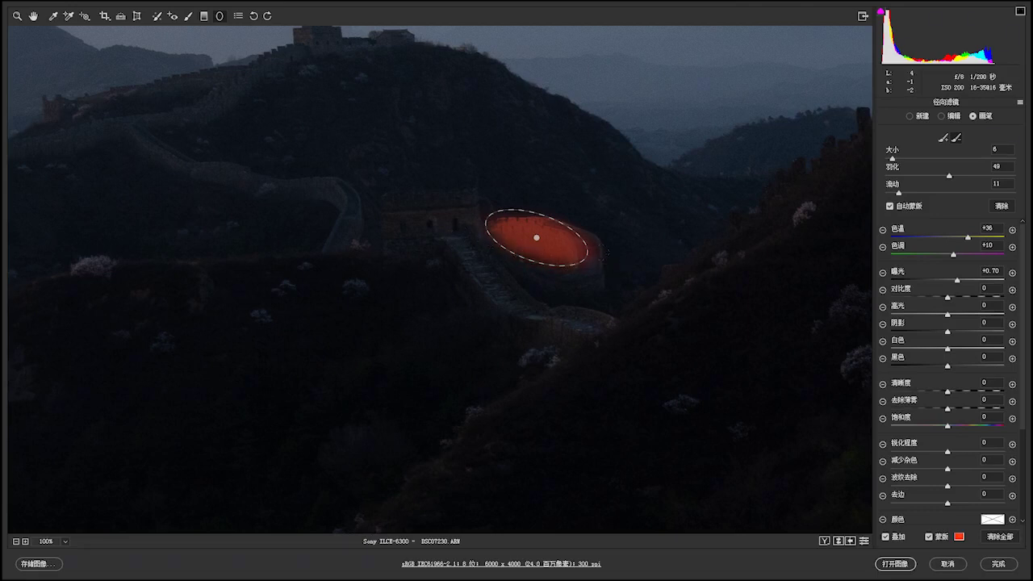
left_click(928, 537)
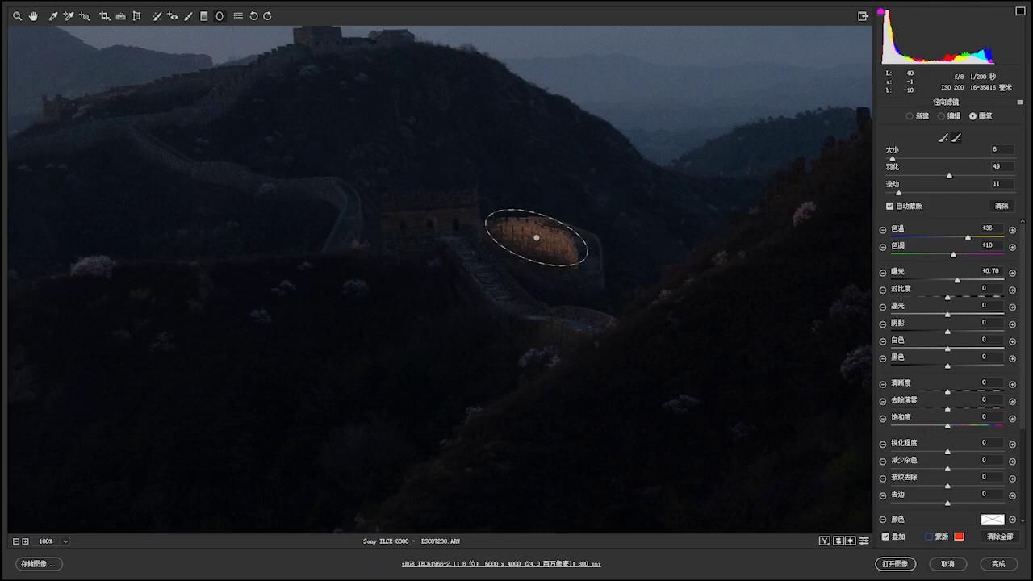
Add a wide, flat radial filter with the same settings over the low wall section below the stairway, widening it slightly to cover the wall.
left_click(909, 115)
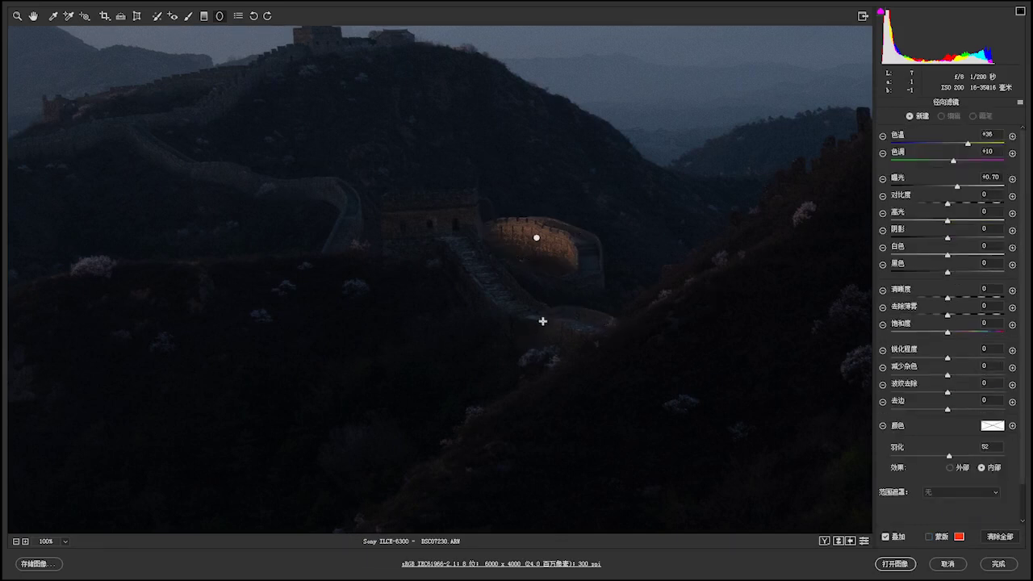
left_click_drag(545, 316, 599, 328)
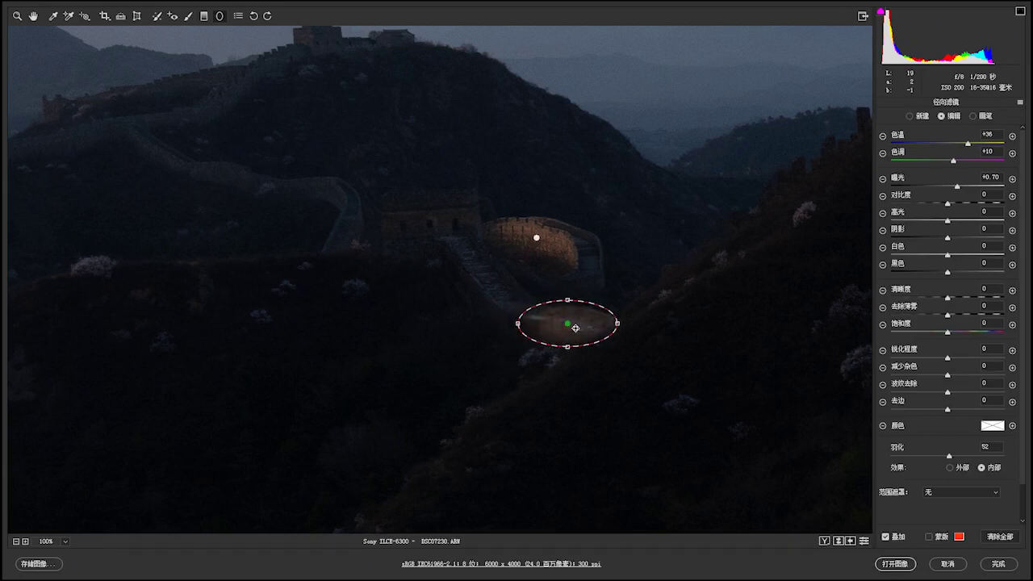
left_click_drag(519, 324, 514, 323)
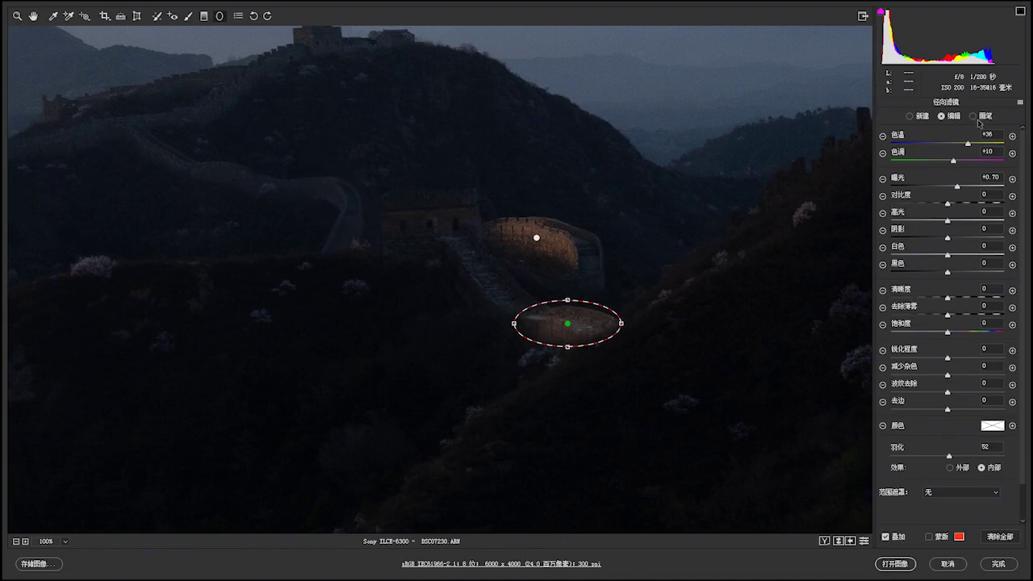
Add a radial filter with the same settings on the sharp wall bend beyond the valley watchtower, narrowed and tilted along the wall.
left_click(910, 117)
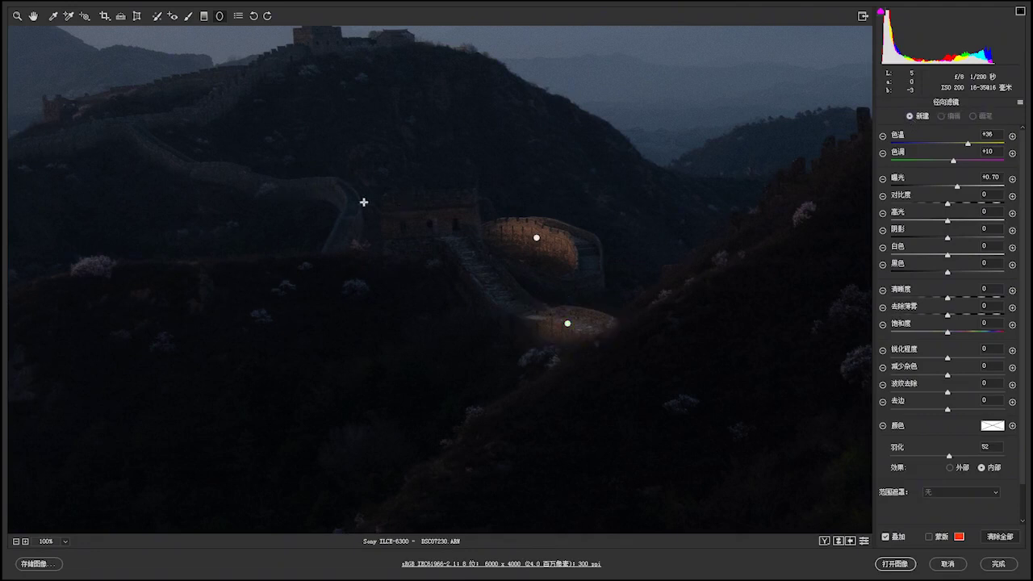
left_click_drag(328, 184, 366, 210)
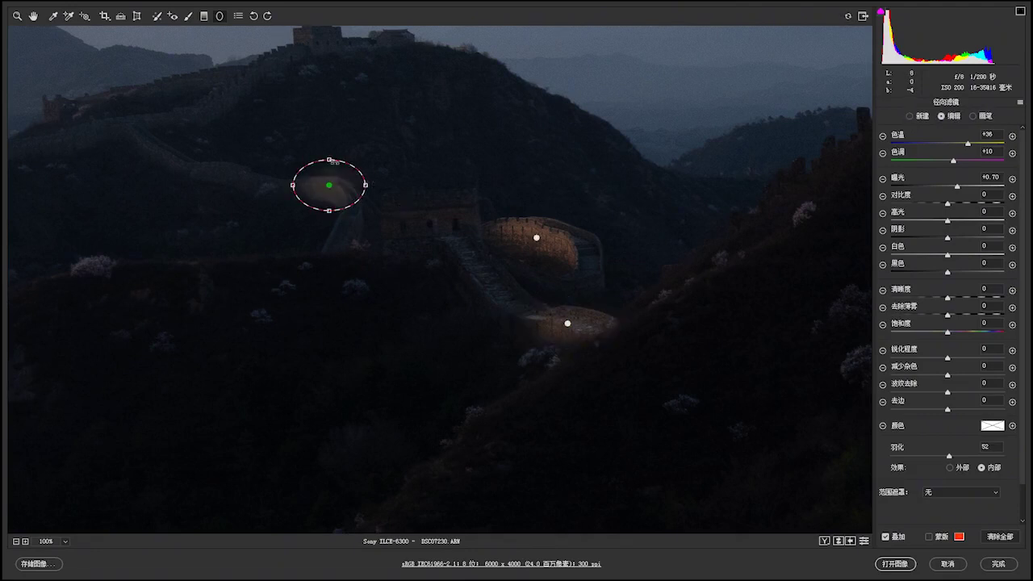
left_click_drag(331, 159, 358, 205)
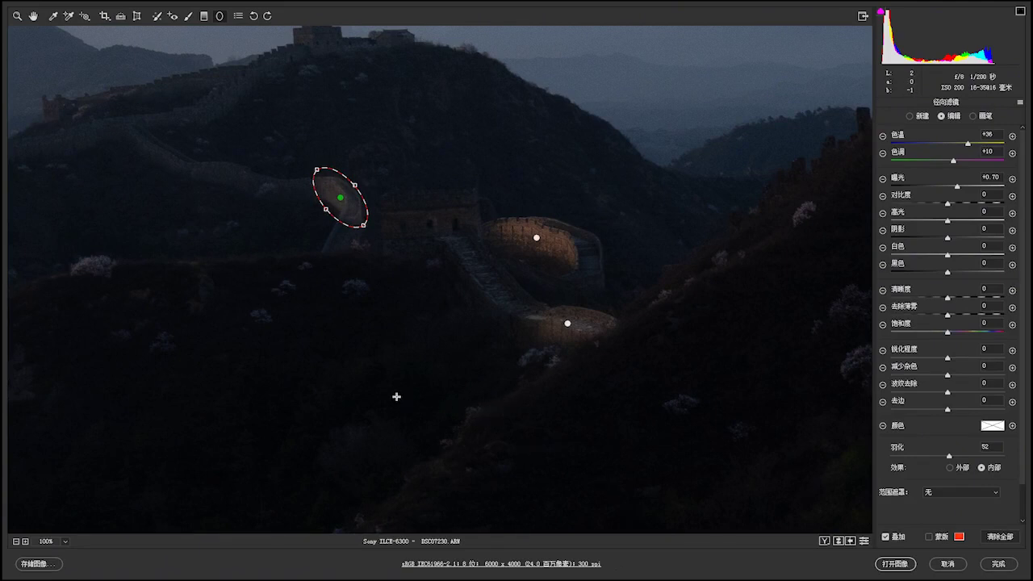
Add an upright radial filter with the same settings over the lit side of the hilltop watchtower, and brush its mask off the sky.
left_click(84, 17)
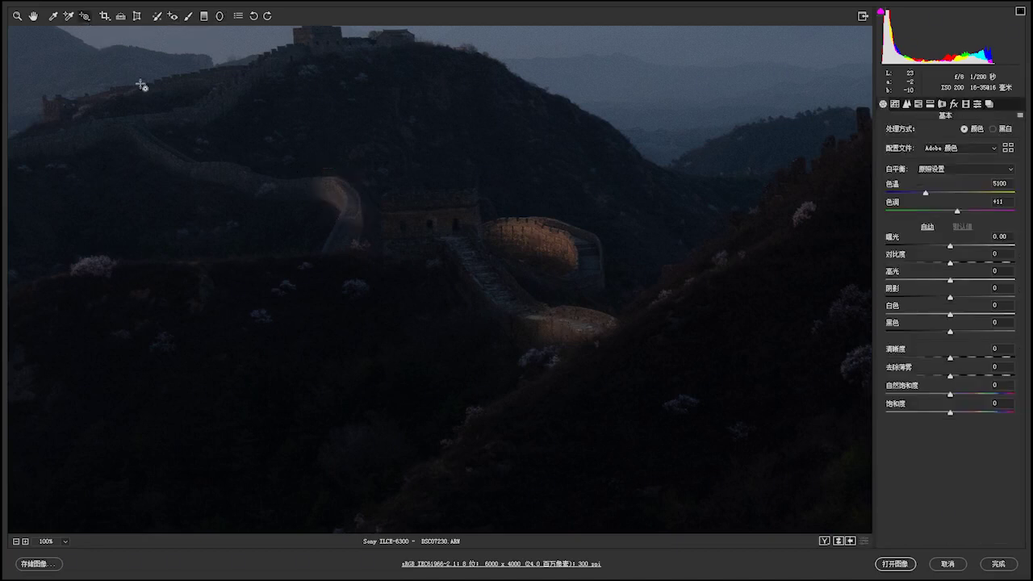
left_click_drag(221, 220, 403, 320)
left_click_drag(330, 303, 457, 337)
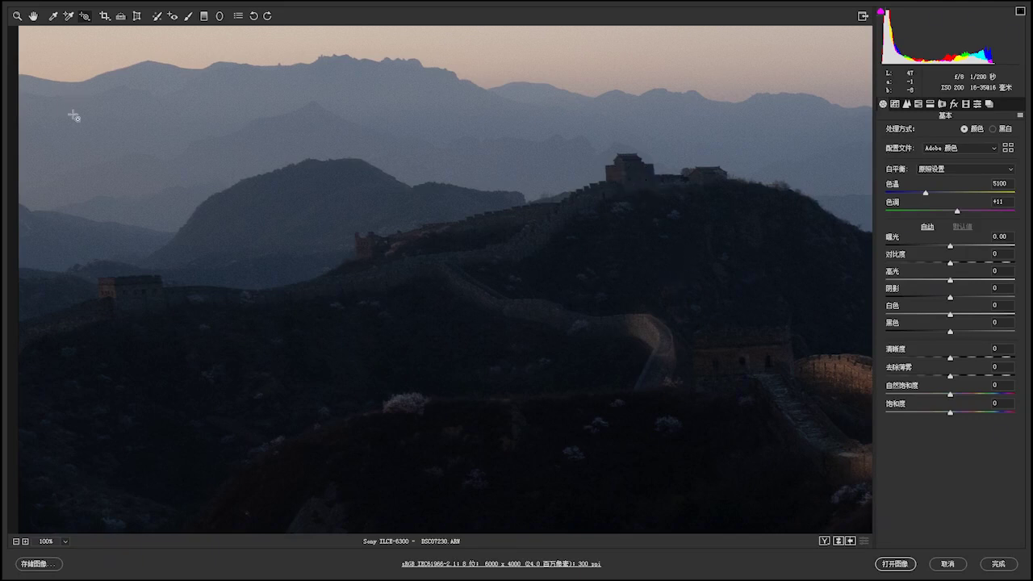
left_click(17, 16)
left_click(537, 227)
left_click(536, 227)
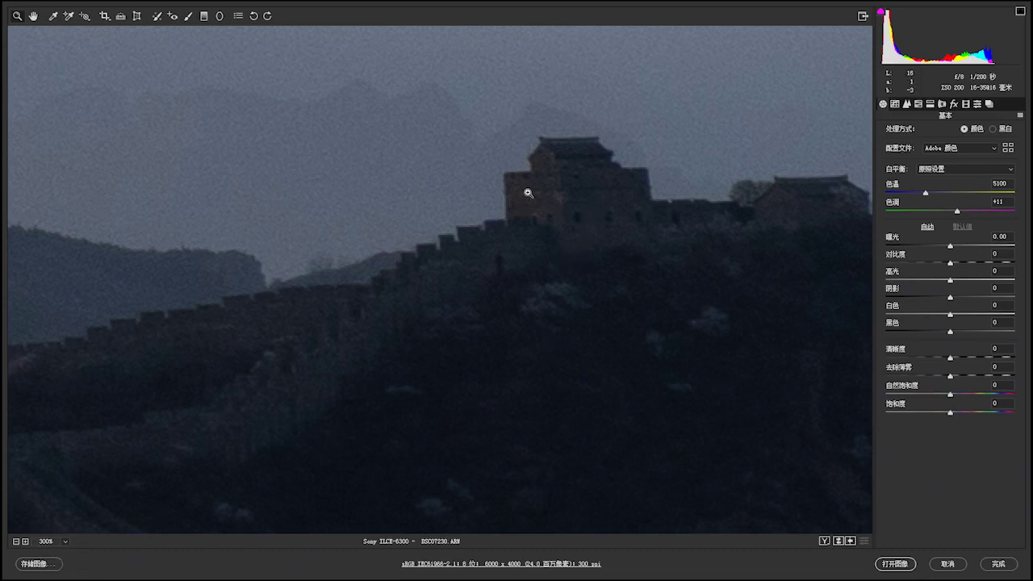
left_click(217, 17)
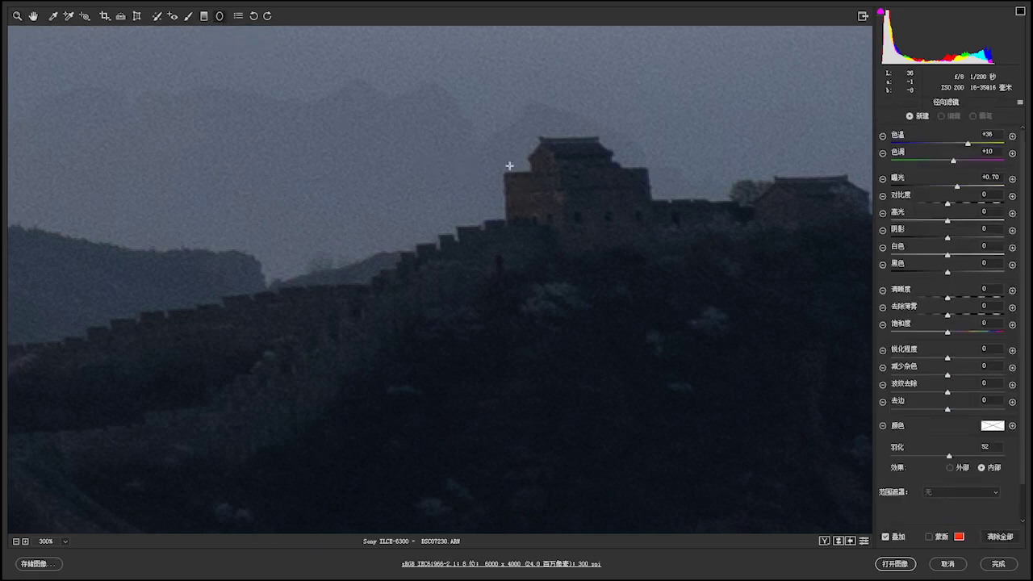
left_click_drag(506, 150, 550, 198)
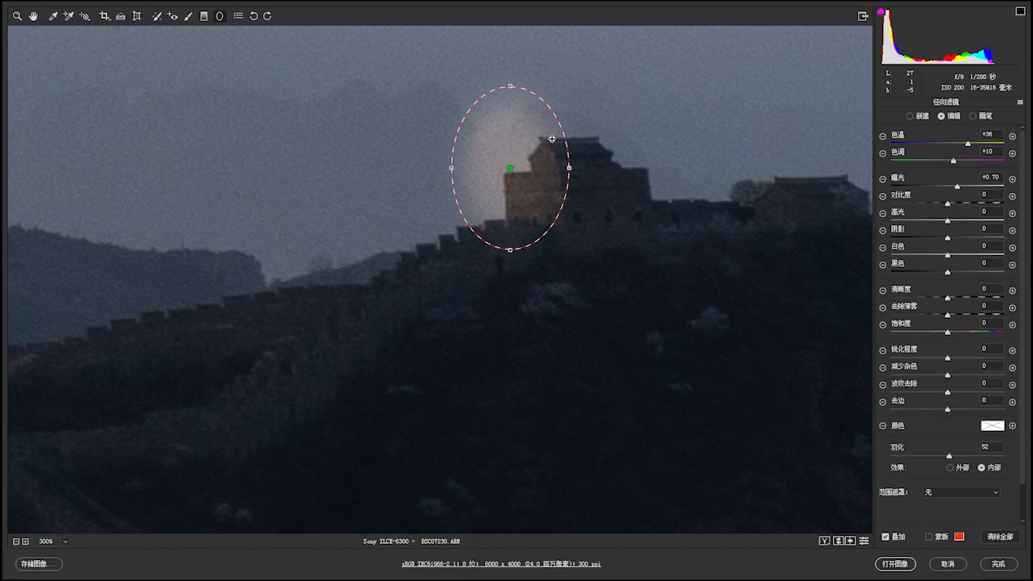
left_click(973, 116)
mouse_move(510, 168)
left_mouse_down()
mouse_move(516, 130)
mouse_move(476, 202)
left_mouse_up()
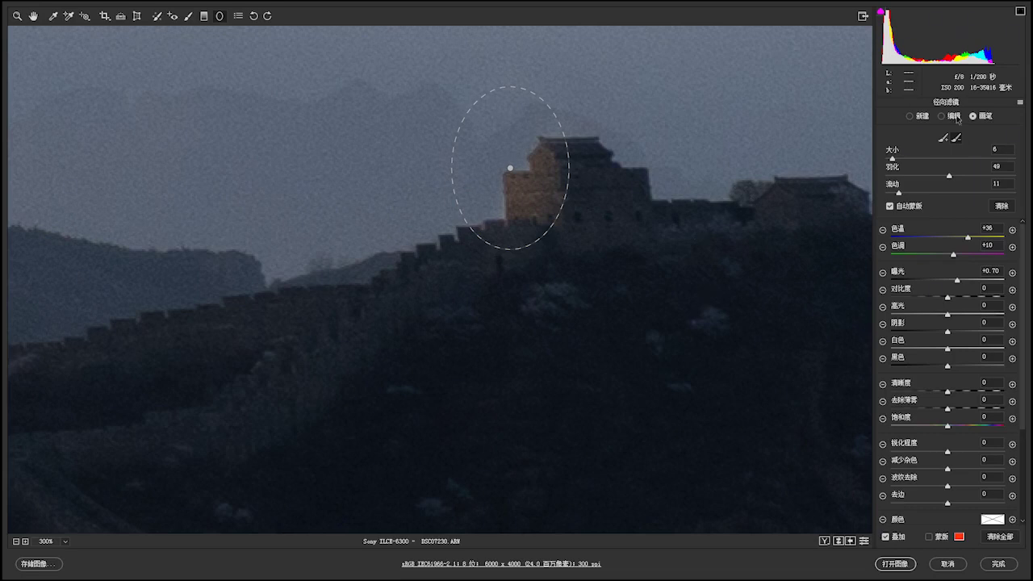
Add a small radial filter with the same settings over the near end of the building beside the hilltop watchtower, and brush its mask off the surroundings.
left_click(910, 116)
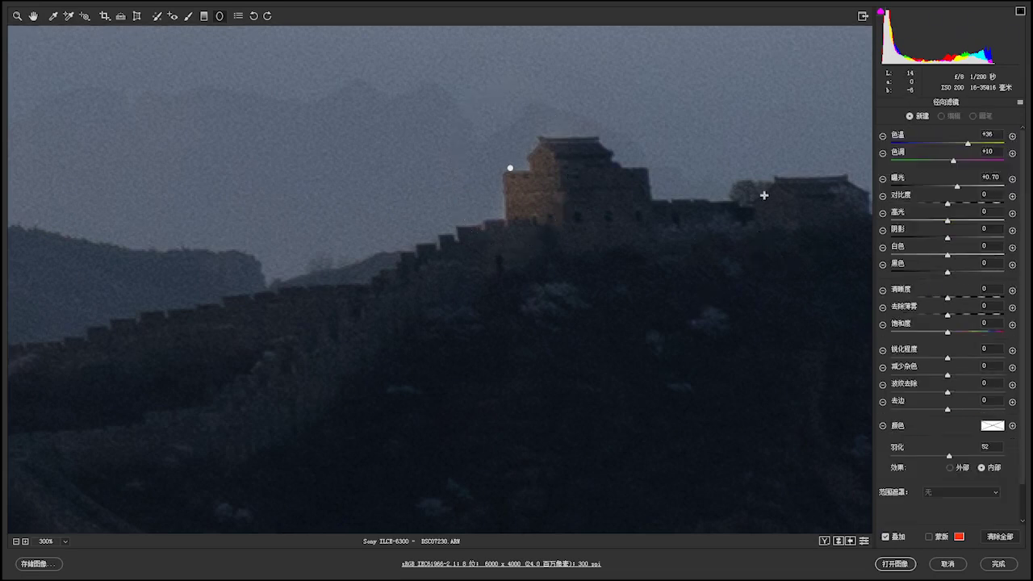
left_click_drag(763, 195, 783, 211)
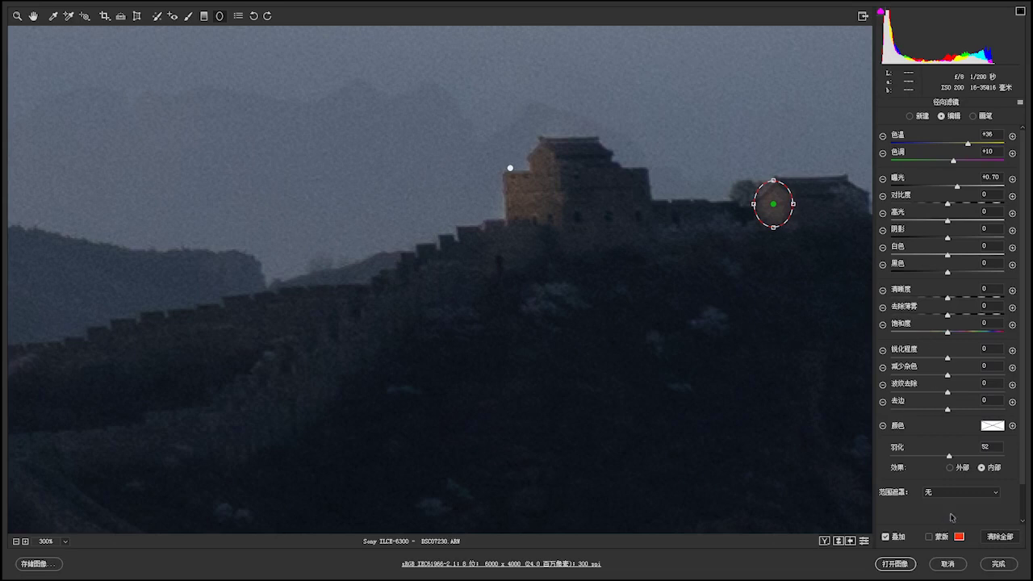
left_click(973, 115)
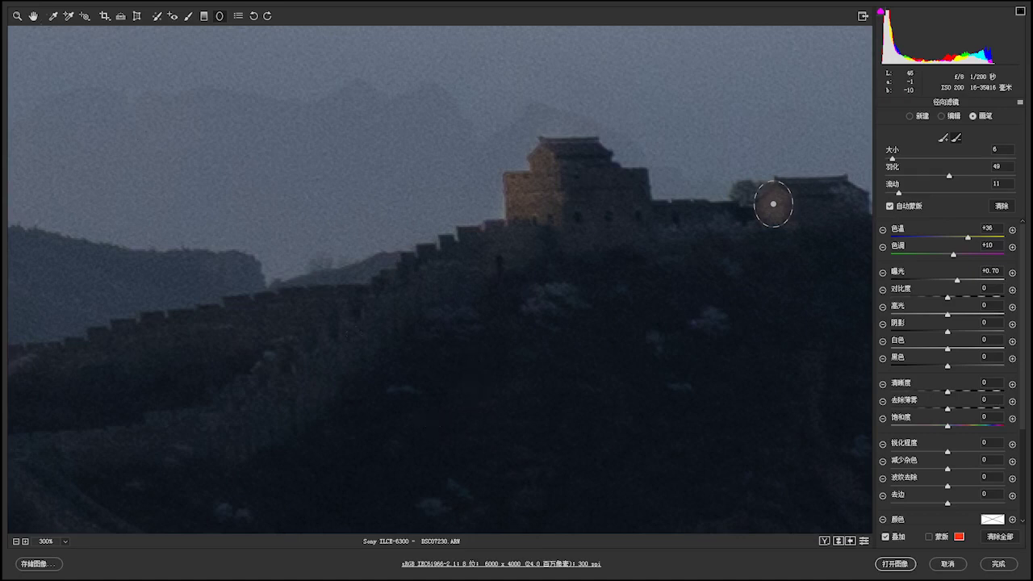
Add two radial filters with the same settings on the hillside wall: a thin tilted one along the descending stretch and a flat one over the wider stretch below.
left_click(85, 15)
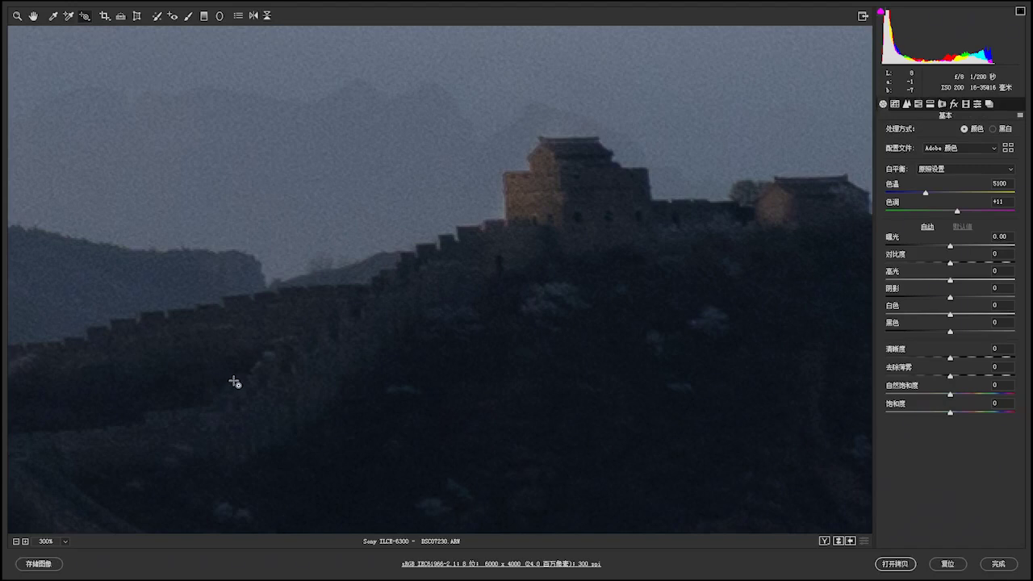
left_click_drag(233, 380, 428, 129)
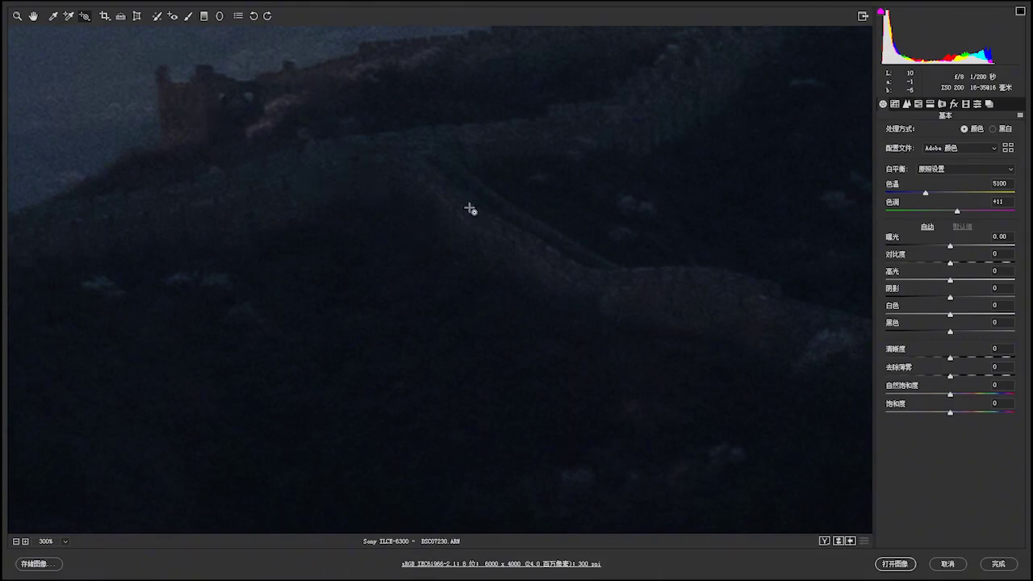
left_click(219, 16)
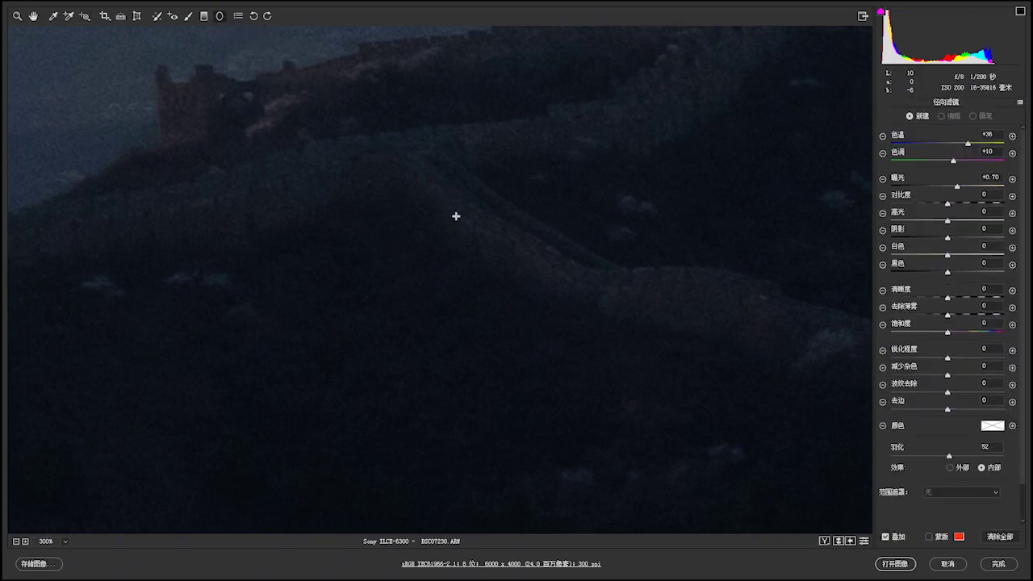
left_click_drag(449, 191, 568, 235)
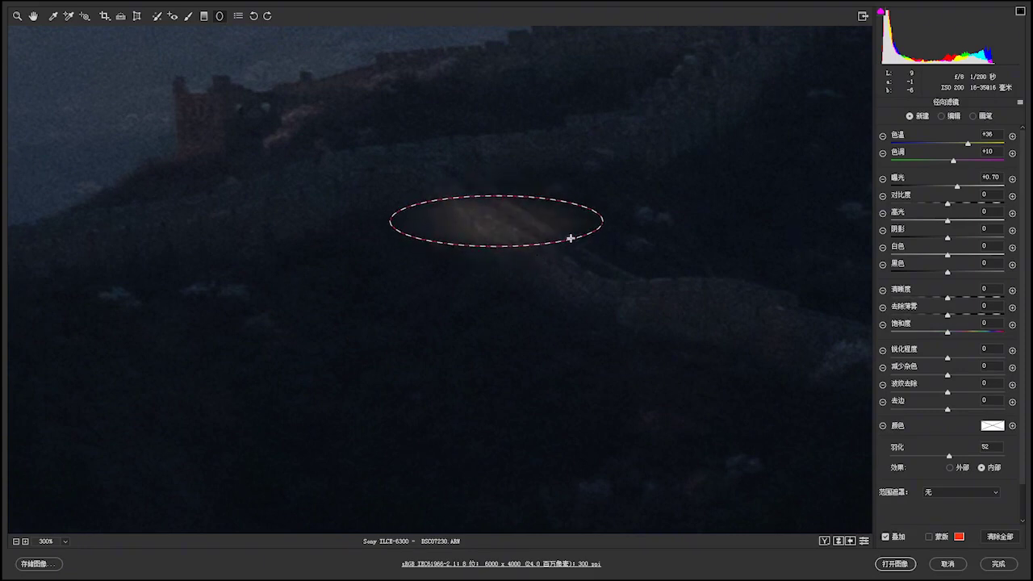
left_click_drag(625, 219, 745, 318)
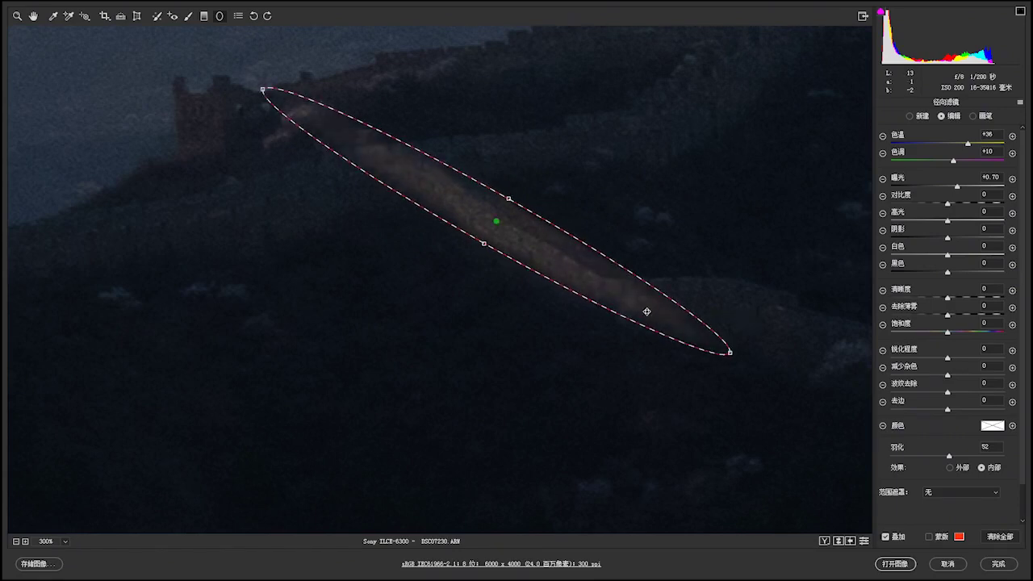
left_click_drag(646, 308, 738, 371)
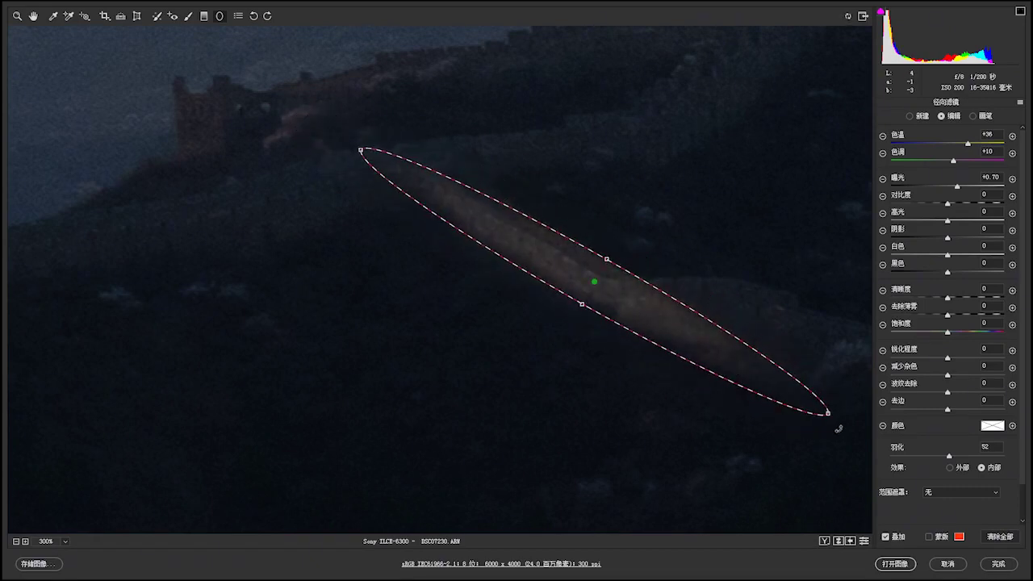
left_click_drag(828, 413, 733, 367)
left_click_drag(676, 337, 648, 319)
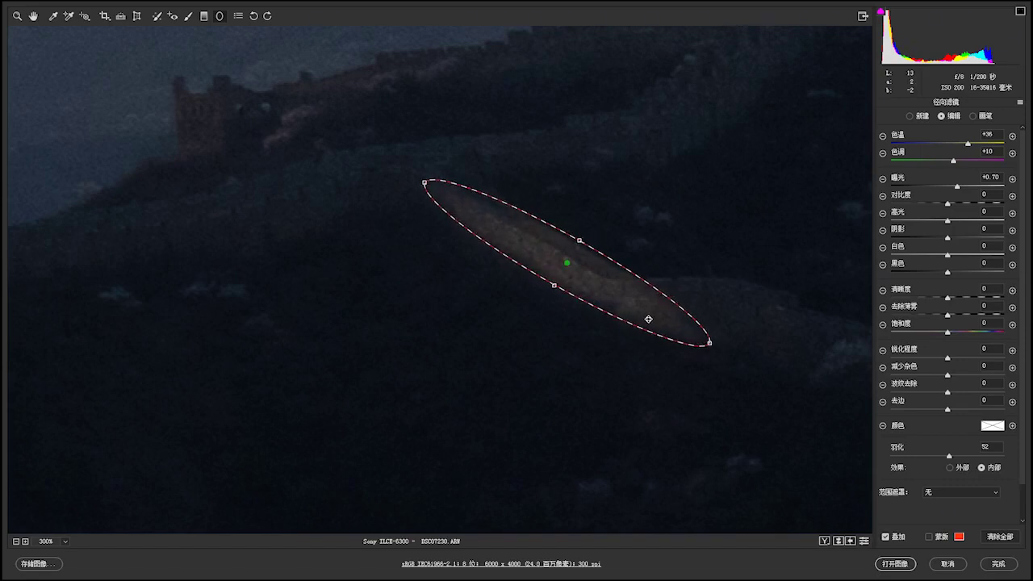
left_click(911, 117)
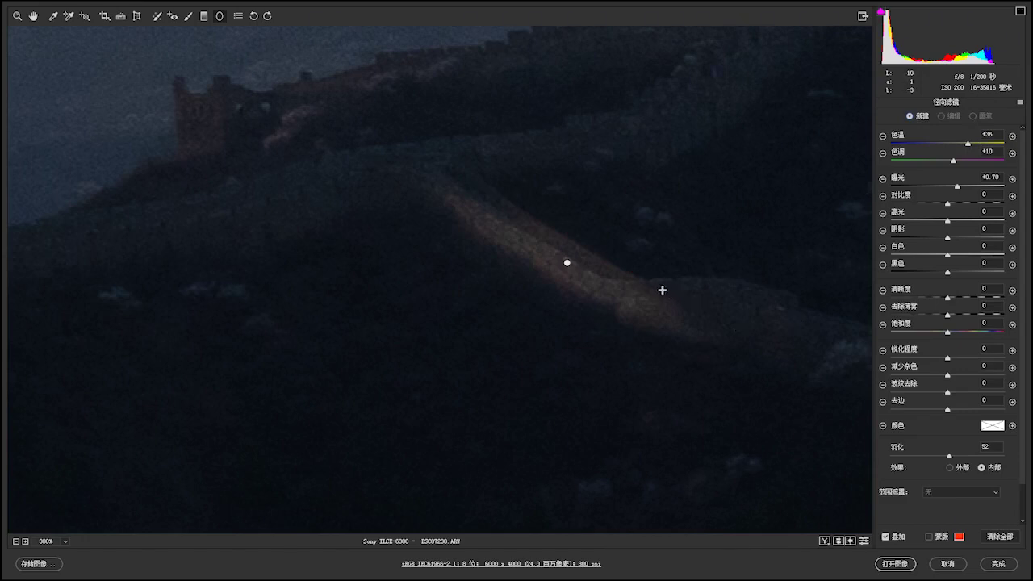
left_click_drag(662, 290, 766, 304)
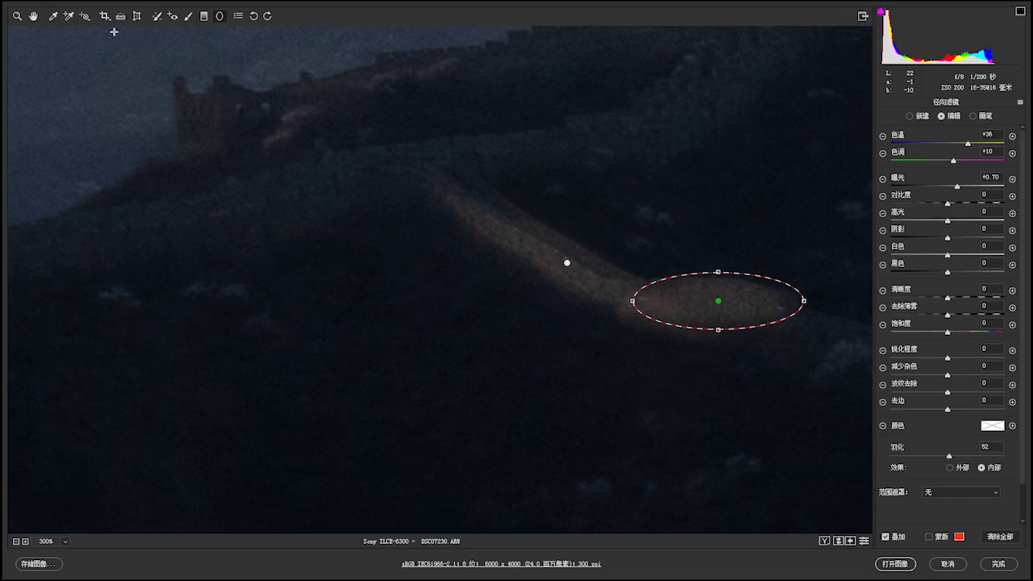
Add an upright radial filter with the same settings over the ruined tower at the ridge's end, and brush its mask off the background.
left_click(84, 16)
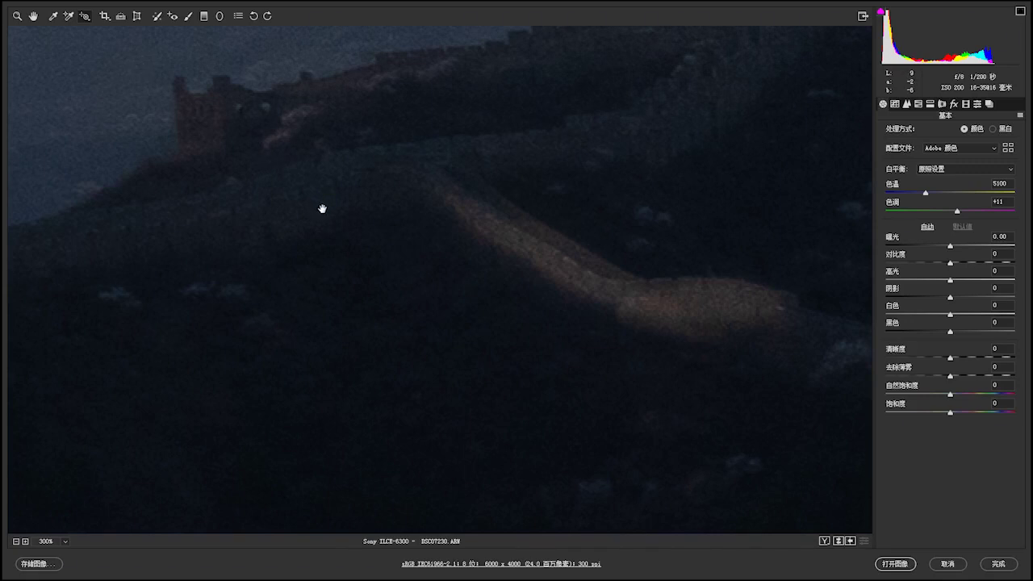
left_click_drag(322, 209, 377, 343)
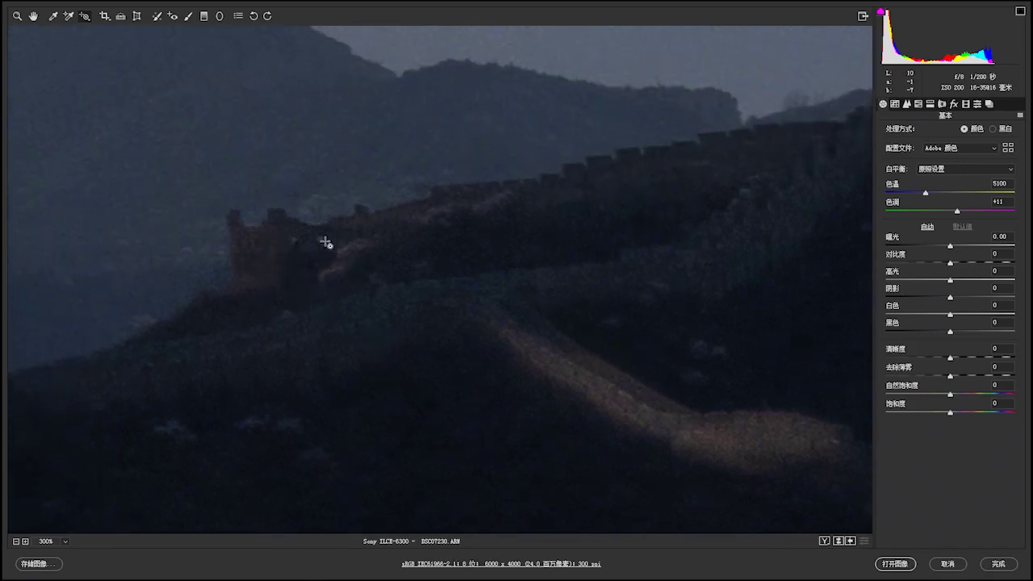
left_click(220, 16)
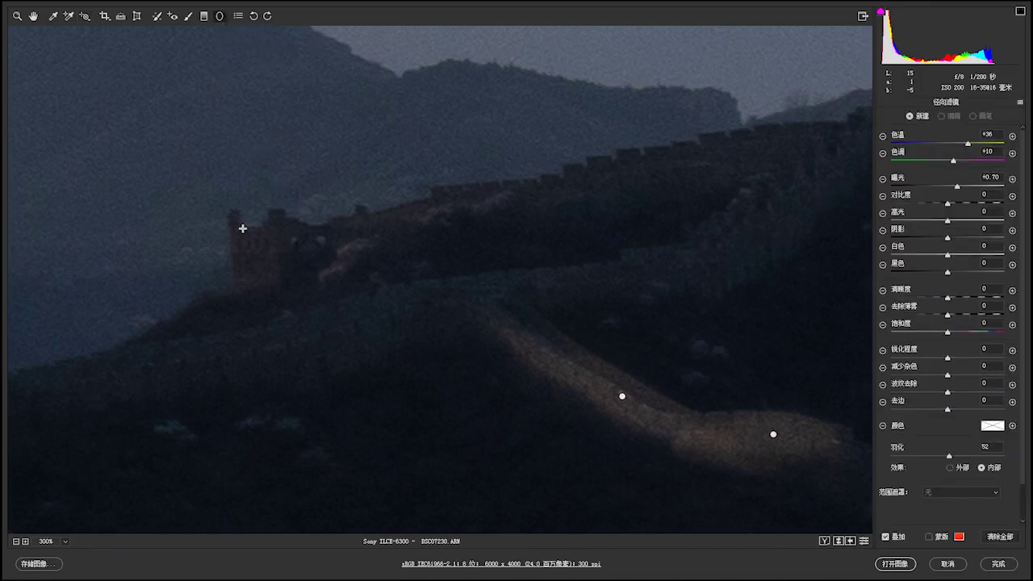
left_click_drag(241, 227, 265, 264)
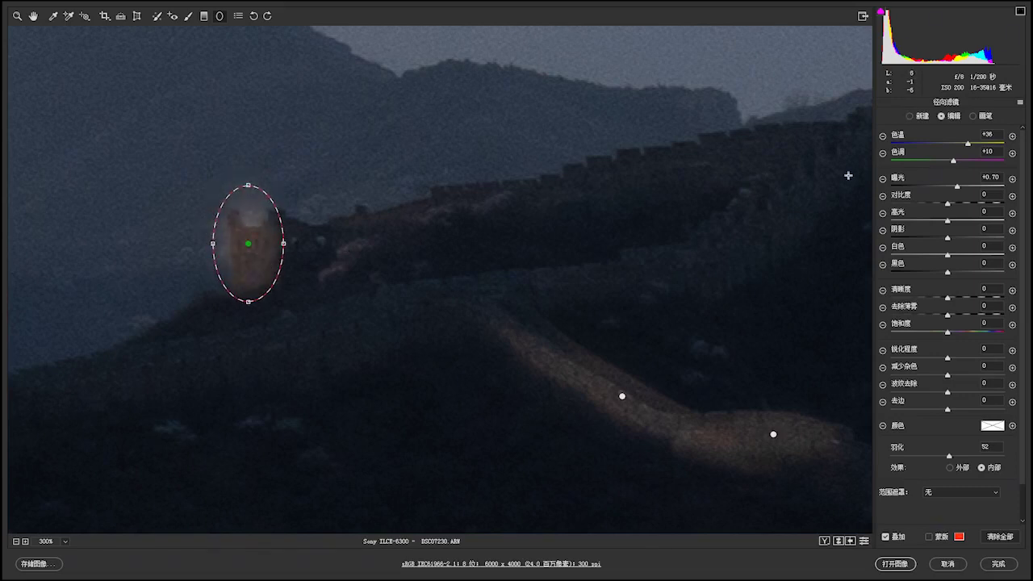
left_click(974, 116)
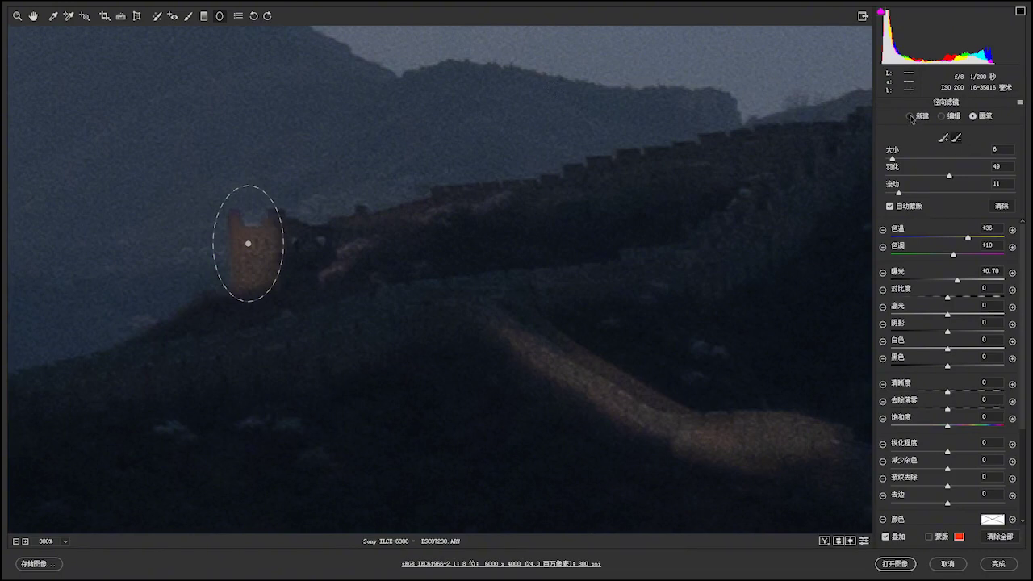
Add a thin, slightly tilted radial filter with the same settings on the ridge wall beside the ruined tower, and brush its mask off the background.
left_click(916, 118)
left_click_drag(353, 214, 427, 207)
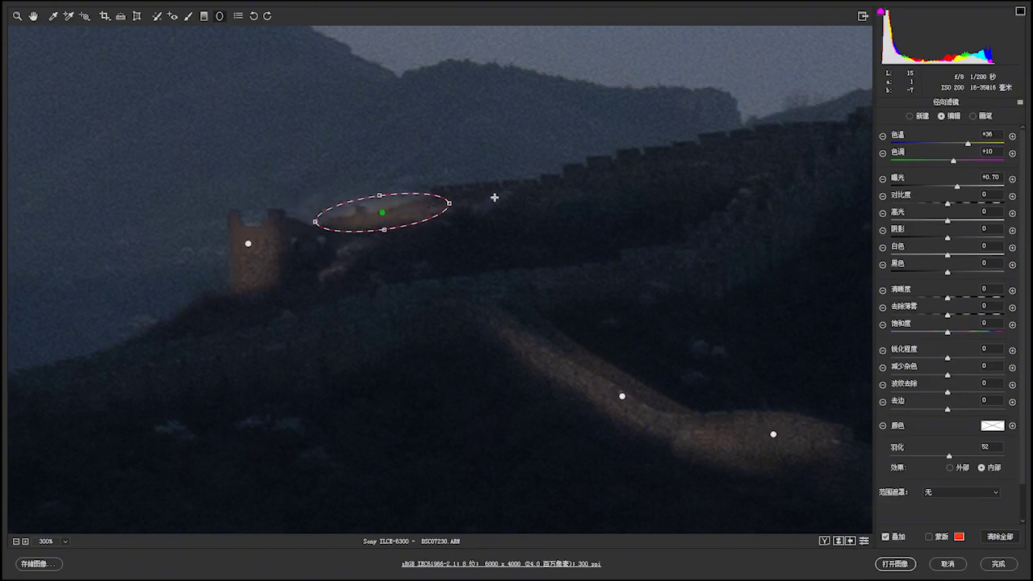
left_click(972, 116)
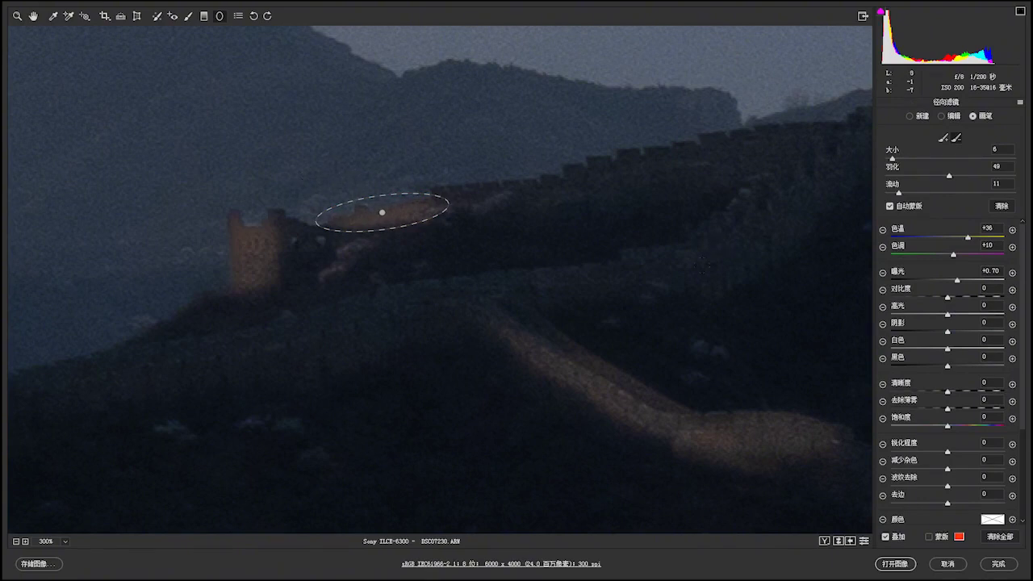
left_click(84, 16)
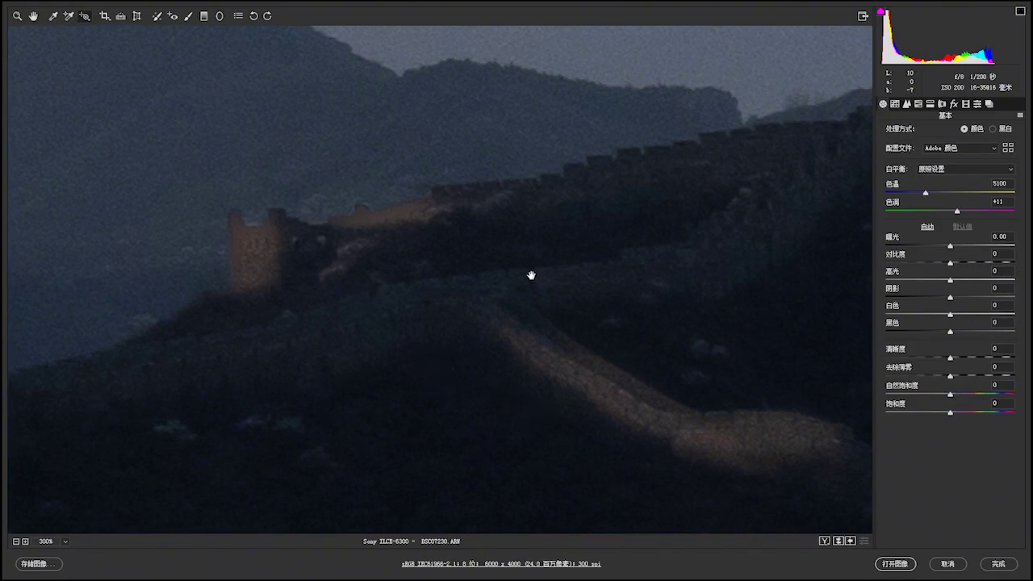
scroll(522, 279, "right", 5)
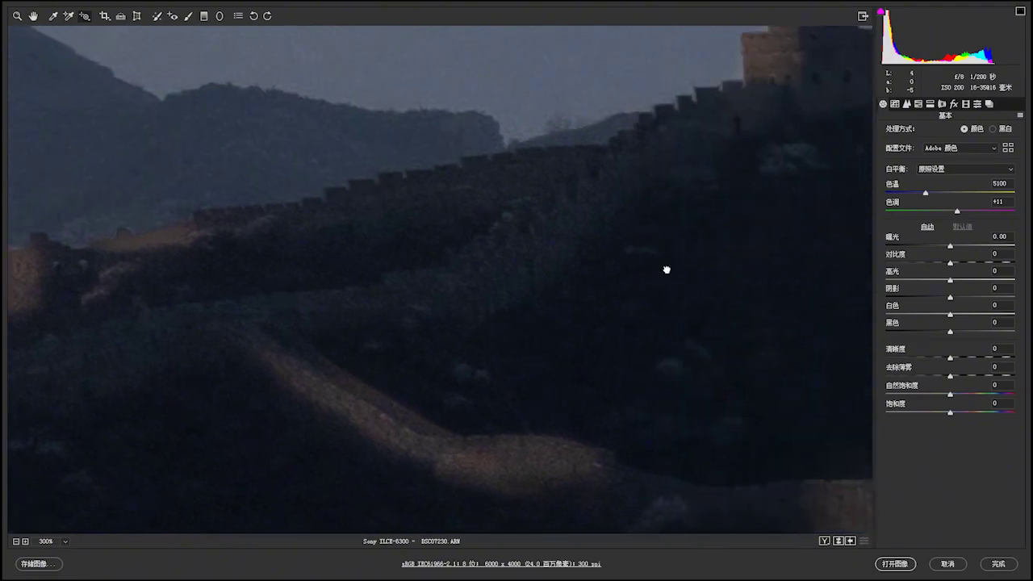
Examine the retouched ridge wall, hilltop watchtower and winding hillside wall, and check where their radial filters are placed.
scroll(583, 358, "up", 2)
scroll(584, 358, "right", 4)
scroll(646, 291, "right", 3)
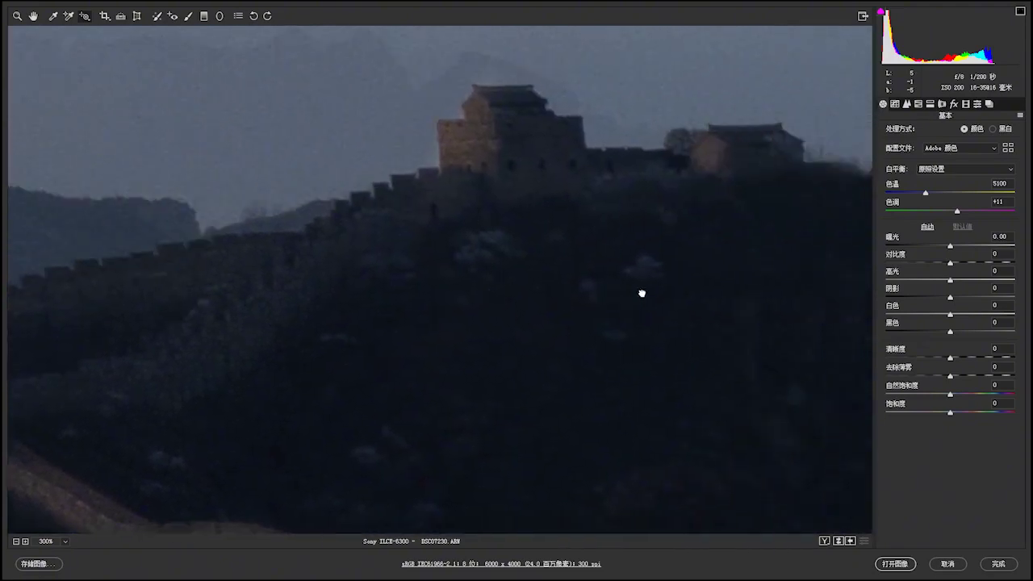
scroll(565, 323, "down", 6)
scroll(594, 284, "down", 2)
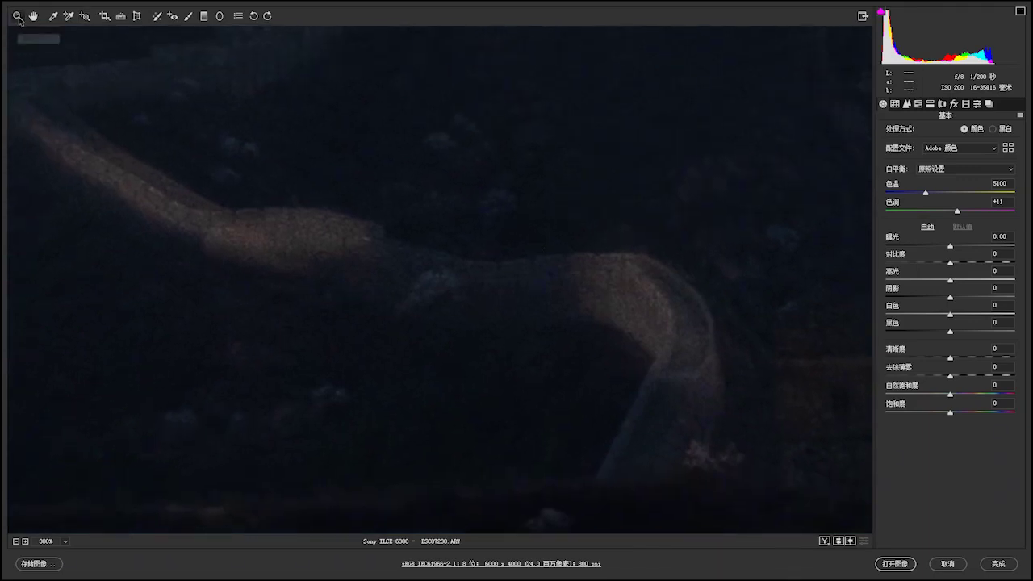
left_click(451, 277, "alt")
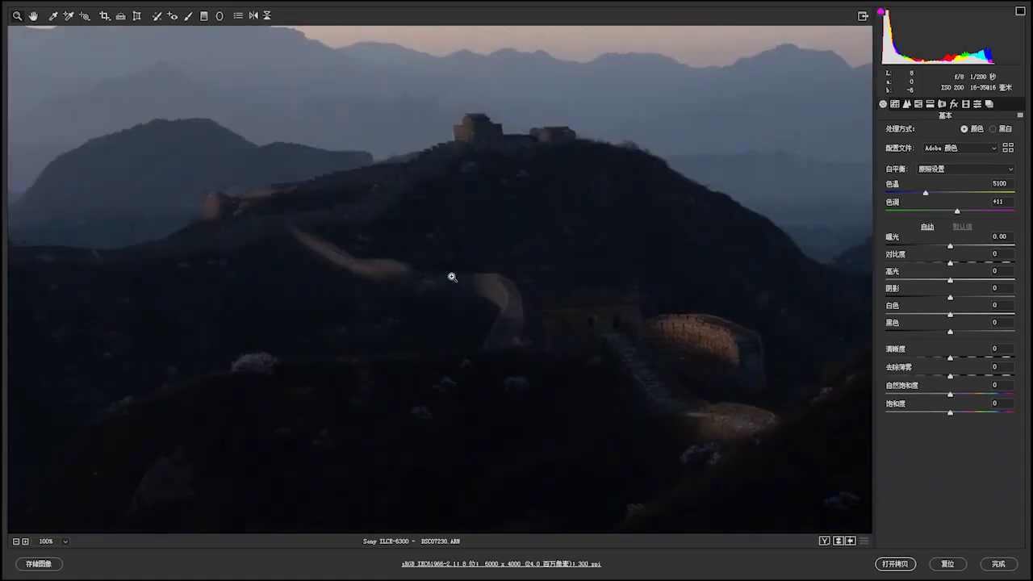
left_click(452, 277, "alt")
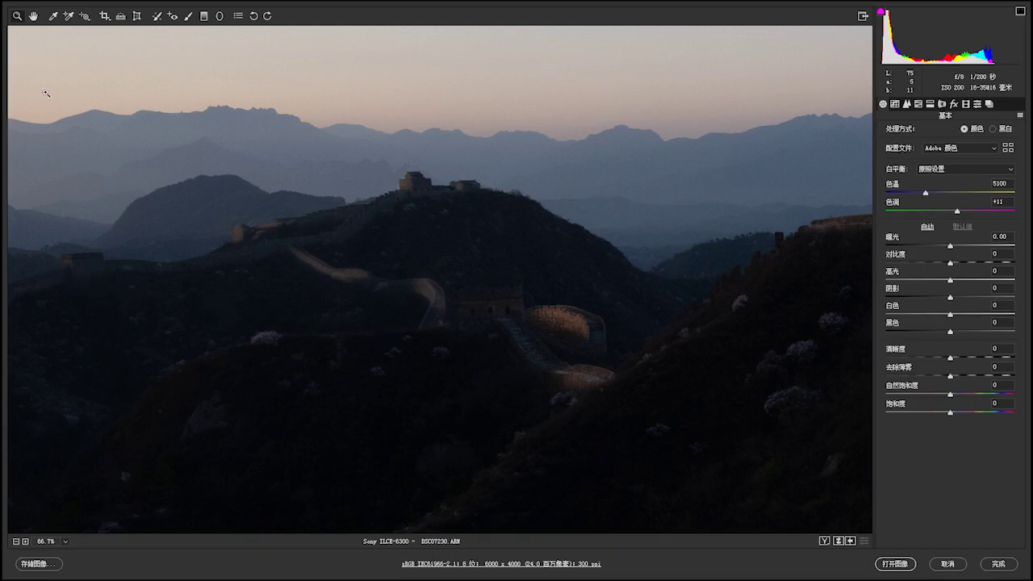
left_click(33, 15)
left_click_drag(110, 302, 332, 271)
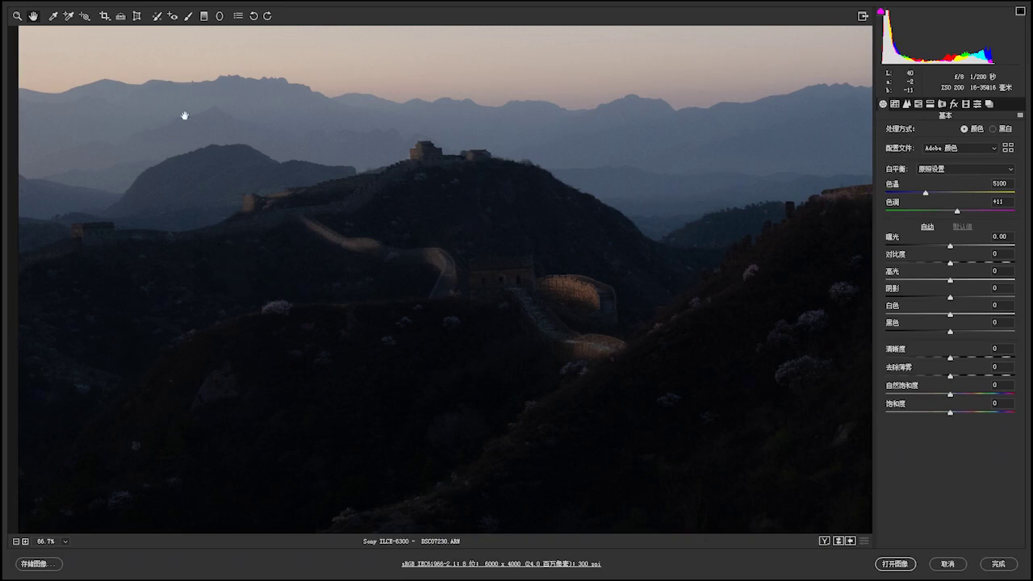
left_click(220, 16)
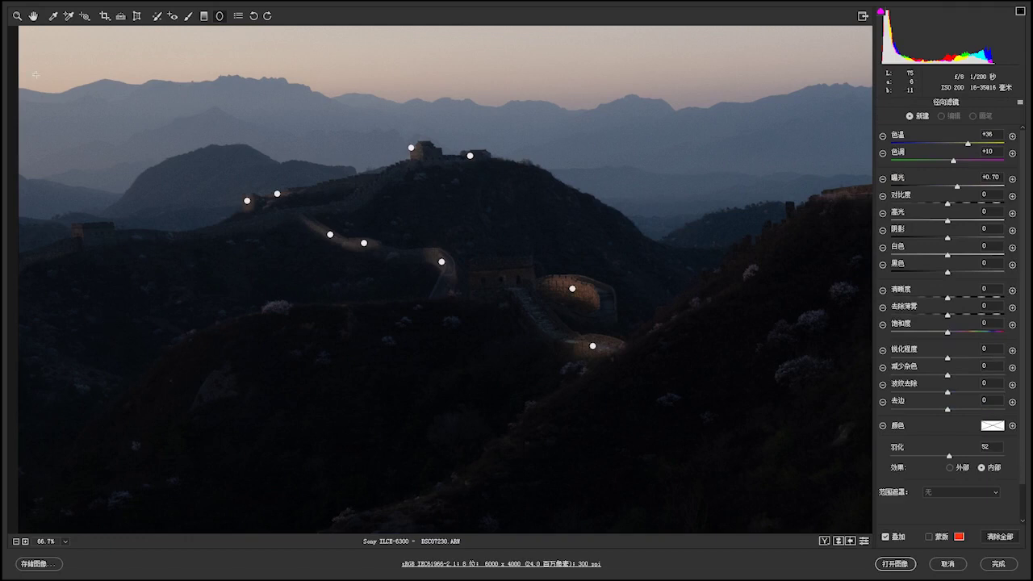
Add a small upright radial filter with the same settings over the near end of the farthest valley watchtower, and brush its mask off the background.
left_click(17, 16)
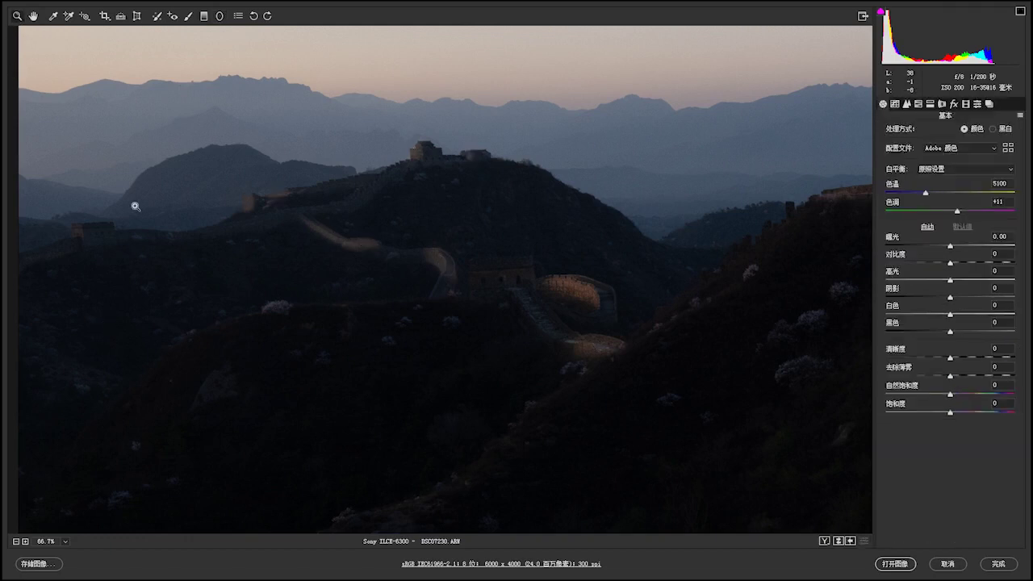
left_click(122, 216)
left_click(122, 217)
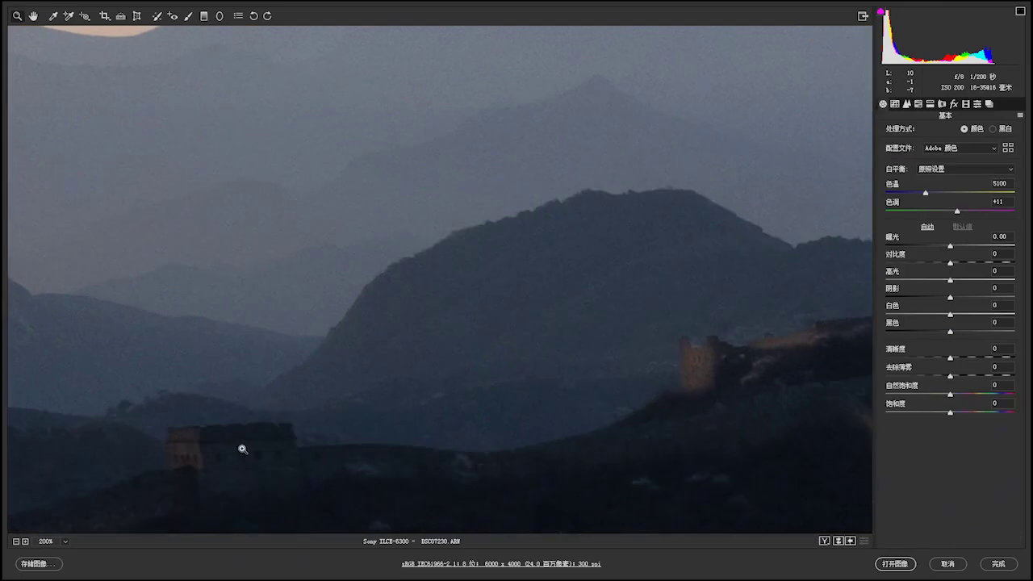
left_click_drag(241, 448, 360, 260)
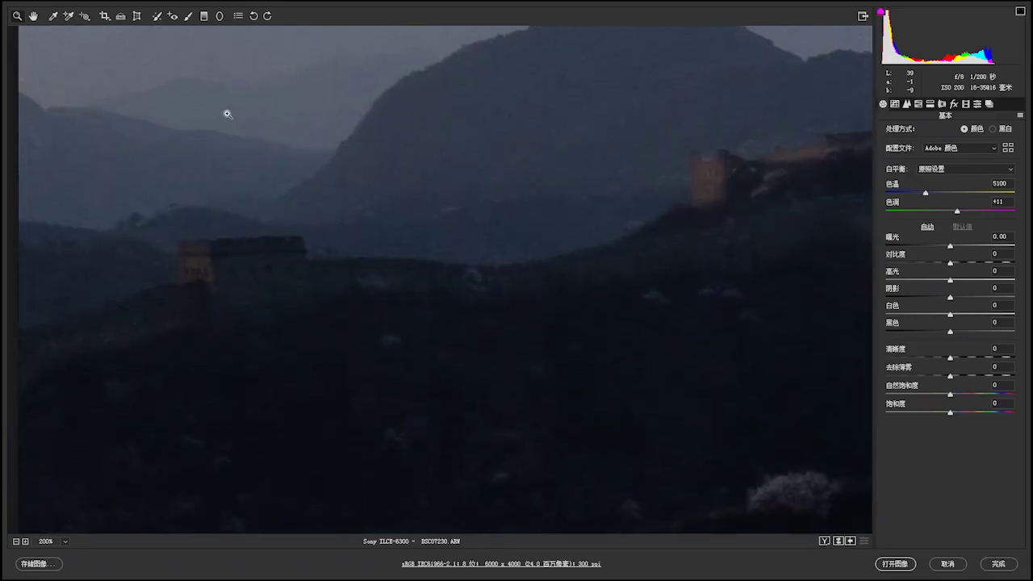
left_click(219, 16)
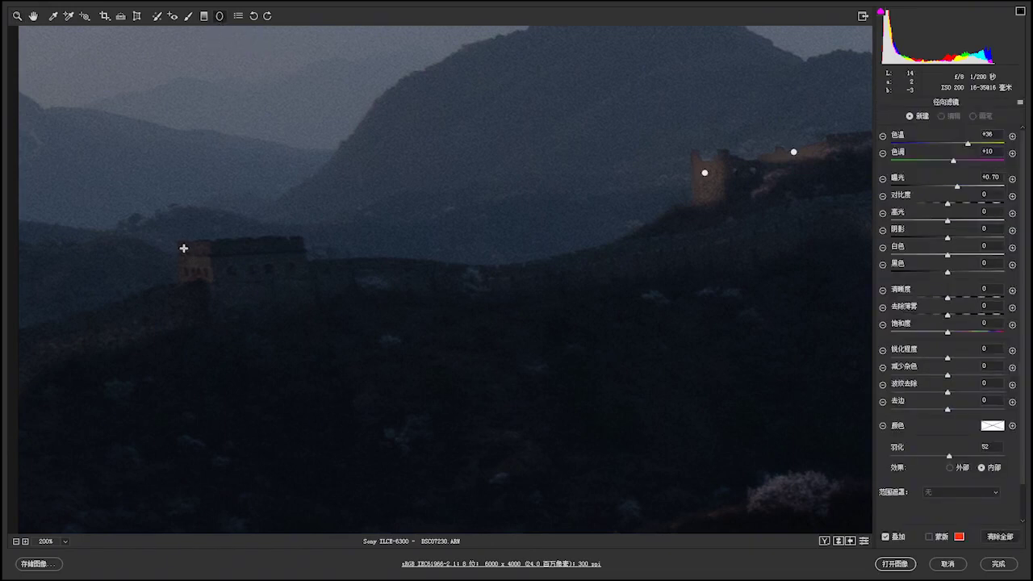
left_click_drag(184, 249, 202, 272)
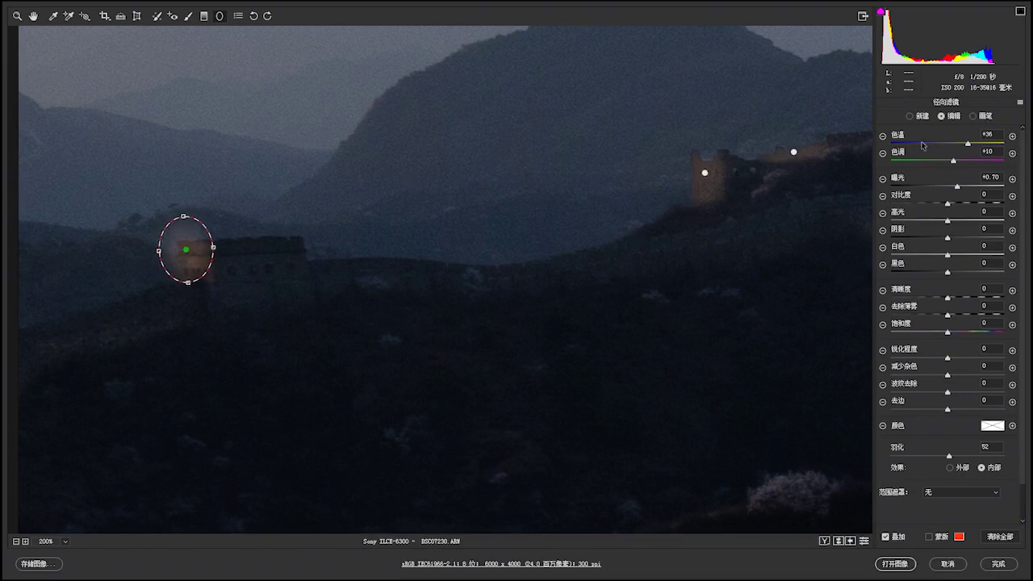
left_click(974, 116)
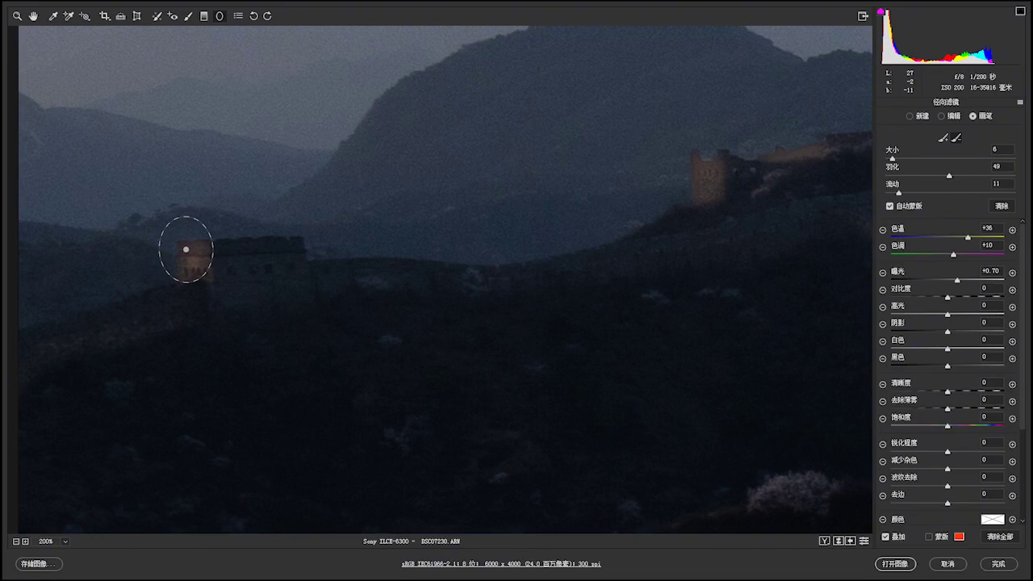
left_click(85, 15)
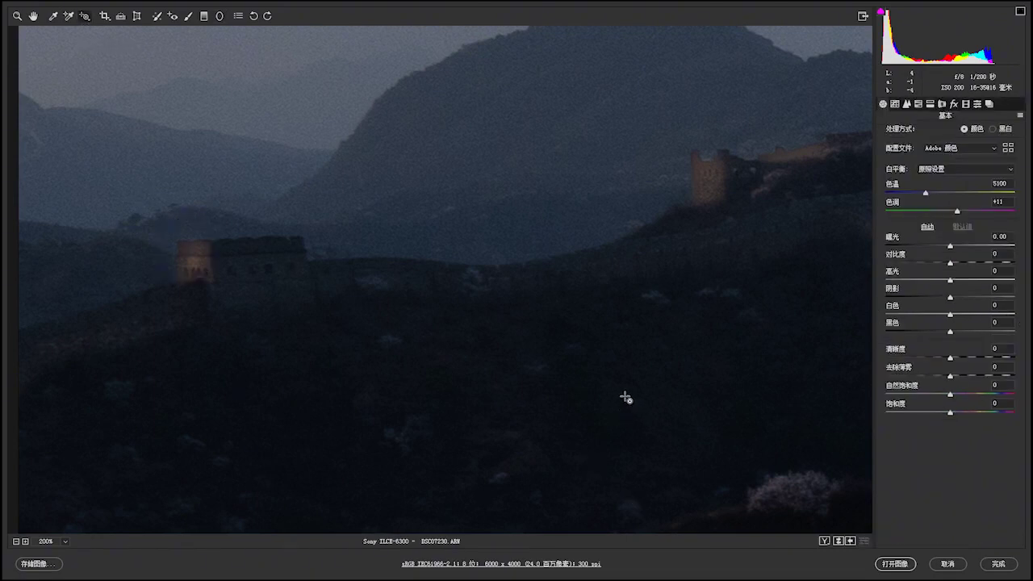
Add a long radial filter with the same settings, tilted along the dark hillside ridge that descends from the distant winding wall.
left_click(17, 15)
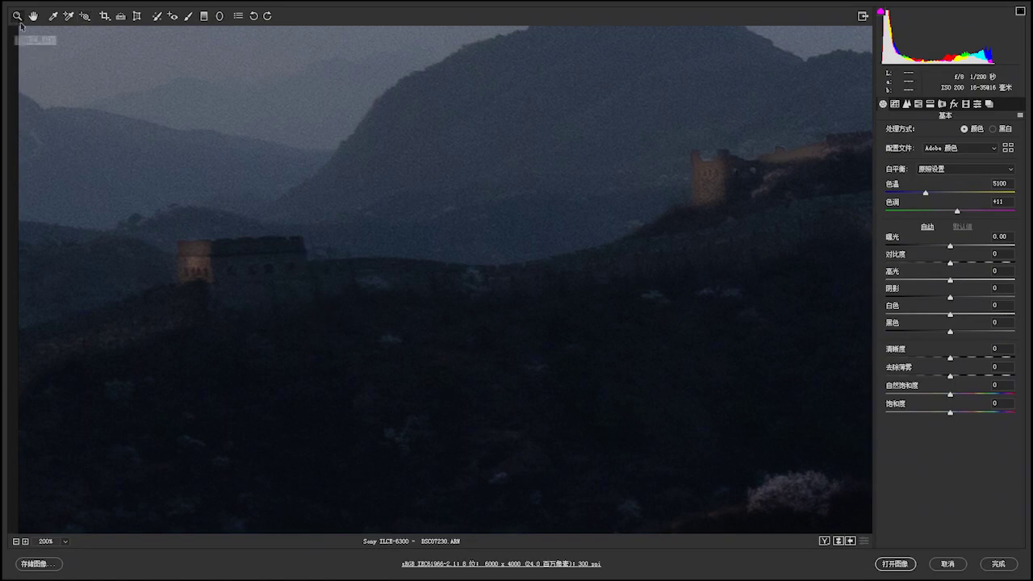
left_click(519, 324, "alt")
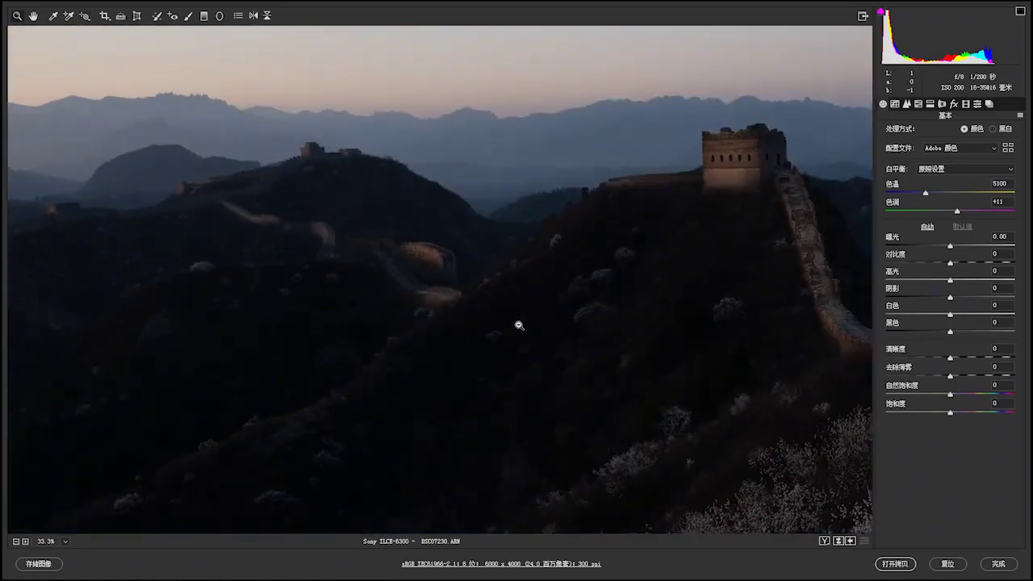
left_click(519, 324, "alt")
left_click(519, 325, "alt")
left_click(519, 325, "alt")
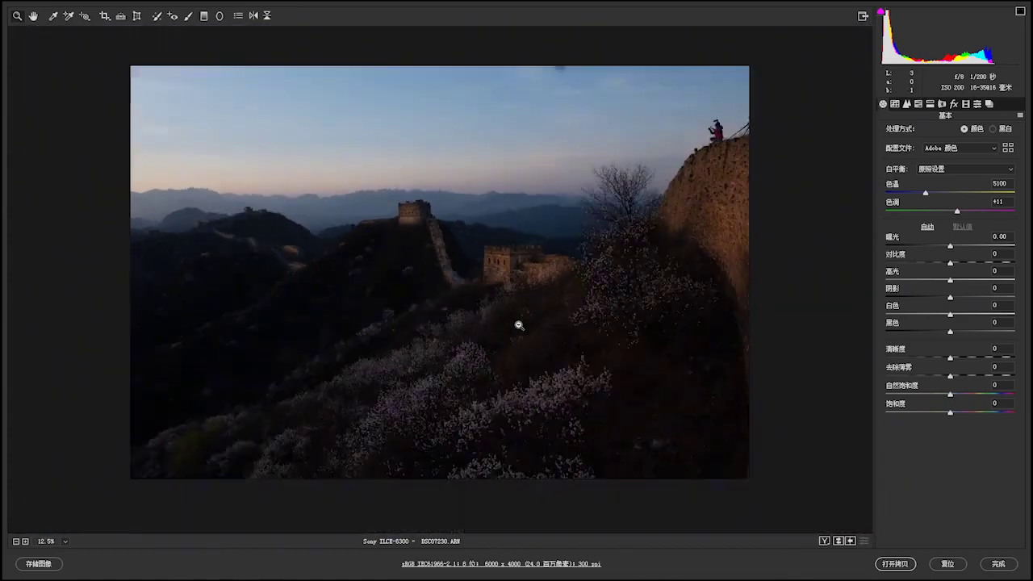
left_click(509, 327, "alt")
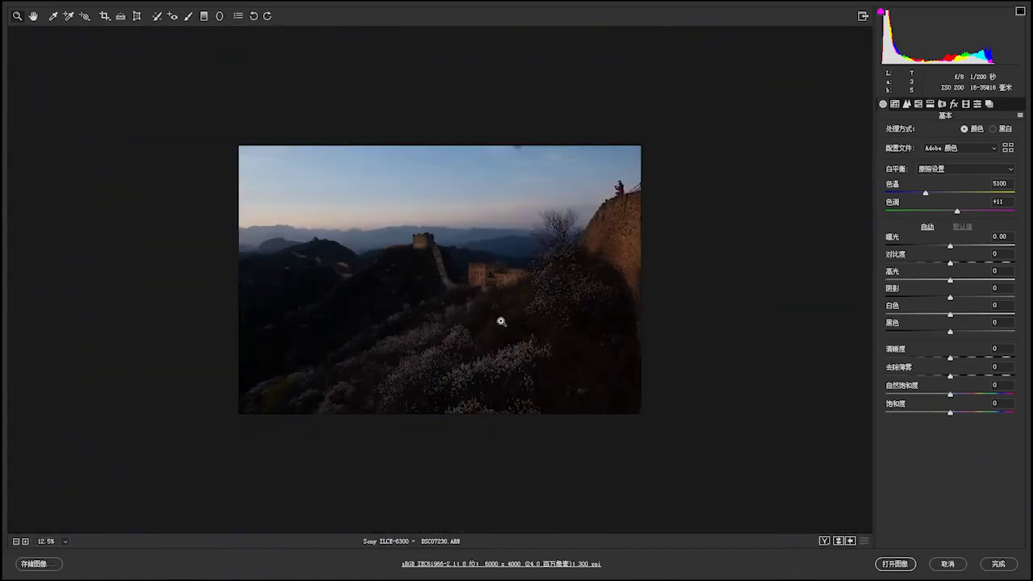
left_click(501, 321)
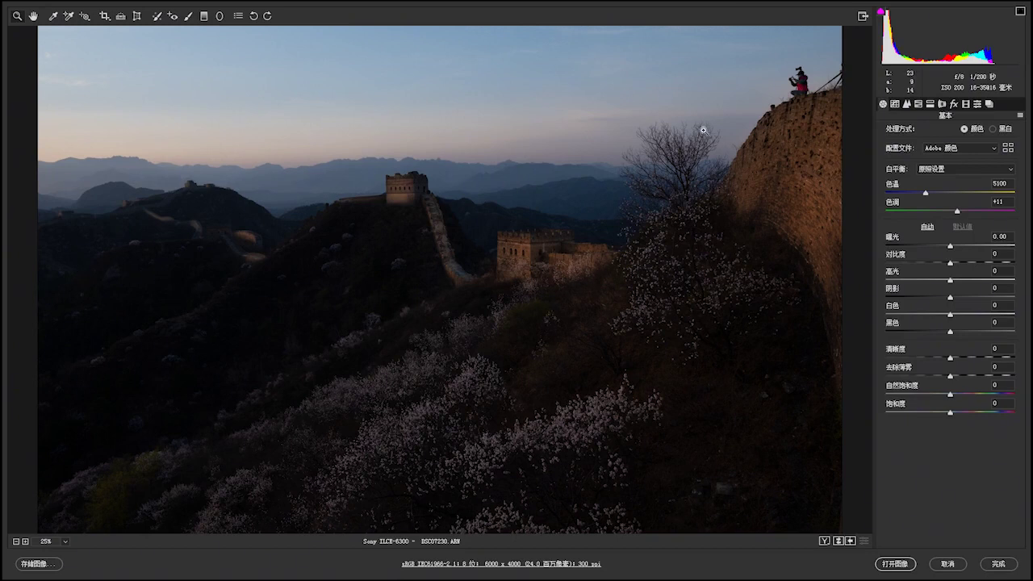
left_click(220, 17)
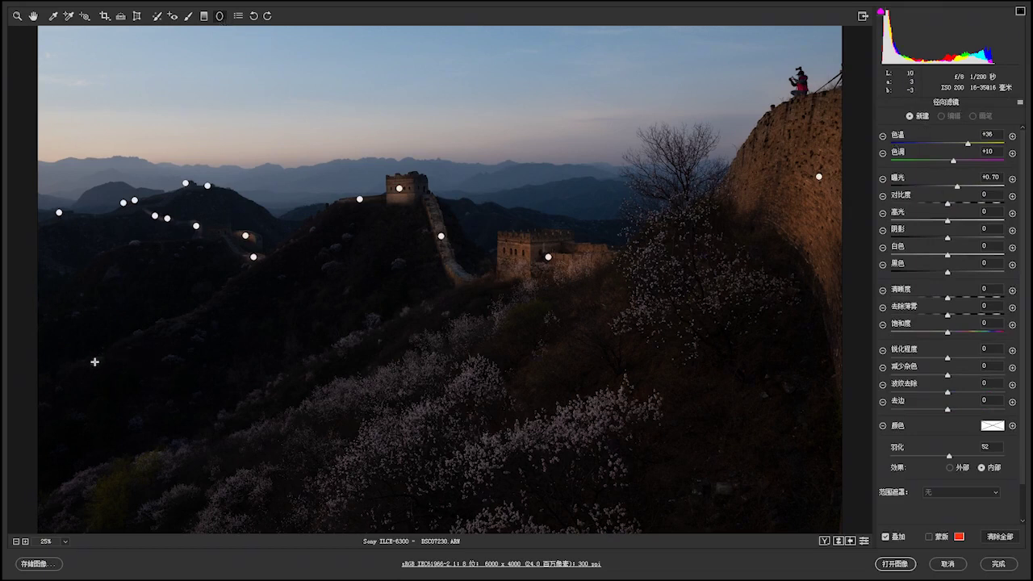
left_click_drag(94, 363, 133, 342)
left_click_drag(156, 375, 301, 252)
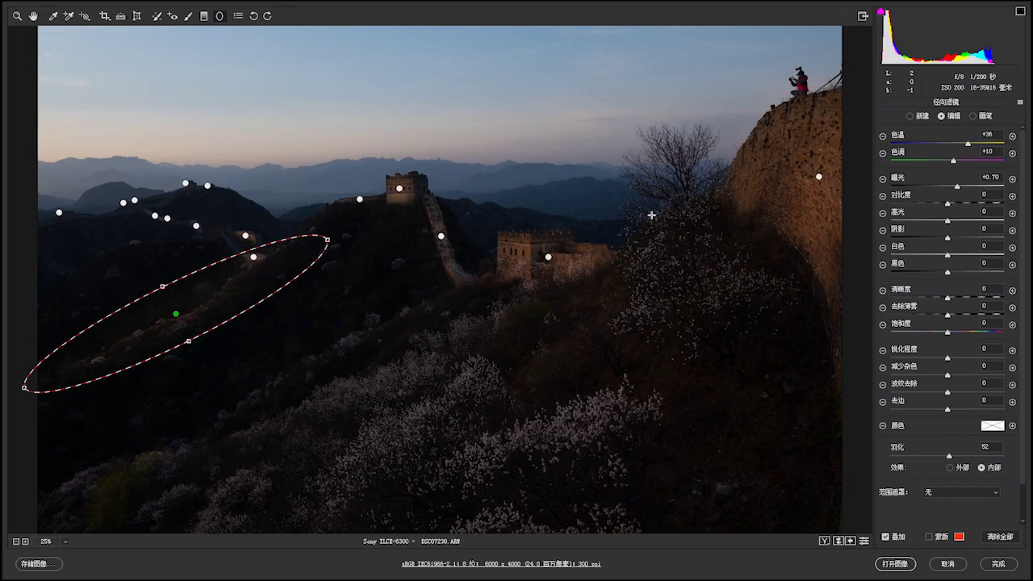
Add two tilted radial filters with the same settings: a small one on the slope below the distant wall and a long thin one along the lower hillside ridge.
left_click(910, 115)
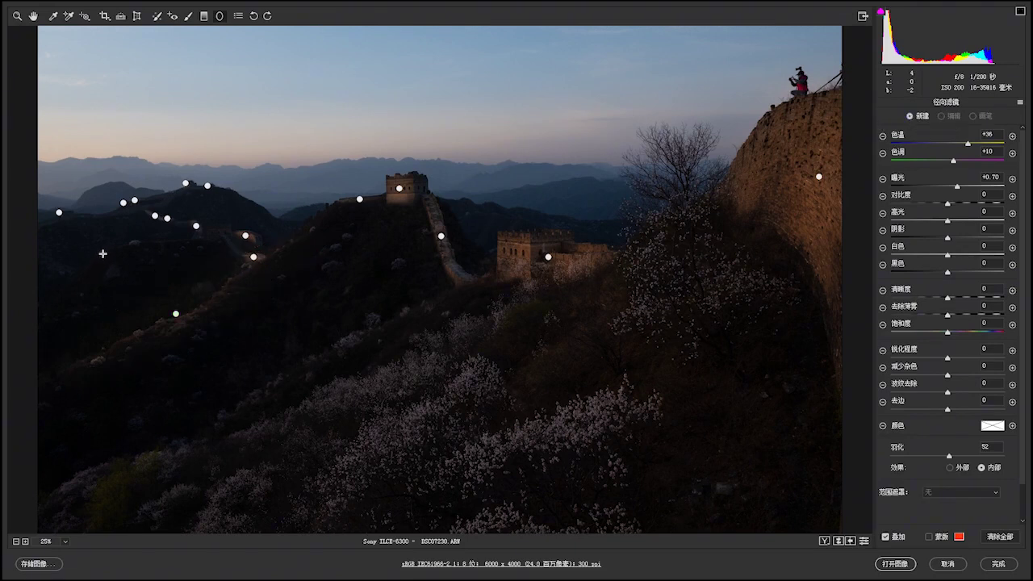
left_click_drag(102, 253, 128, 254)
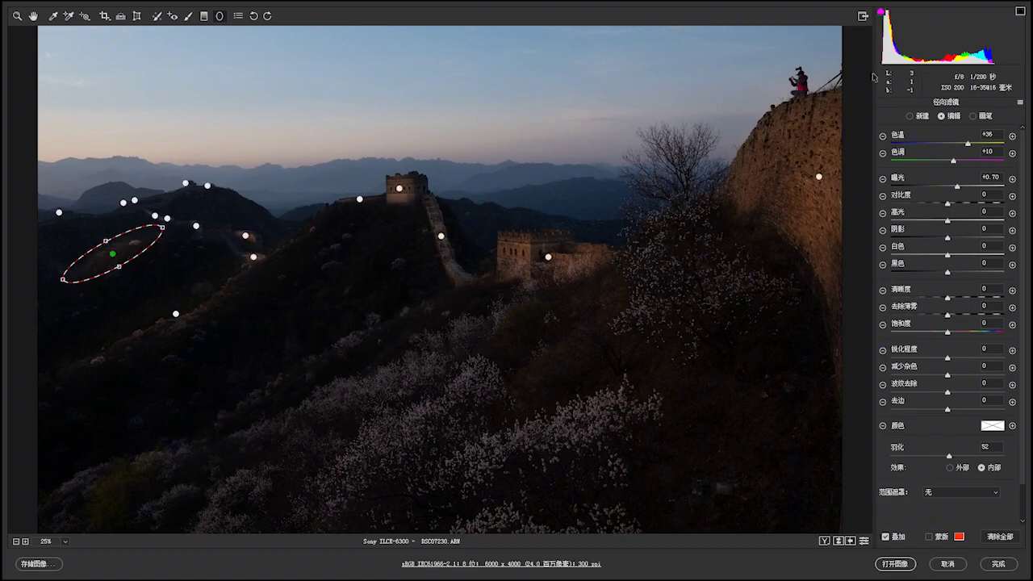
left_click(910, 118)
left_click_drag(262, 392, 399, 320)
left_click_drag(350, 341, 384, 322)
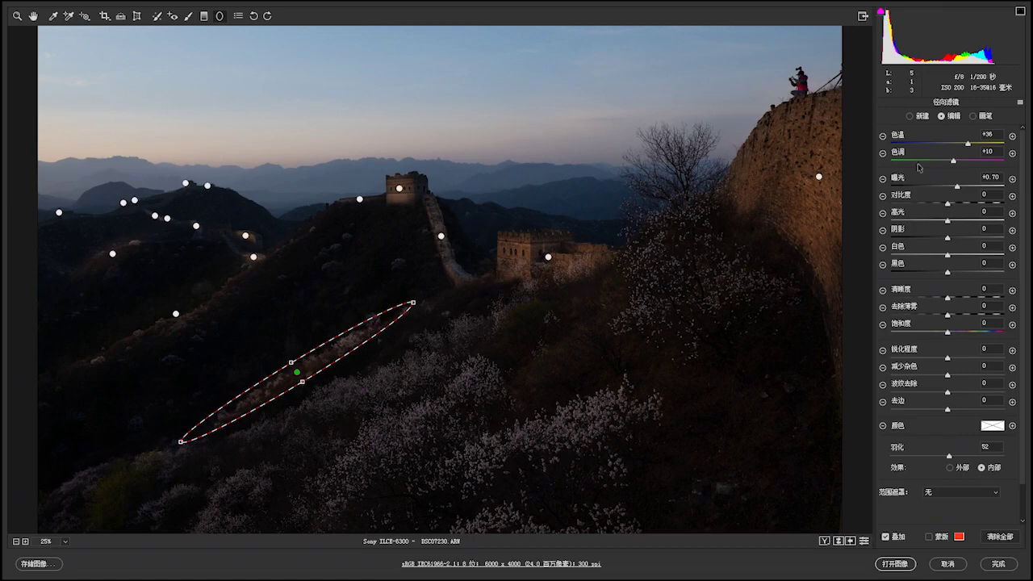
left_click(909, 116)
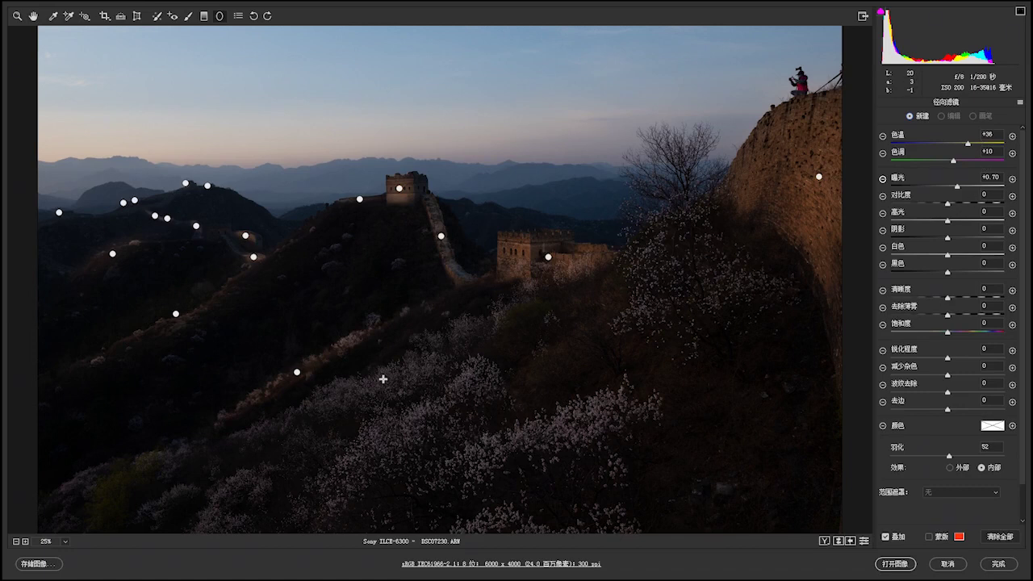
left_click_drag(383, 379, 456, 422)
left_click_drag(281, 380, 234, 426)
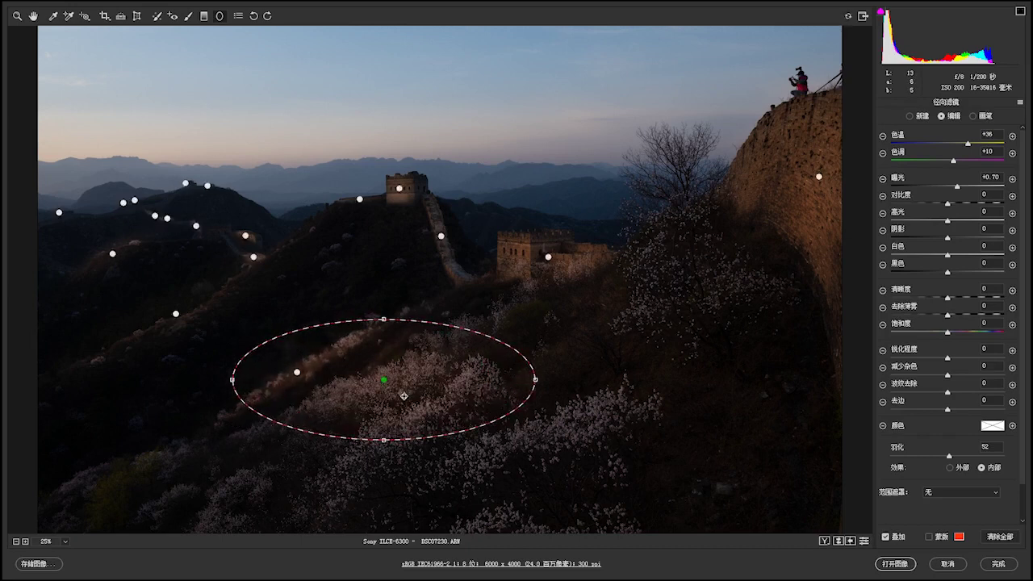
left_click_drag(403, 395, 474, 417)
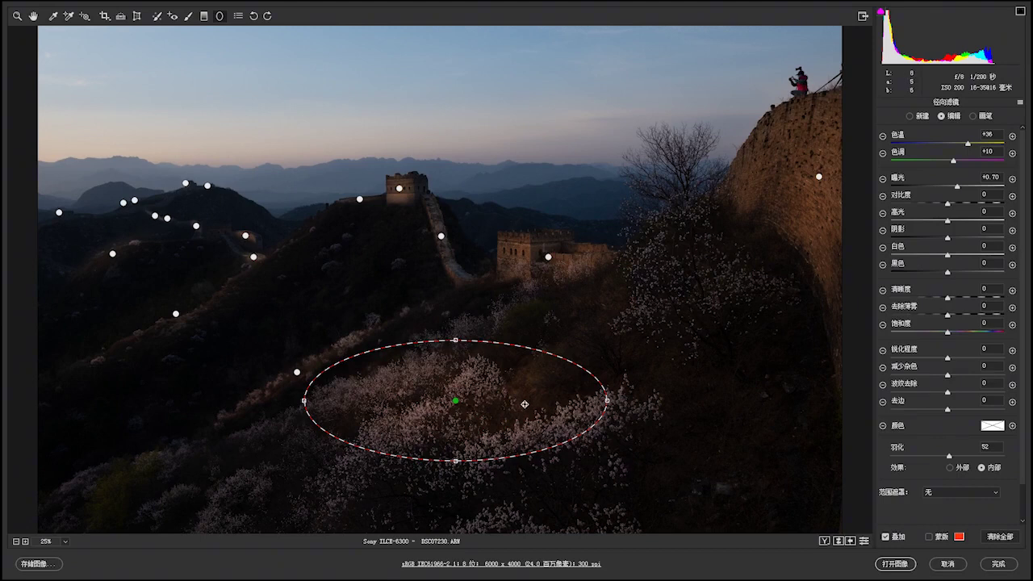
right_click(455, 401)
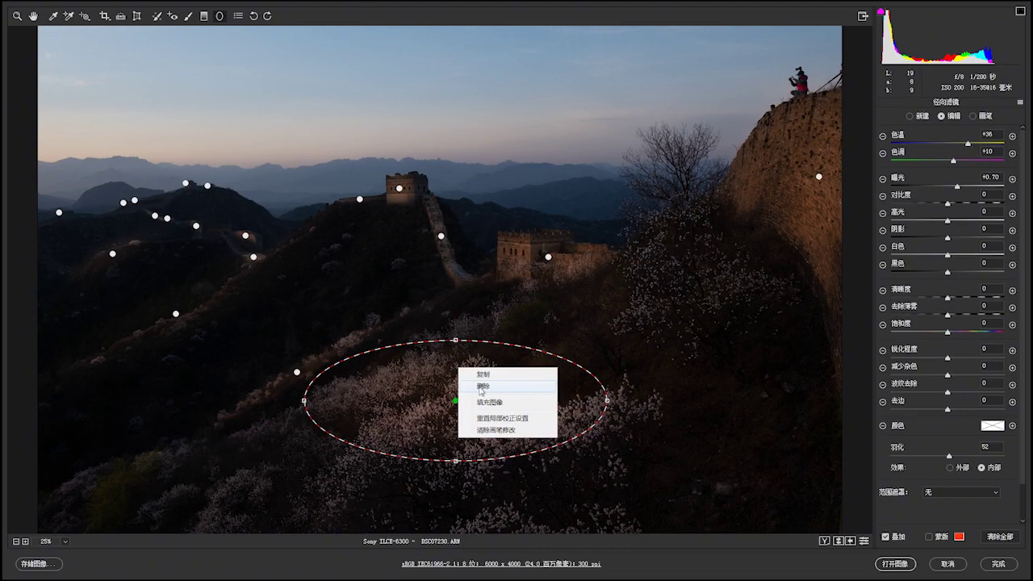
left_click(481, 388)
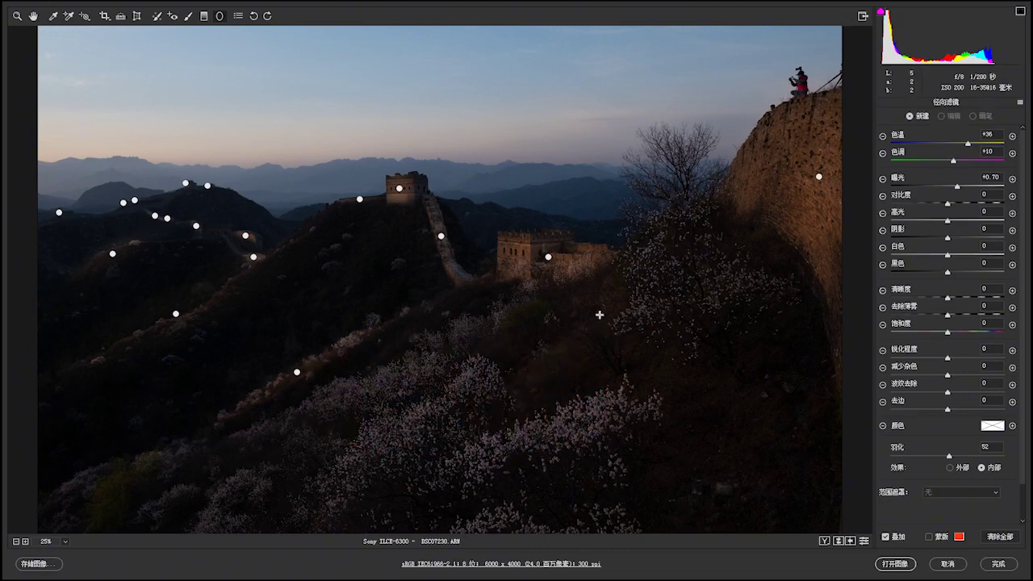
Reset the Adjustment Brush's local correction settings, and brush over the blossoms on the foreground slope with size 3, feather 100, flow 1 and density 60.
left_click(189, 16)
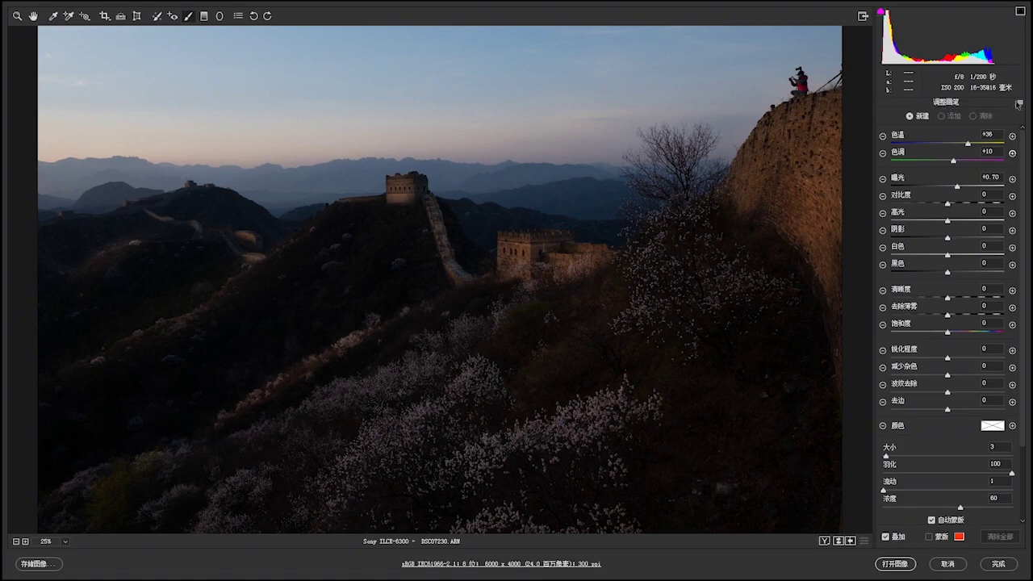
left_click(1021, 103)
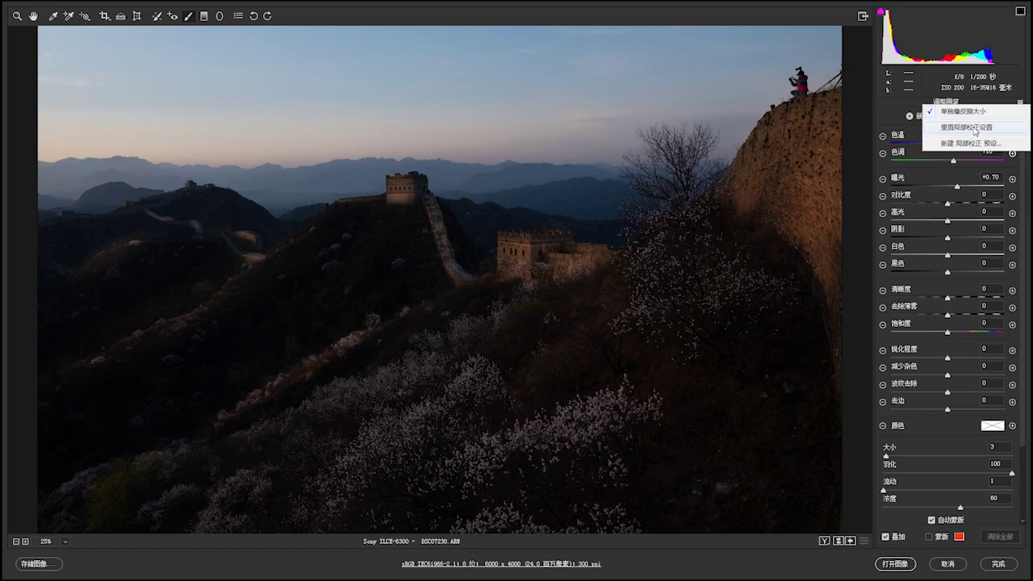
left_click(974, 129)
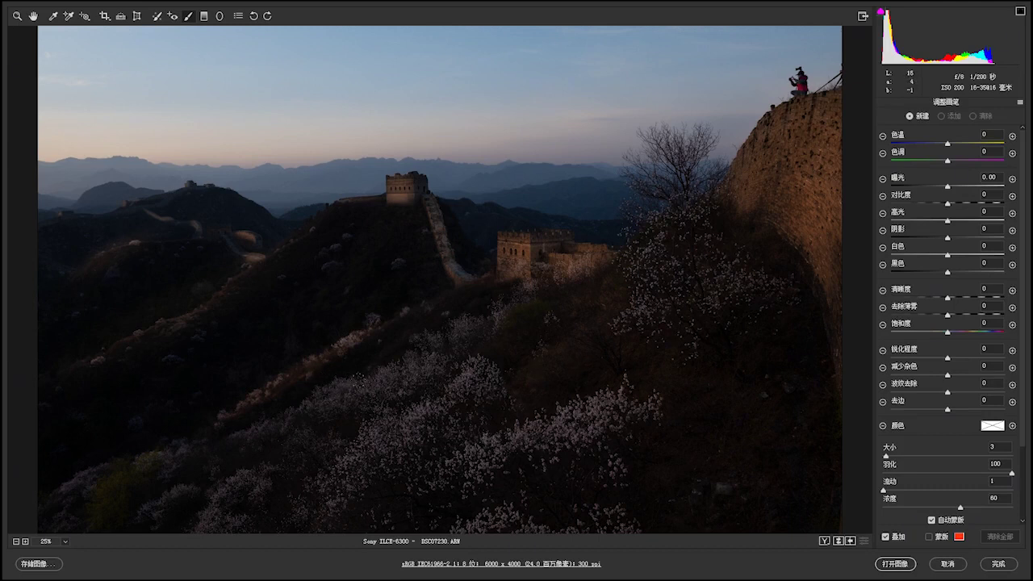
left_click(319, 395)
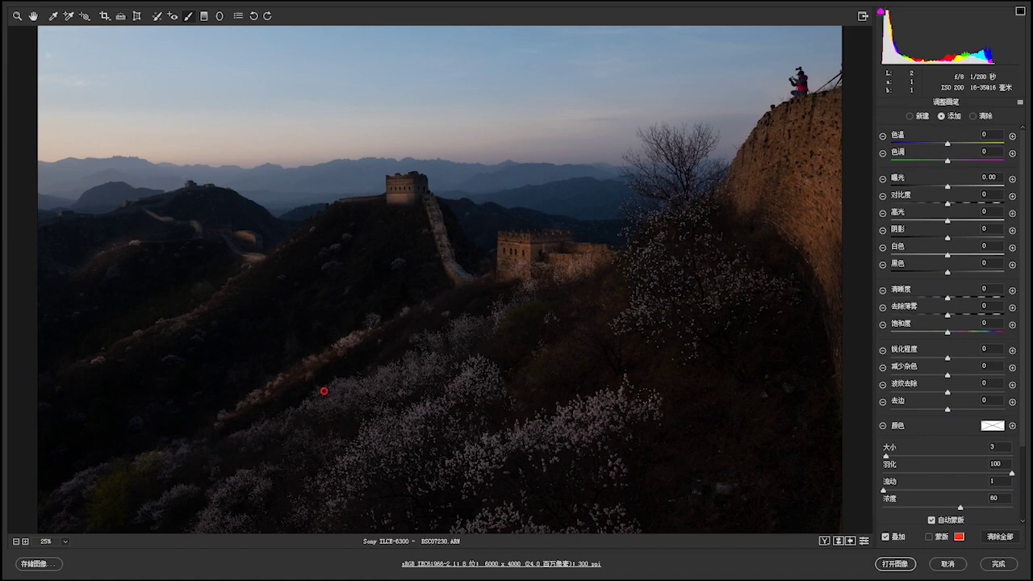
Set the blossom brush adjustment to exposure +2.75, tint +48 and temperature +41.
left_click(949, 187)
left_click_drag(948, 187, 970, 187)
mouse_move(968, 187)
left_mouse_down()
mouse_move(1016, 183)
mouse_move(986, 194)
left_mouse_up()
left_click_drag(947, 163, 975, 163)
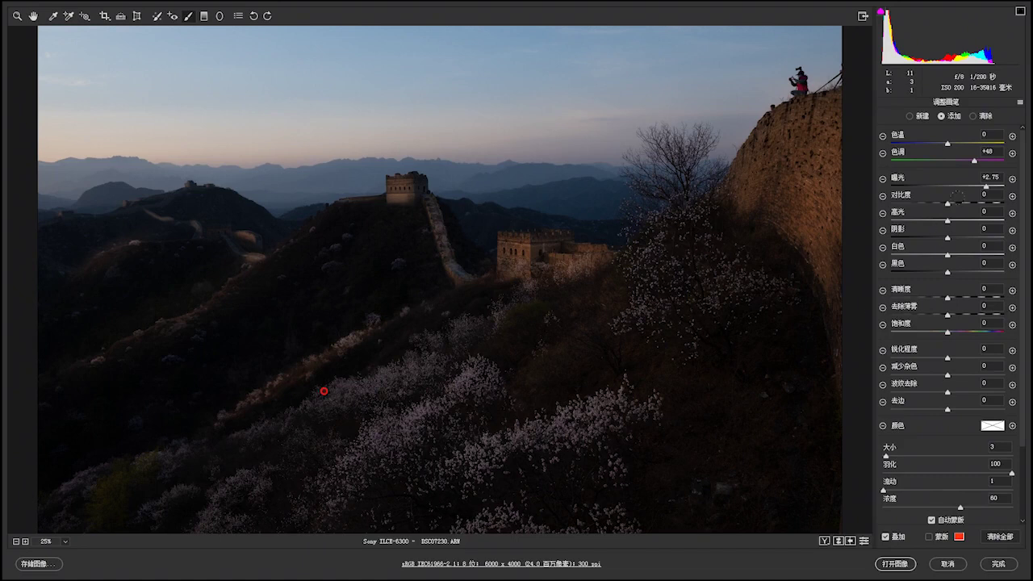
left_click(948, 145)
left_click_drag(948, 144, 971, 144)
Delete the blossom brush adjustment, and undo the deletion.
left_click(324, 391)
key("Delete")
key("ctrl+z")
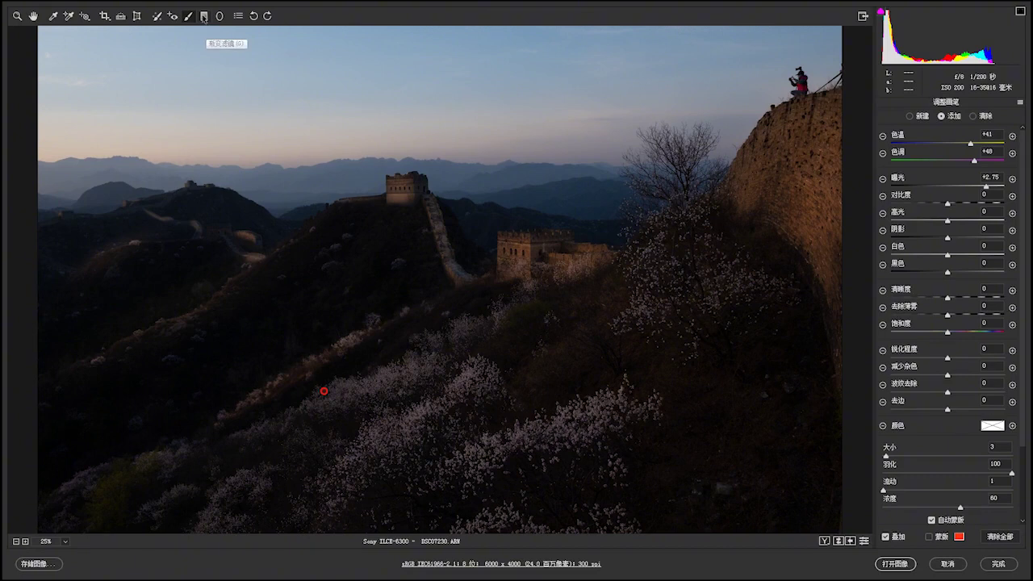
Reset the Graduated Filter's local correction settings, then add a vertical gradient from the sky's upper edge to the horizon with exposure -0.55.
left_click(204, 16)
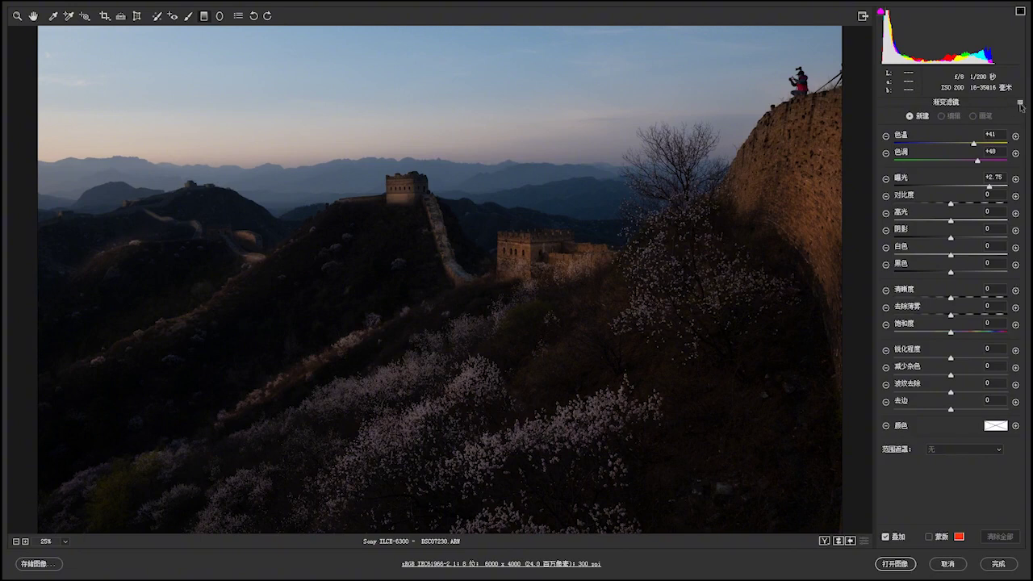
left_click(1020, 105)
left_click(996, 128)
left_click(217, 17)
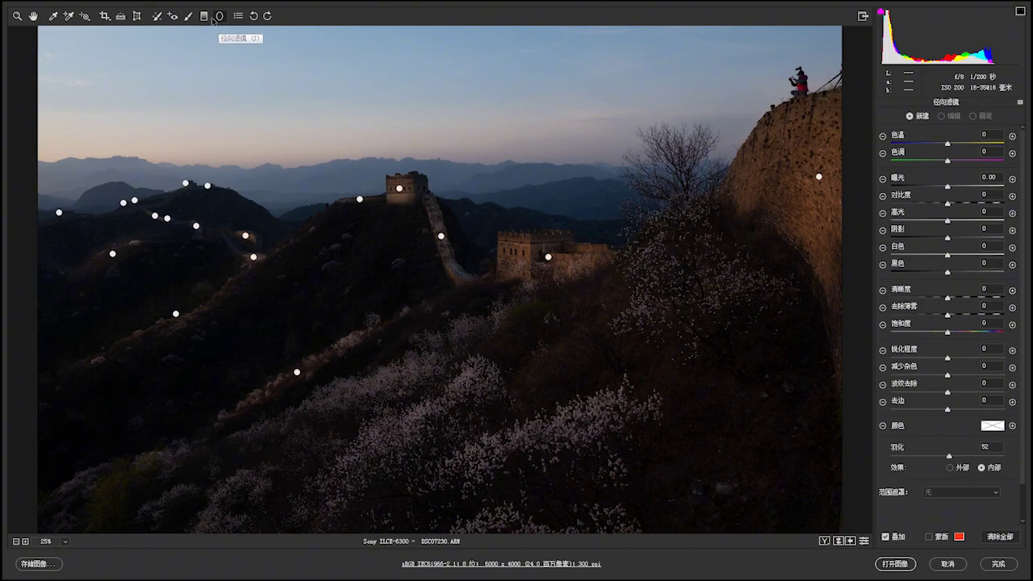
left_click(203, 17)
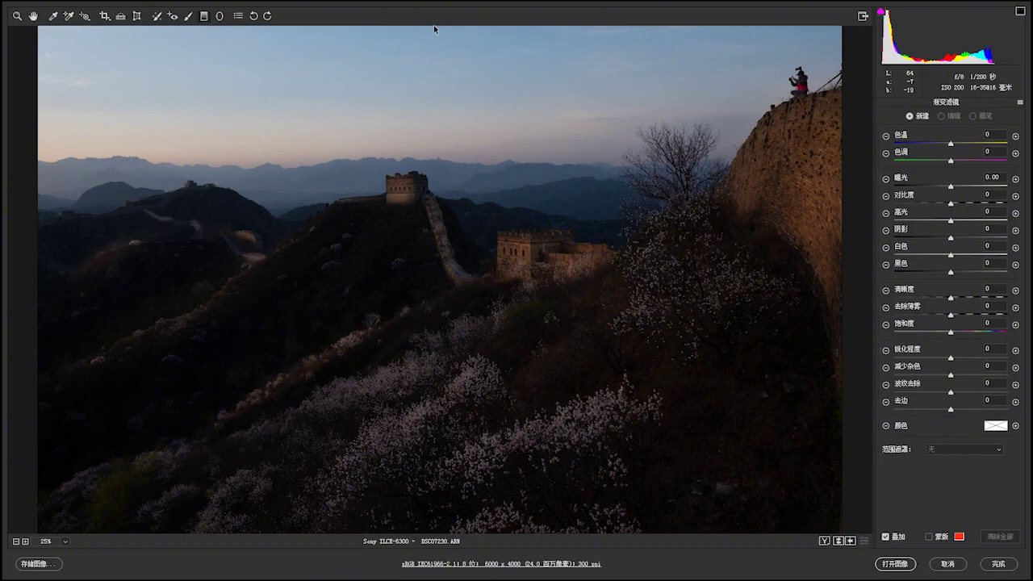
left_click_drag(434, 30, 434, 175)
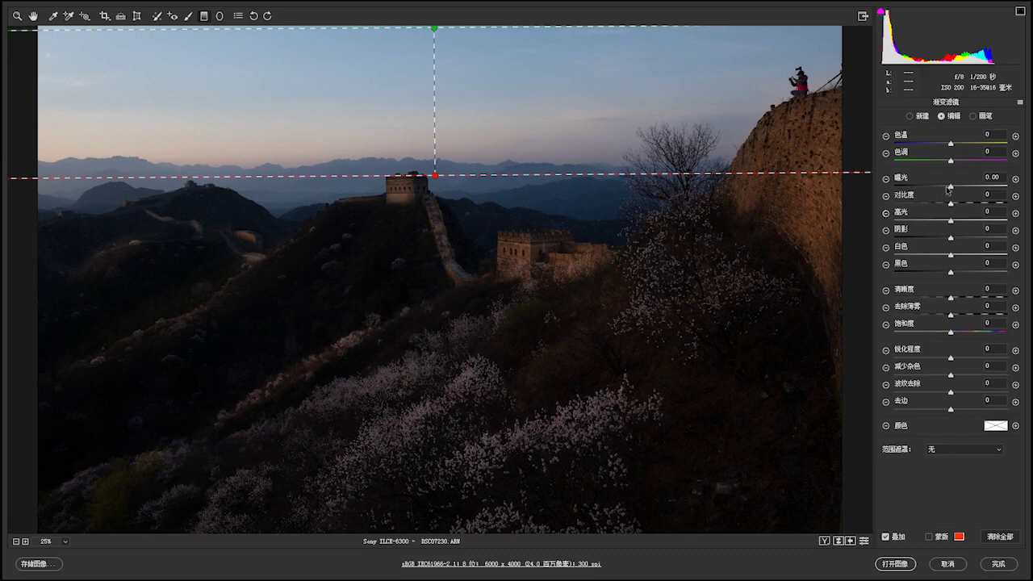
left_click_drag(951, 189, 946, 189)
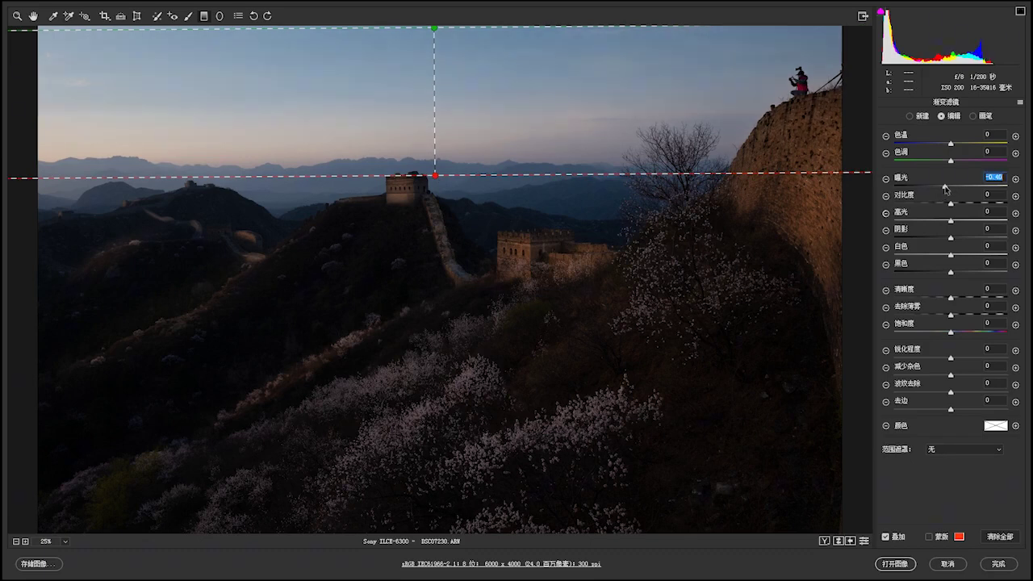
left_click_drag(946, 189, 944, 189)
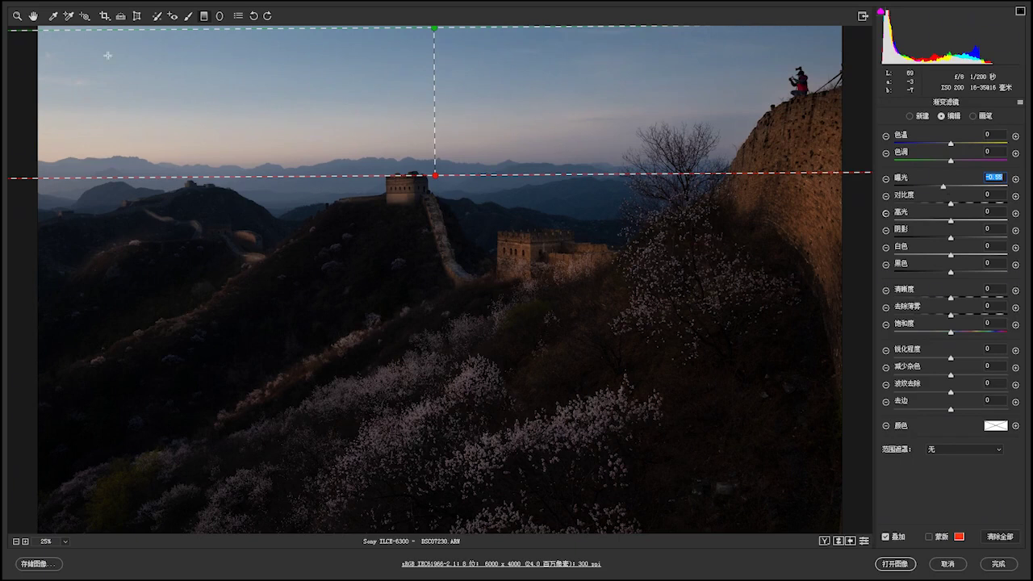
Set the global dehaze to +18, clarity to +6 and vibrance to +54, and the blue primary saturation to +26 in Calibration.
left_click(85, 17)
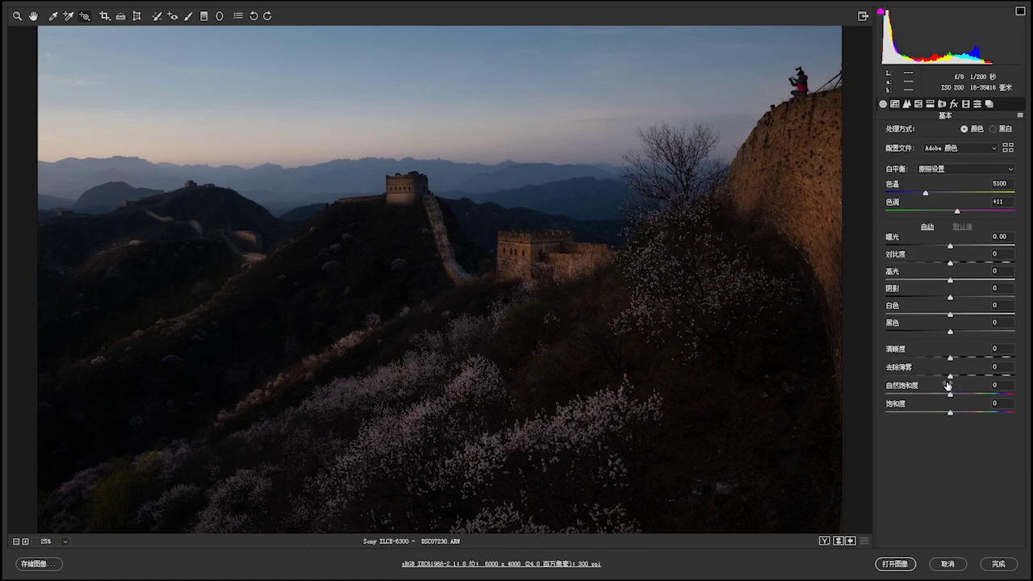
mouse_move(950, 376)
left_mouse_down()
mouse_move(970, 379)
mouse_move(955, 363)
left_mouse_up()
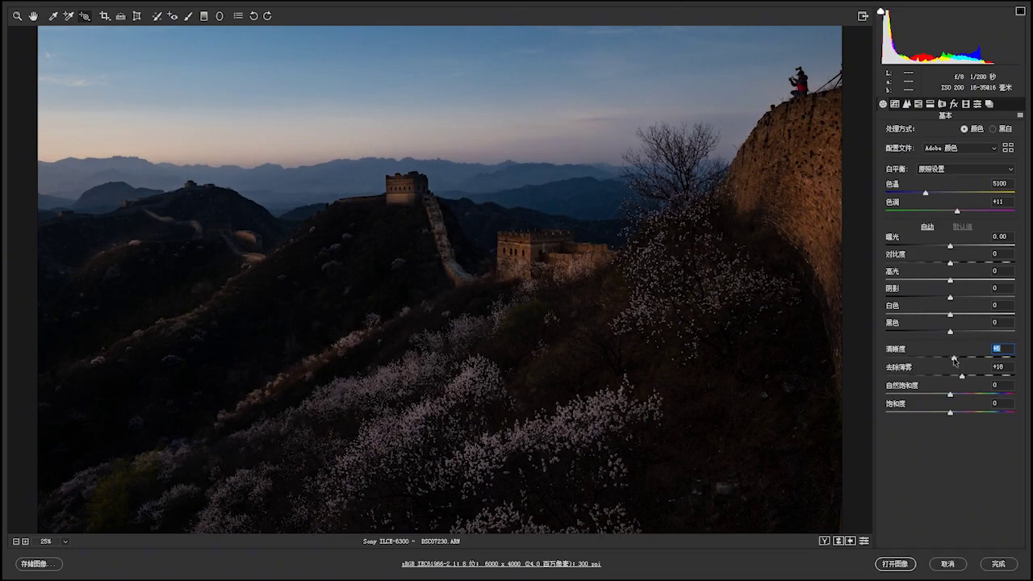
left_click_drag(951, 397, 989, 395)
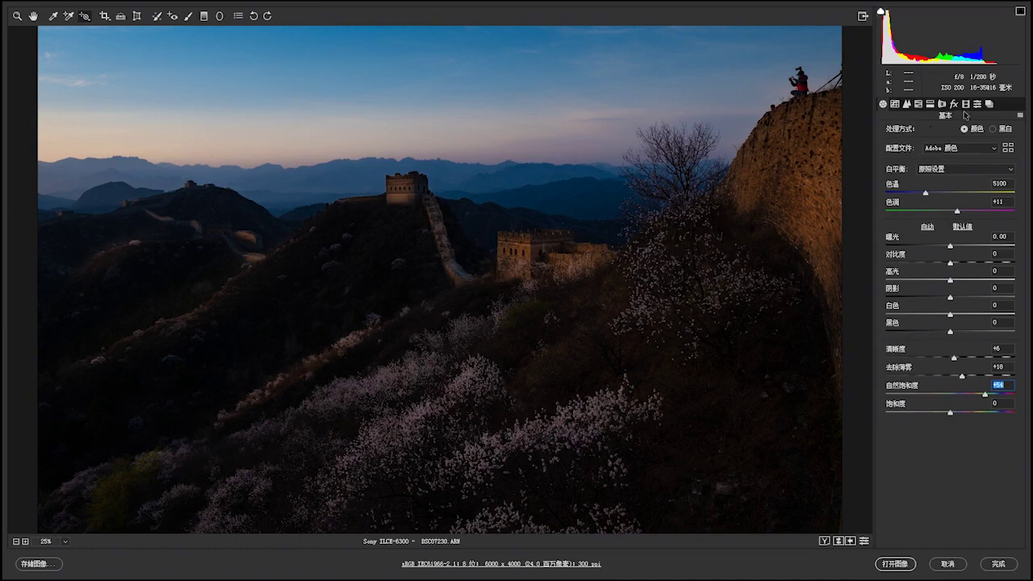
left_click(965, 106)
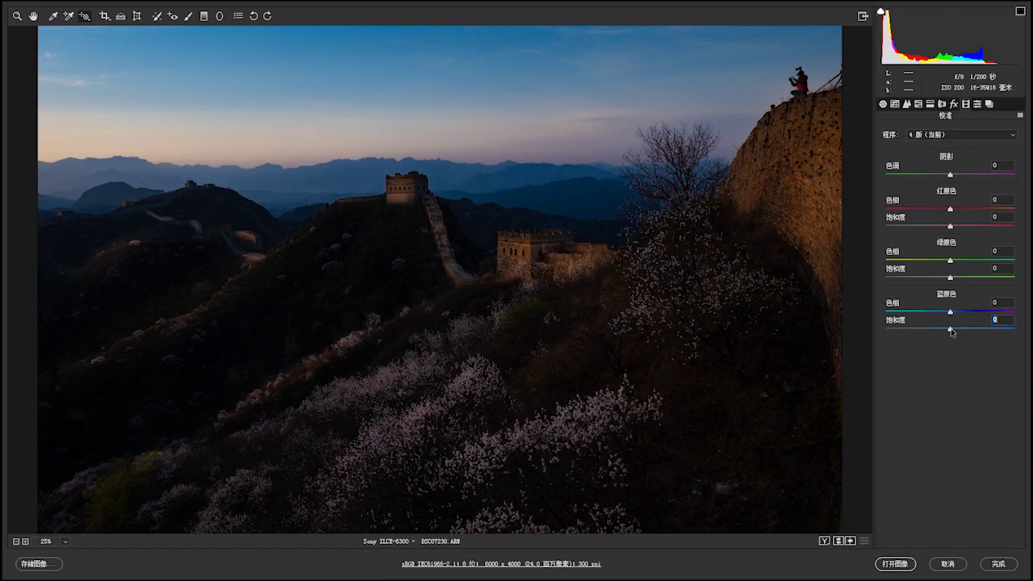
mouse_move(952, 331)
left_mouse_down()
mouse_move(987, 332)
mouse_move(968, 339)
left_mouse_up()
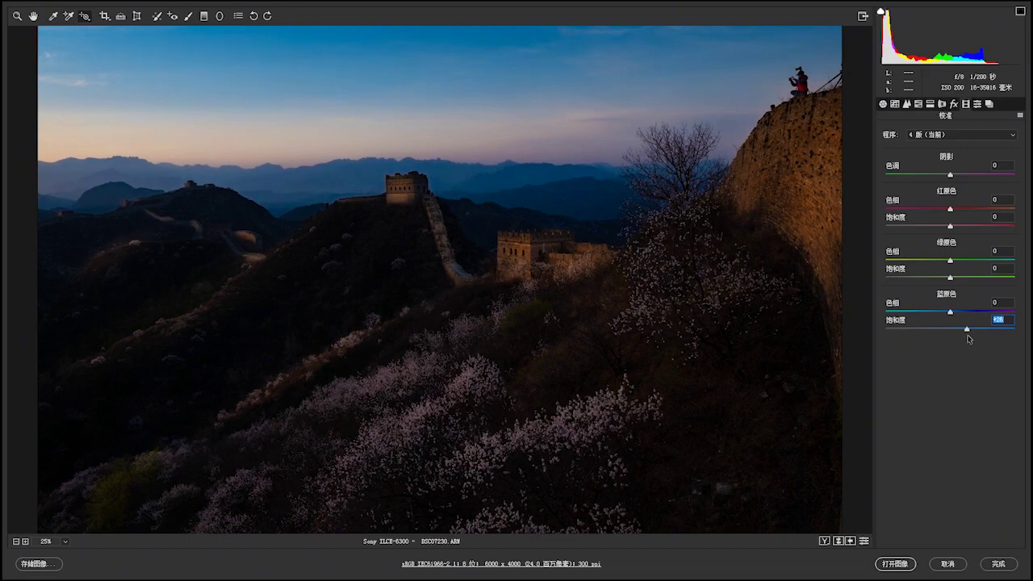
Set the global highlights to -72 and the whites to +57.
left_click(882, 104)
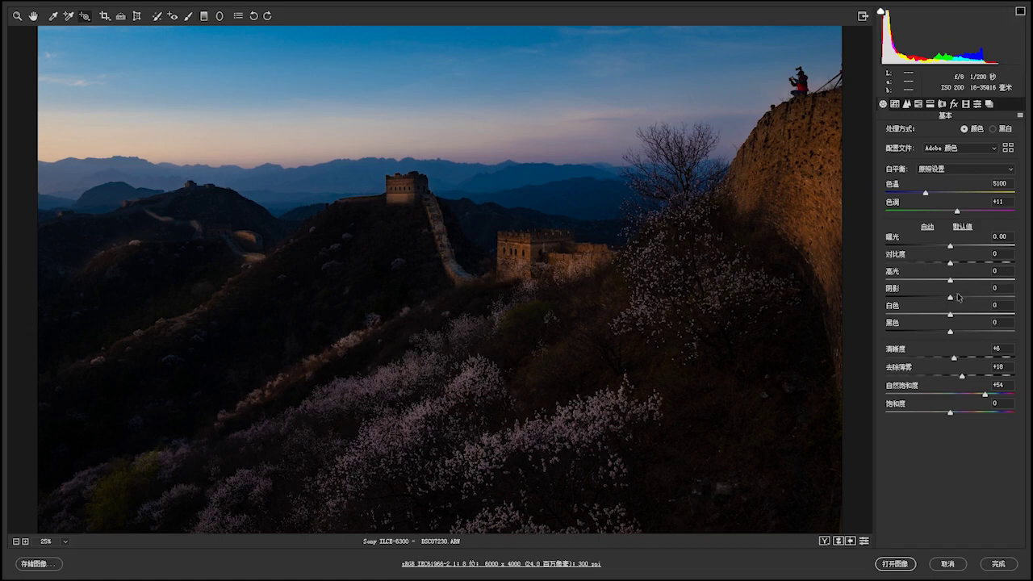
left_click_drag(950, 282, 911, 287)
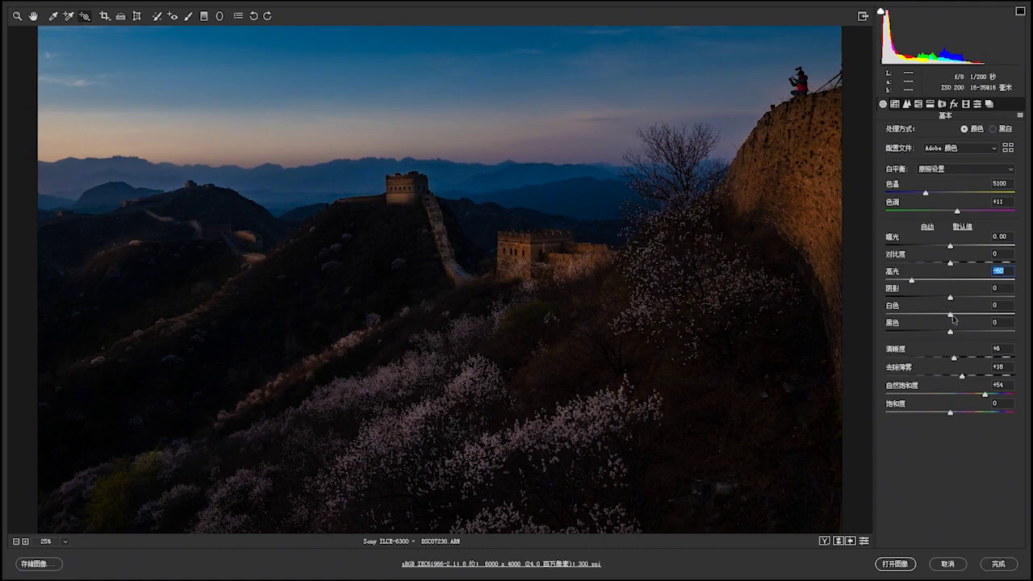
left_click_drag(951, 318, 992, 319)
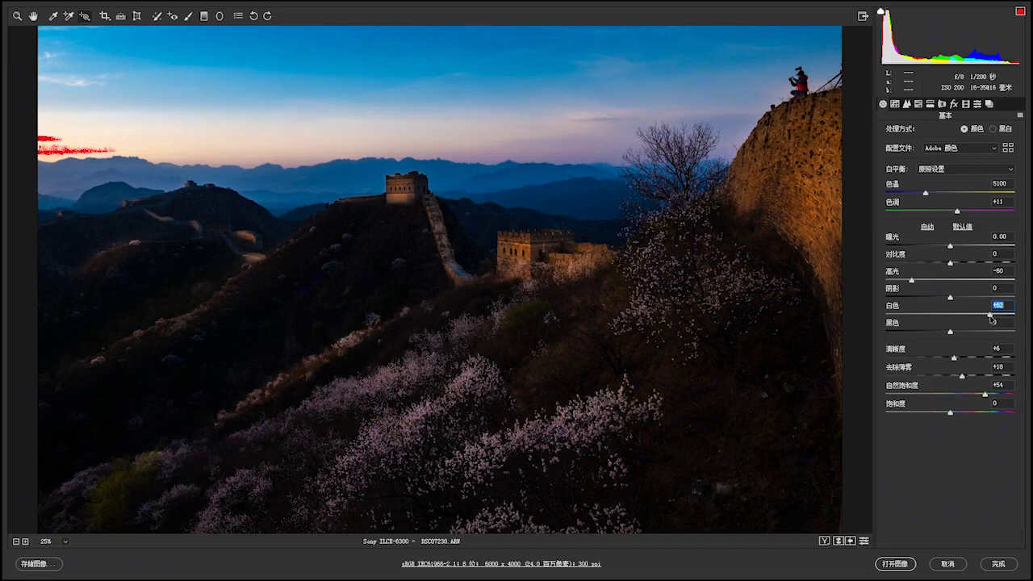
left_click_drag(992, 320, 992, 320)
left_click_drag(913, 282, 904, 282)
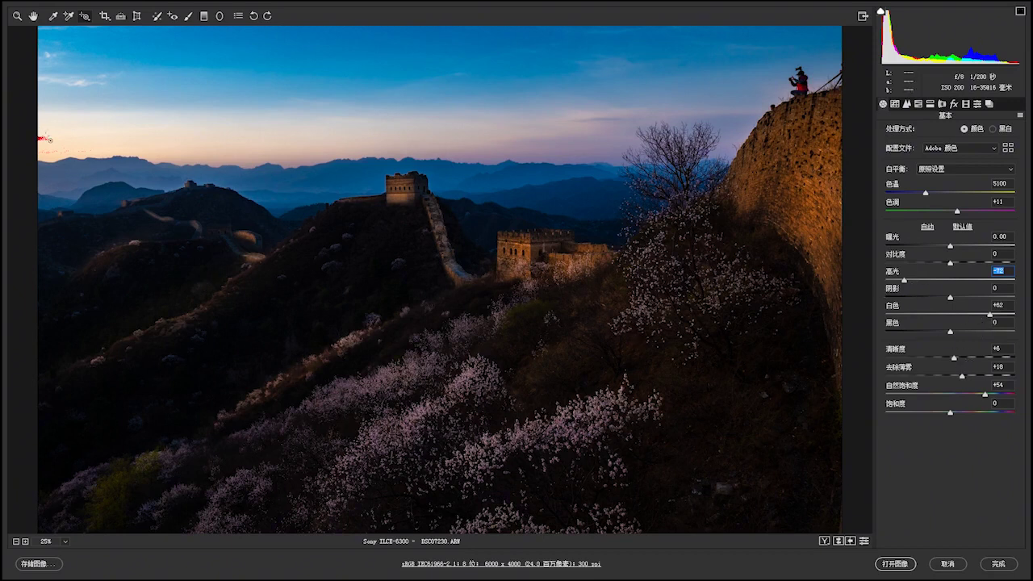
left_click(991, 317)
left_click_drag(991, 317, 987, 317)
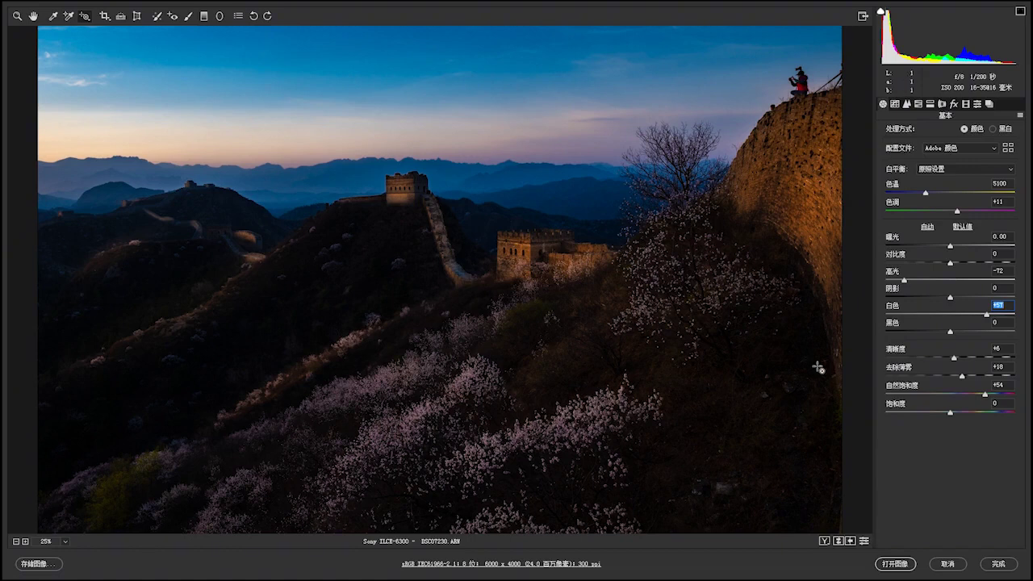
Enable chromatic aberration removal and lens profile correction, open the photo in Photoshop, and dismiss the pop-up notifications.
left_click(902, 565)
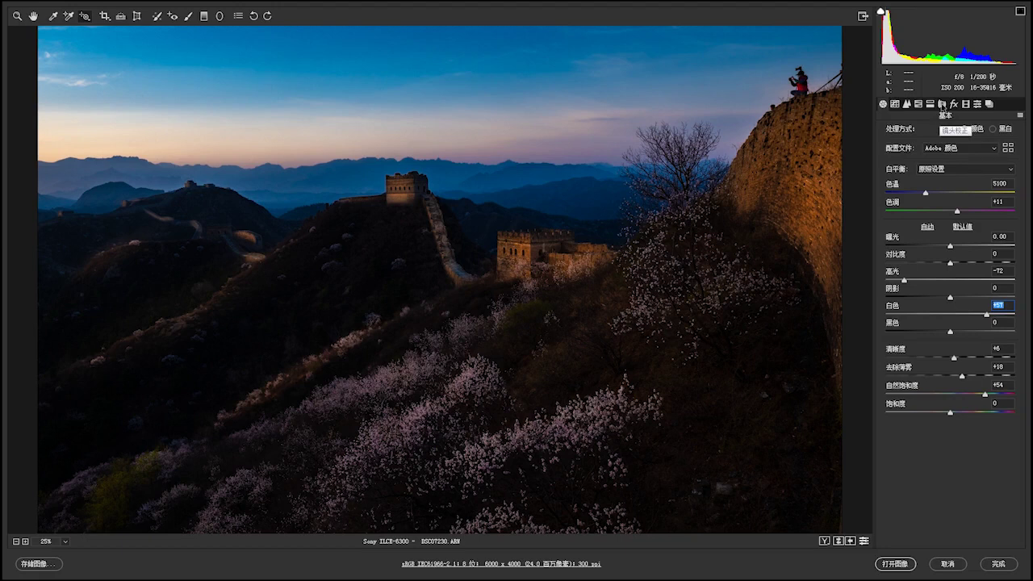
left_click(941, 105)
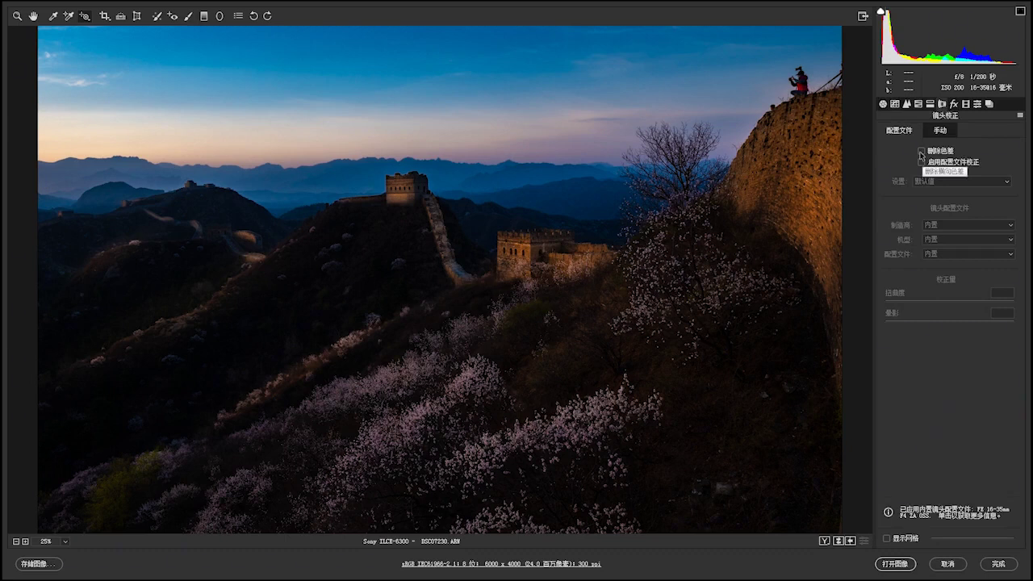
left_click(921, 151)
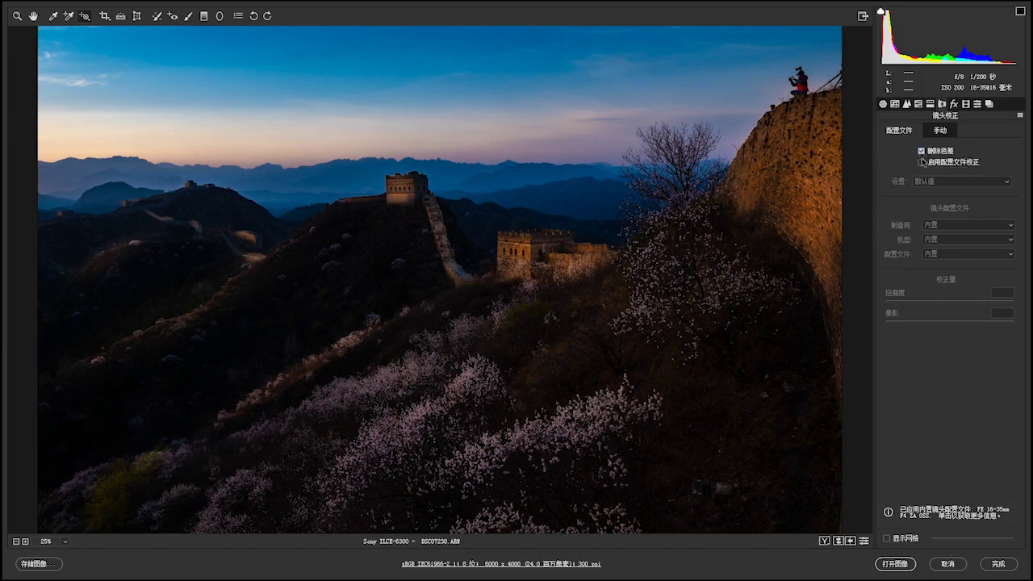
left_click(921, 163)
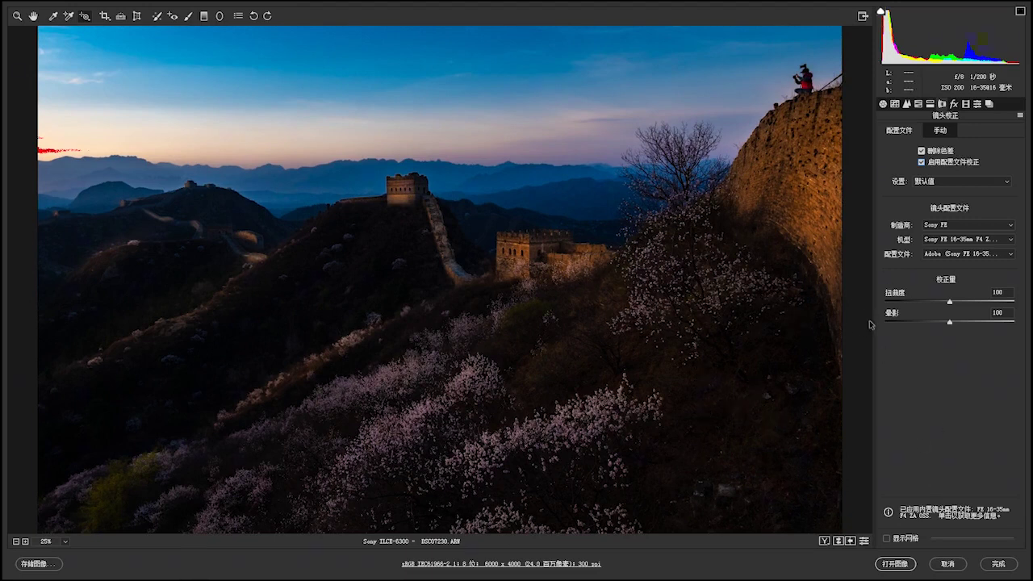
left_click(895, 564)
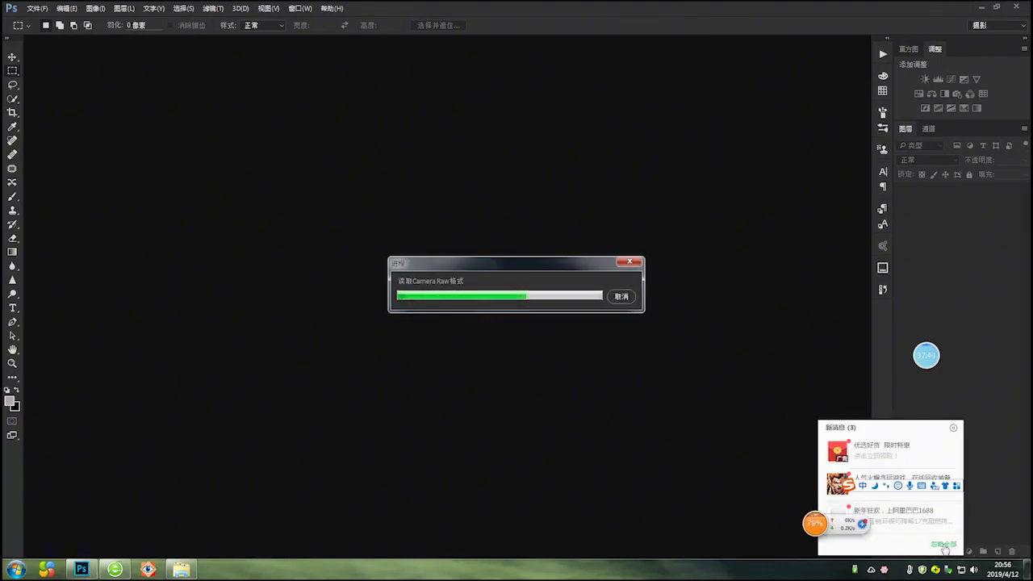
left_click(944, 547)
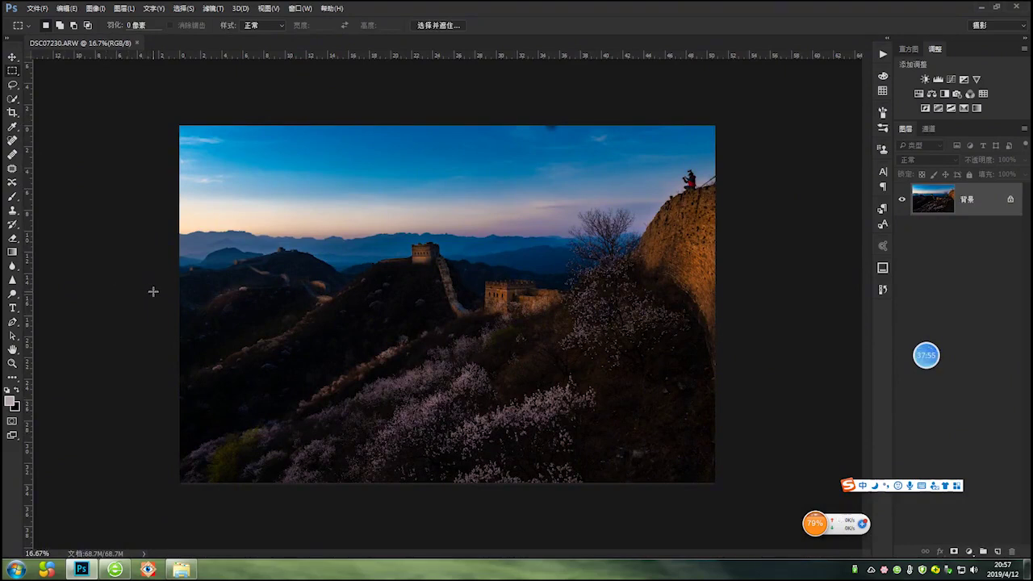
Patch the dark spot at the sky's upper edge with clean sky, and deselect.
scroll(153, 291, "up", 2)
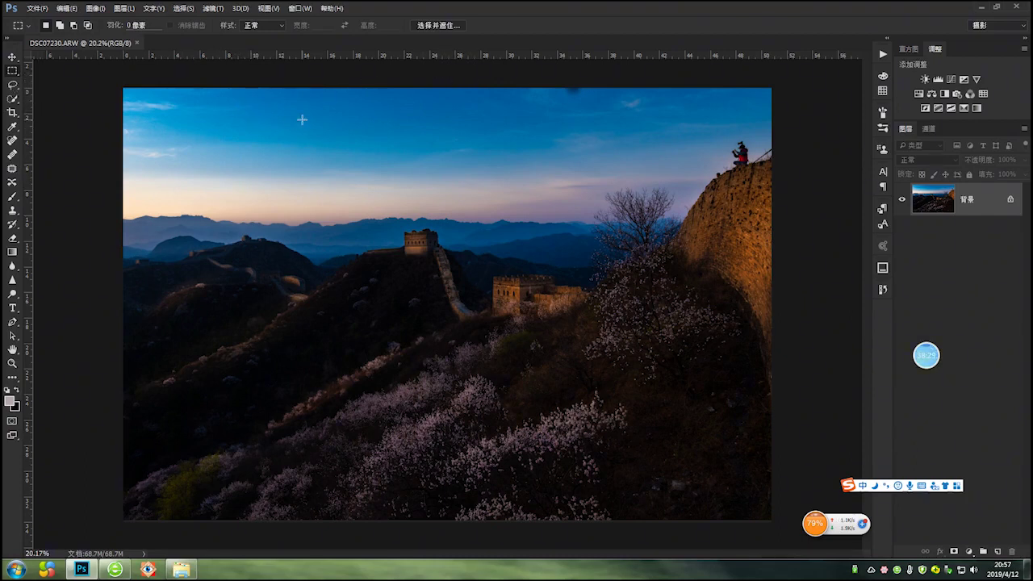
left_click(13, 170)
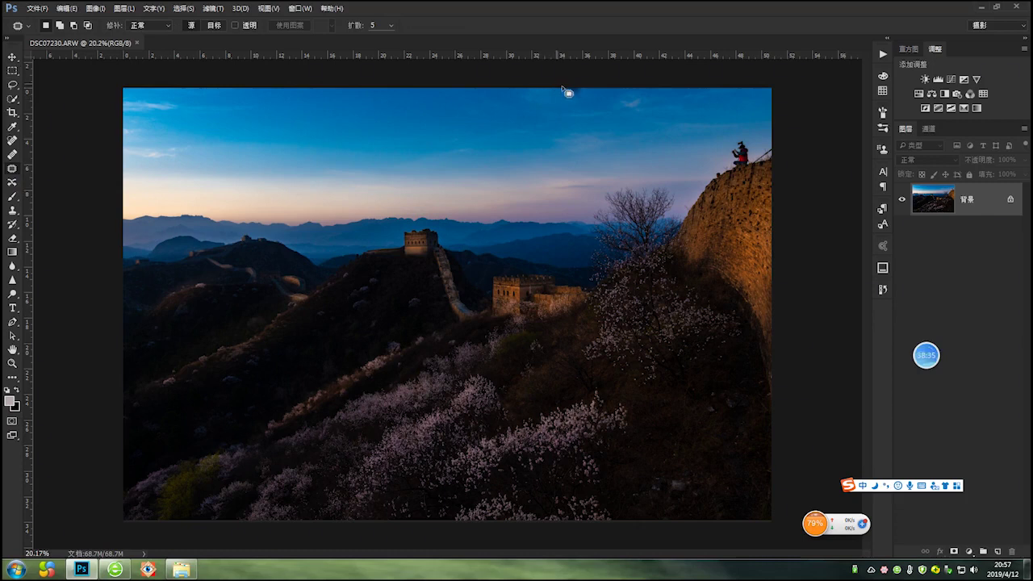
mouse_move(560, 90)
left_mouse_down()
mouse_move(585, 99)
mouse_move(585, 82)
mouse_move(562, 97)
left_mouse_up()
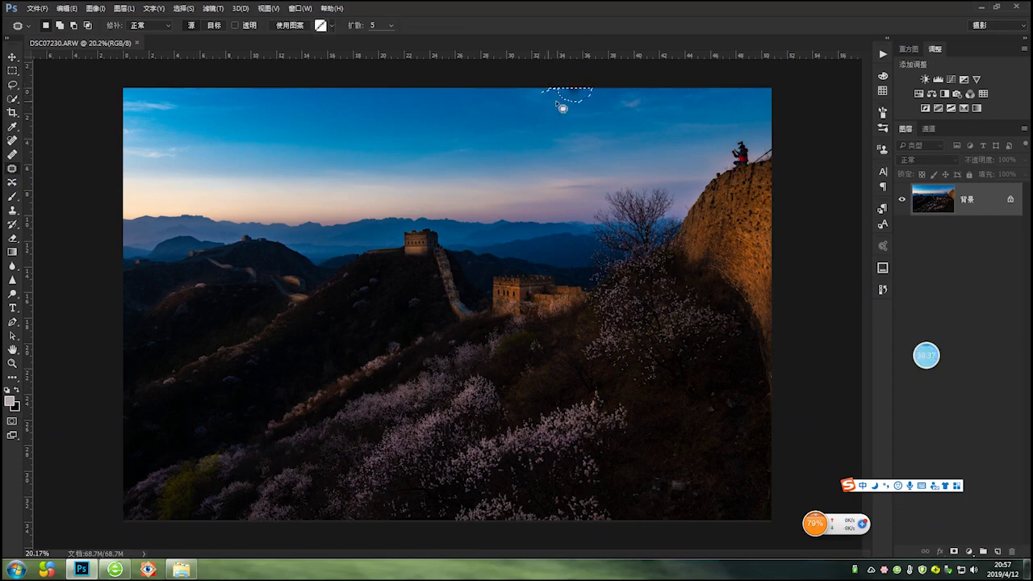
key("ctrl+d")
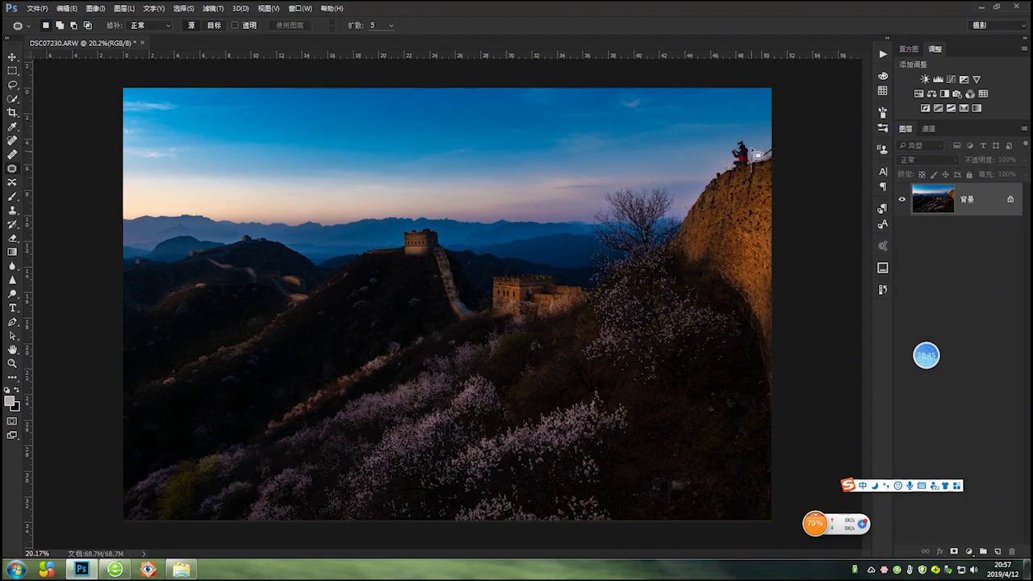
Patch out the photographer and tripod on top of the wall with neighbouring sky, and deselect.
mouse_move(737, 149)
left_mouse_down()
mouse_move(749, 185)
mouse_move(759, 177)
mouse_move(727, 173)
mouse_move(742, 152)
mouse_move(751, 168)
mouse_move(777, 161)
mouse_move(773, 149)
mouse_move(742, 143)
mouse_move(741, 162)
mouse_move(741, 134)
left_mouse_up()
key("ctrl+d")
key("ctrl+d")
Brush over the leftover marks in the sky along the wall's upper edge with the Spot Healing Brush.
scroll(751, 224, "up", 1)
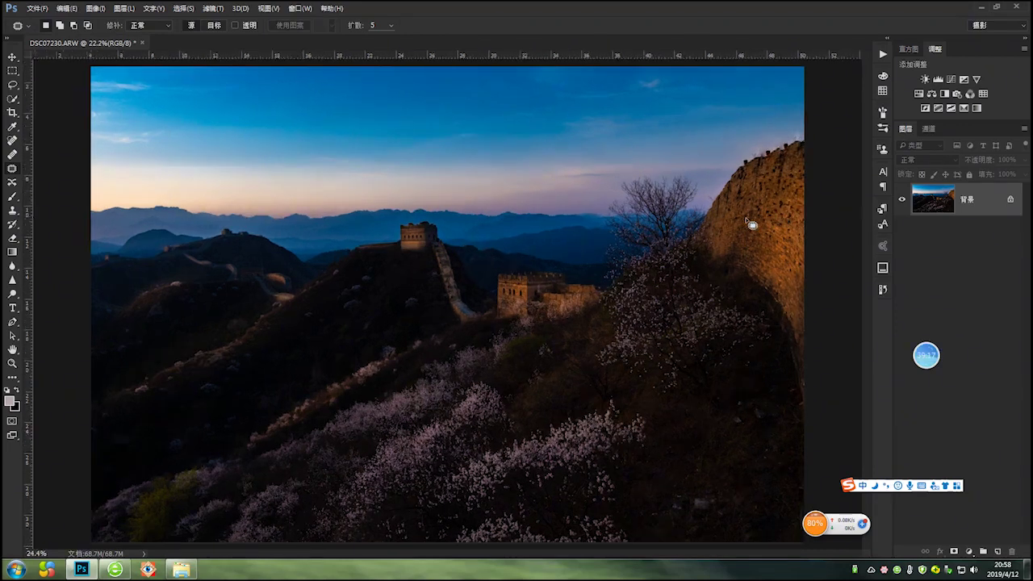
scroll(751, 225, "up", 2)
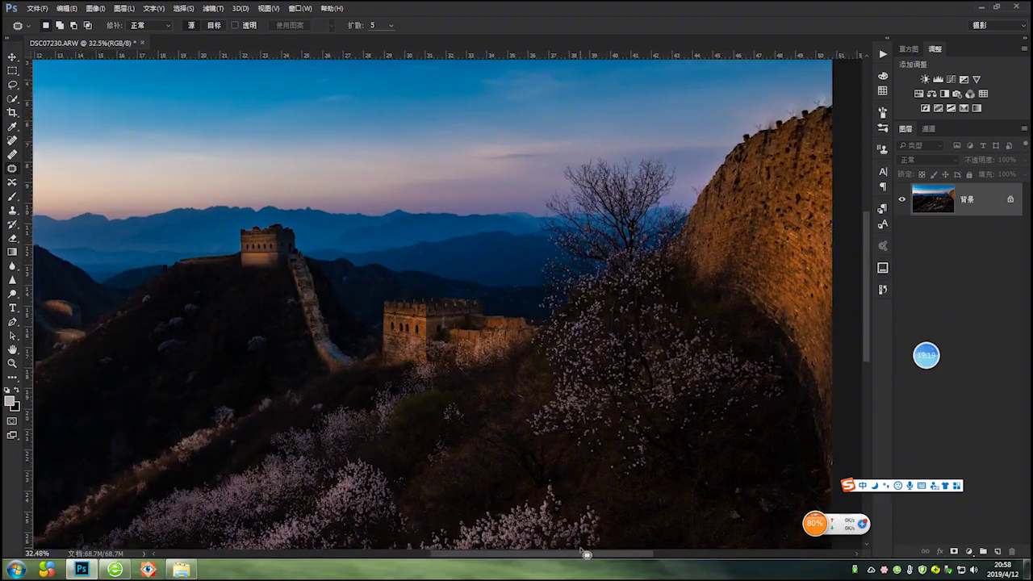
left_click_drag(579, 555, 643, 556)
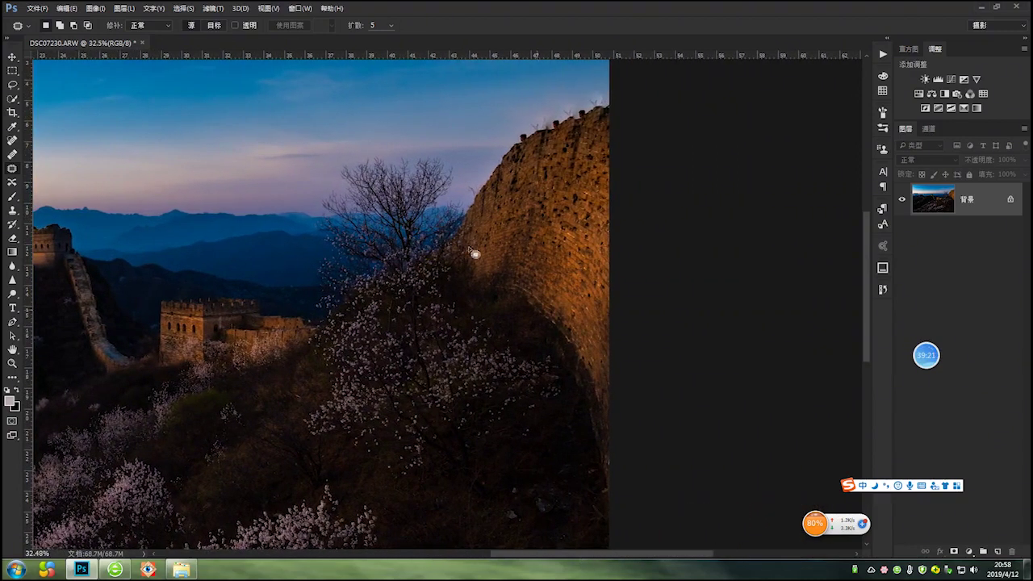
left_click(13, 140)
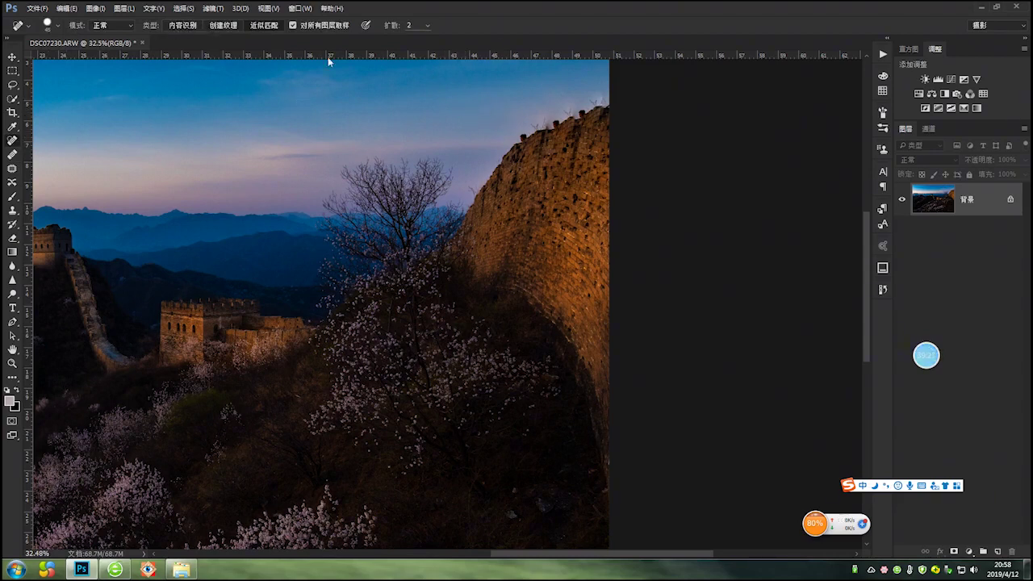
left_click_drag(531, 123, 545, 124)
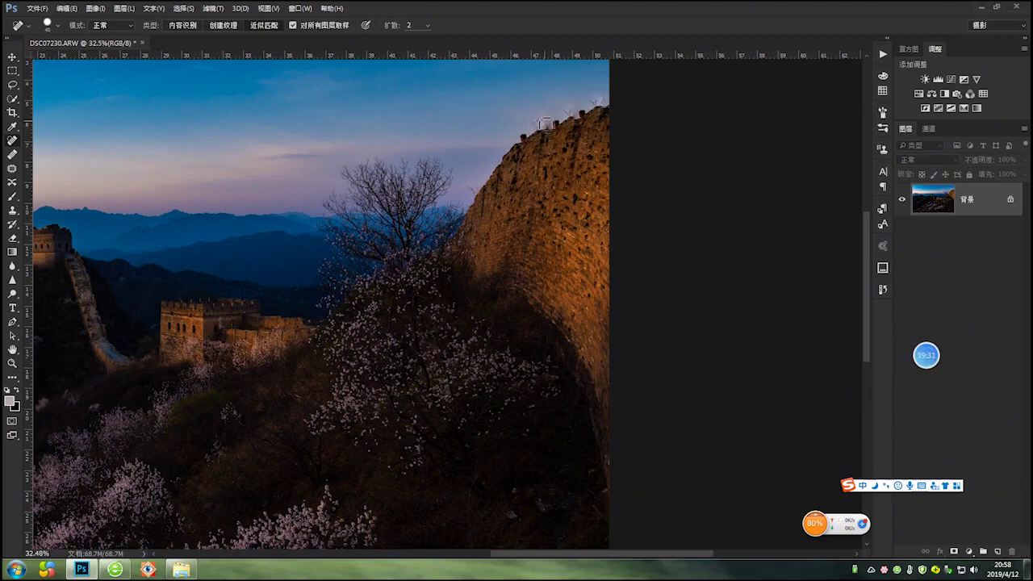
left_click_drag(528, 126, 592, 104)
Try to clone nearby sky over the plants and marks along the wall's upper edge with the Clone Stamp at 100% opacity.
left_click(13, 212)
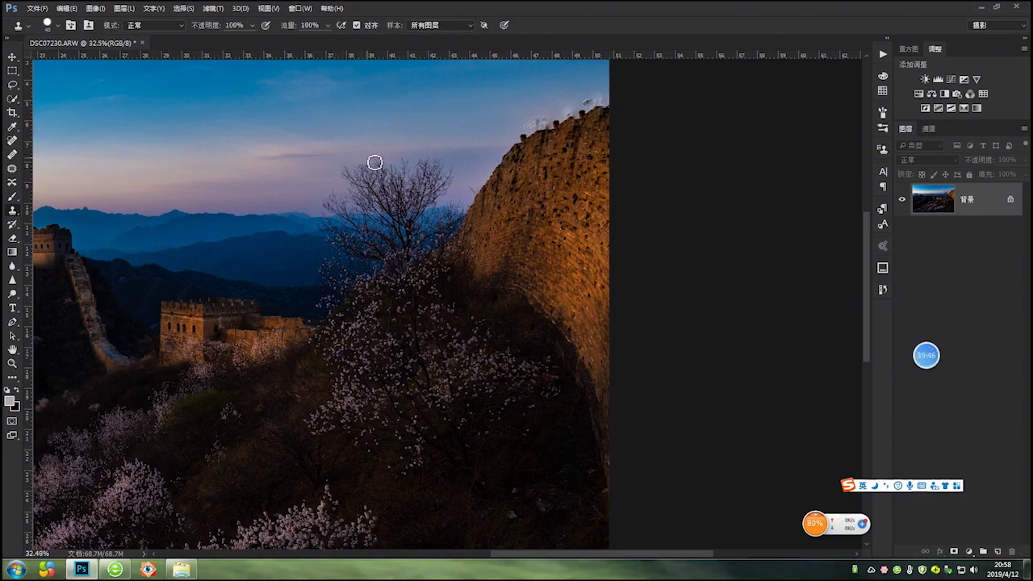
left_click(513, 120, "alt")
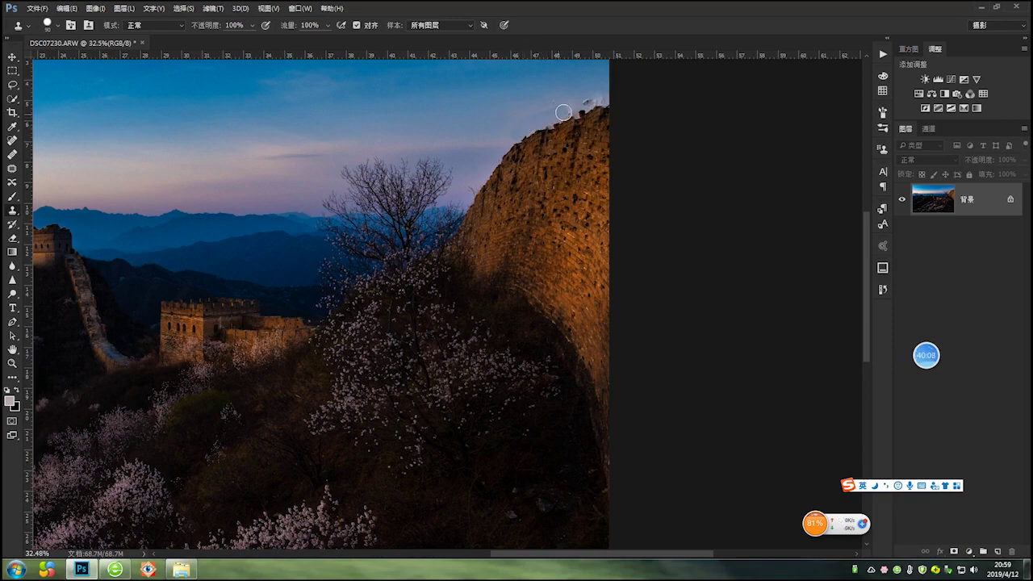
left_click_drag(564, 112, 598, 98)
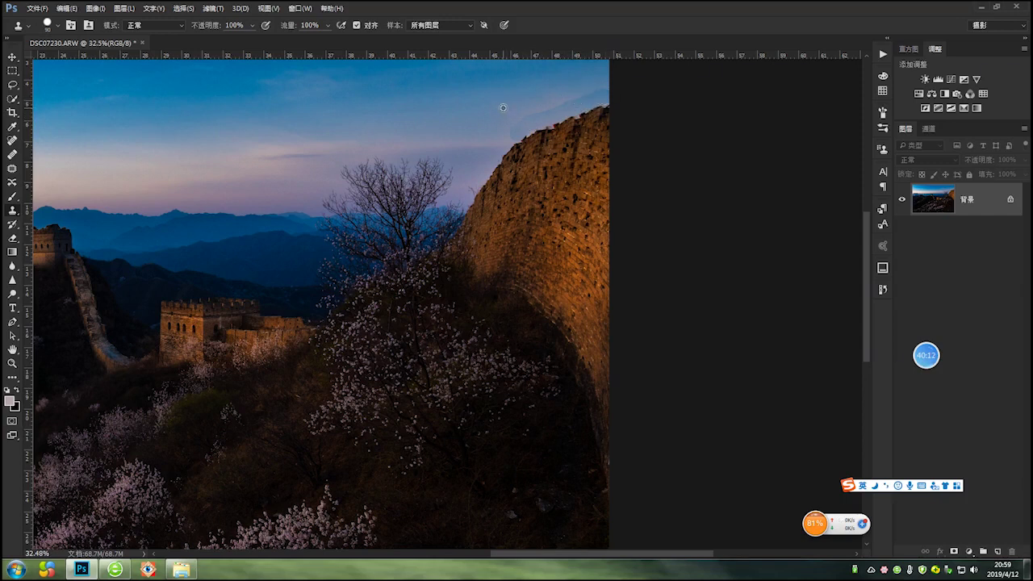
mouse_move(503, 107)
left_mouse_down()
mouse_move(512, 120)
mouse_move(607, 91)
left_mouse_up()
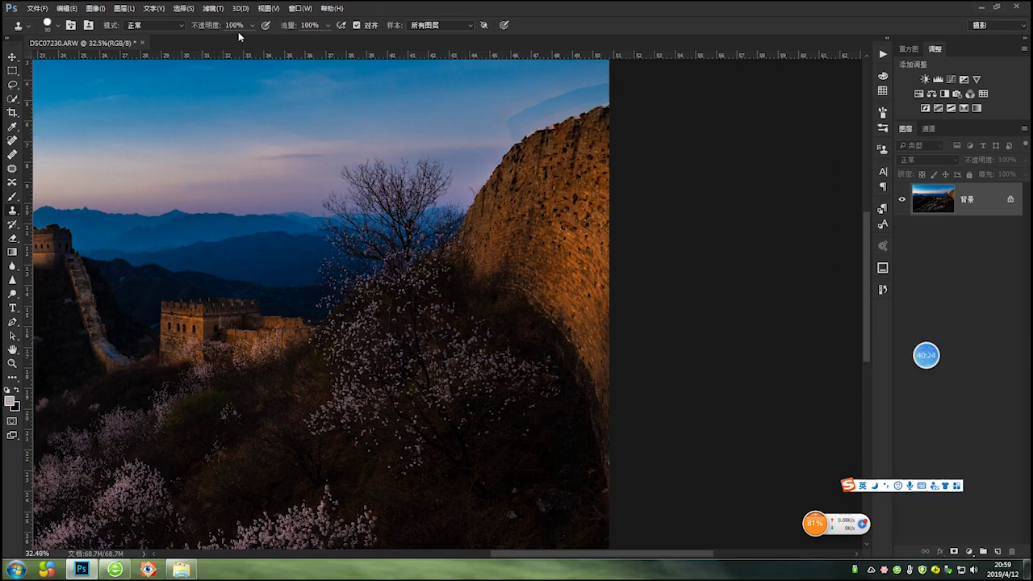
Revert the edit history to the deselect state before the Spot Healing Brush and Clone Stamp strokes.
left_click(884, 290)
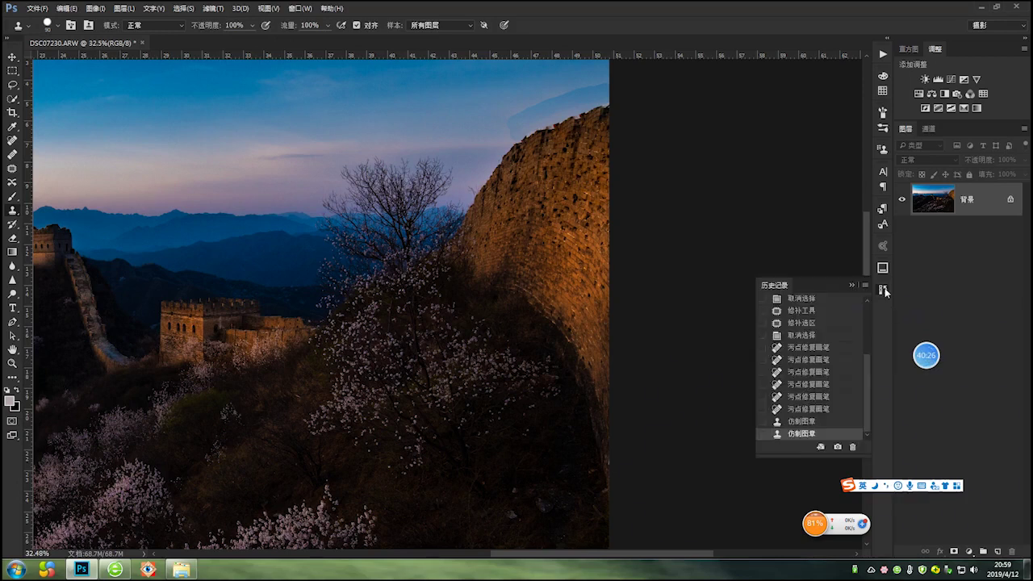
left_click(807, 409)
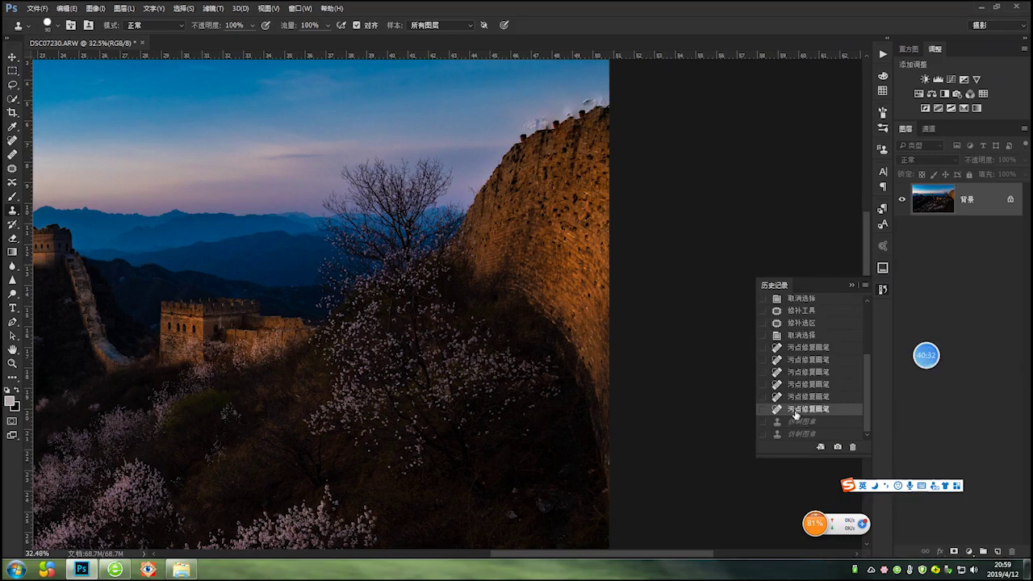
left_click(799, 335)
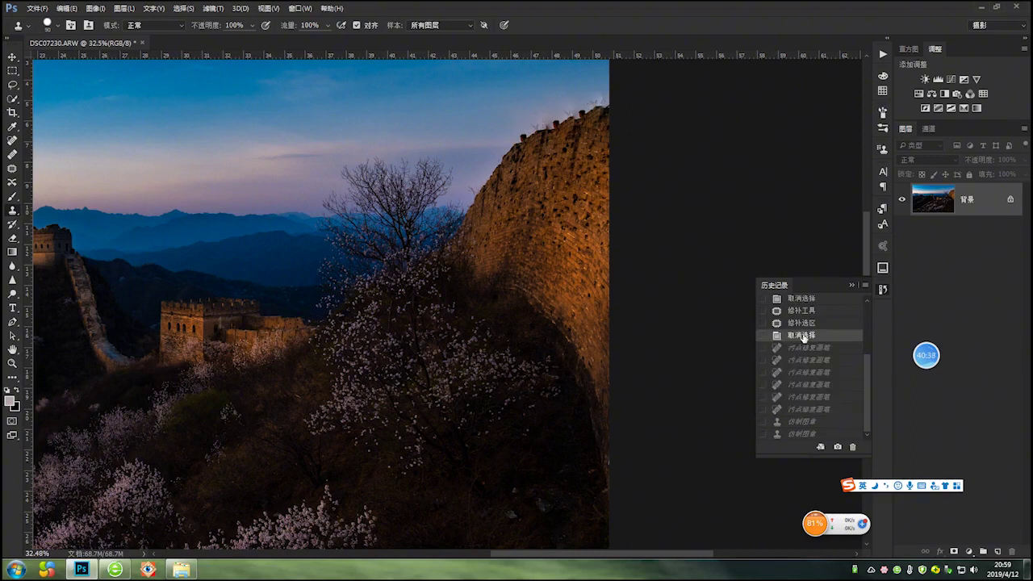
left_click(851, 286)
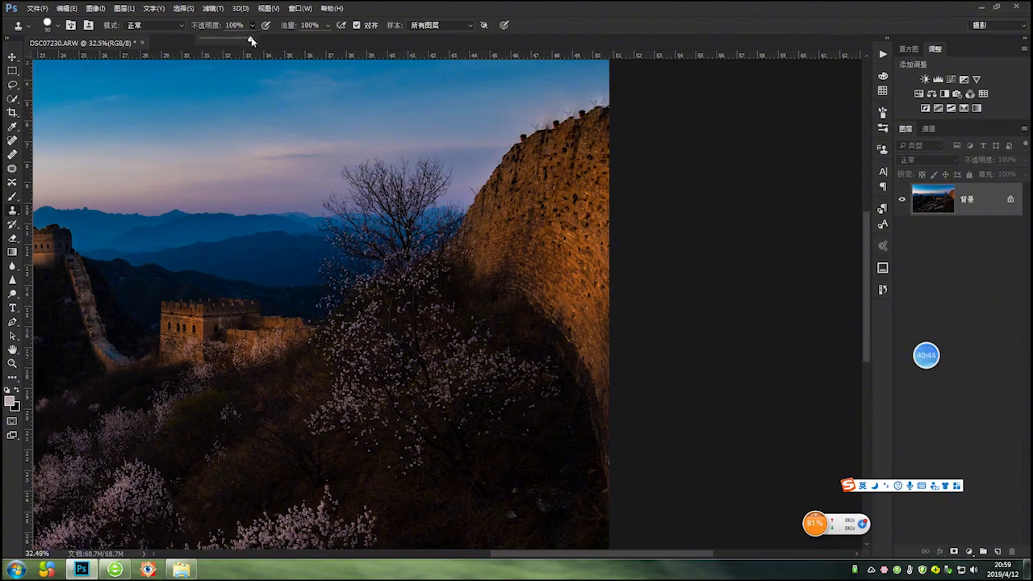
Set the Clone Stamp to 21% opacity and 51% flow, and clone clean sky over the bumps along the wall's upper edge.
left_click_drag(250, 39, 213, 42)
left_click(328, 25)
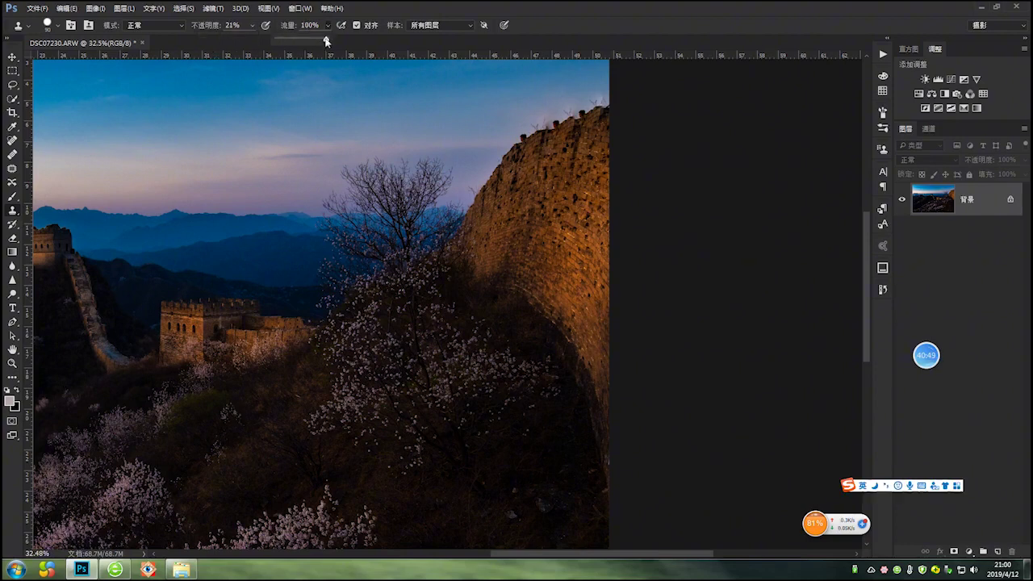
left_click_drag(326, 39, 306, 42)
left_click(515, 115, "alt")
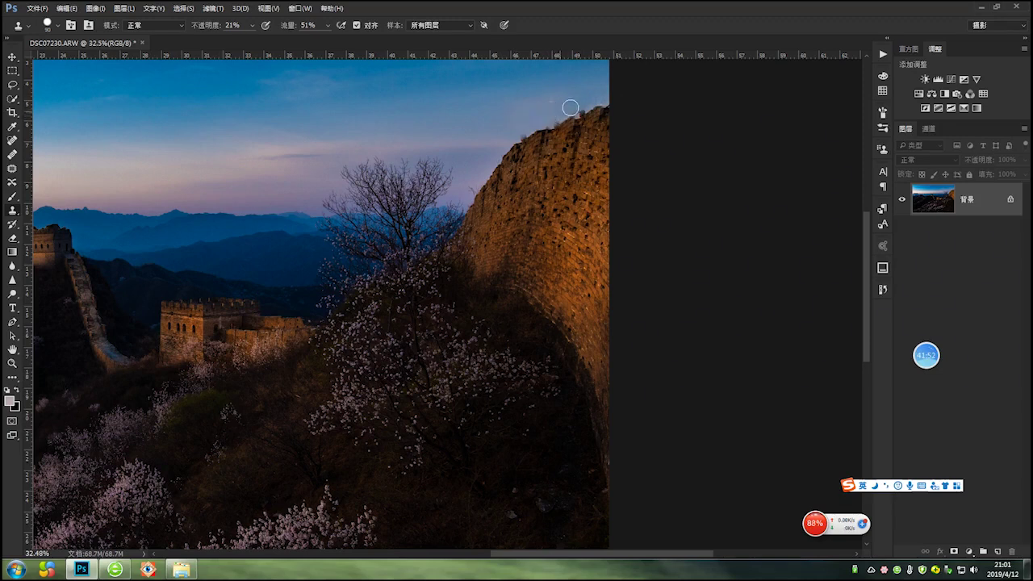
Raise the Clone Stamp opacity to about 53% and keep cleaning up the leftover marks along the wall's upper edge.
left_click(251, 27)
left_click_drag(252, 43, 254, 42)
left_click(487, 141)
left_click(252, 26)
left_click_drag(252, 42, 261, 39)
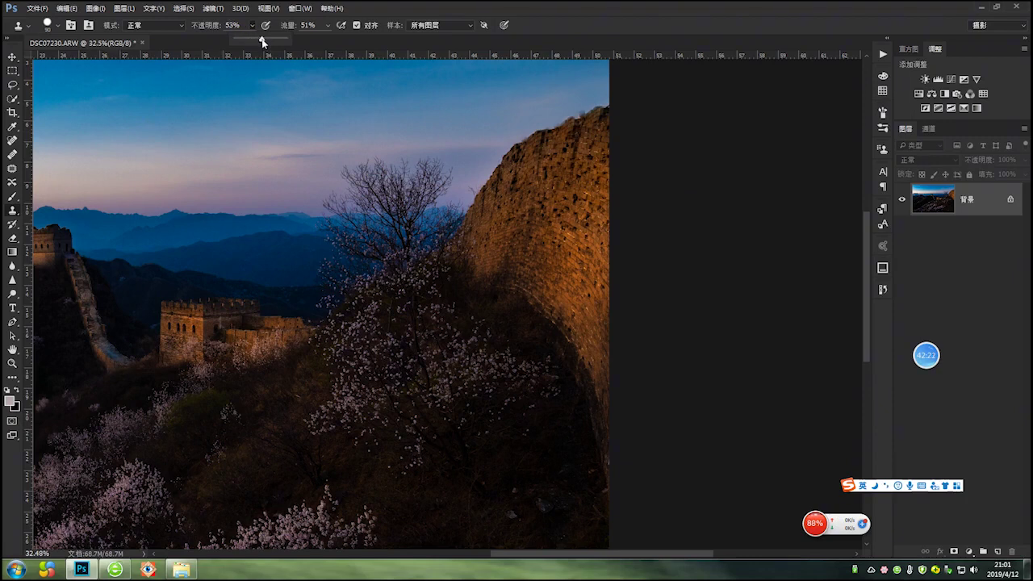
left_click(581, 129)
Set the Clone Stamp opacity to 100% and clone wall stone along the wall's upper edge to smooth its outline.
left_click(252, 25)
left_click_drag(268, 40, 314, 33)
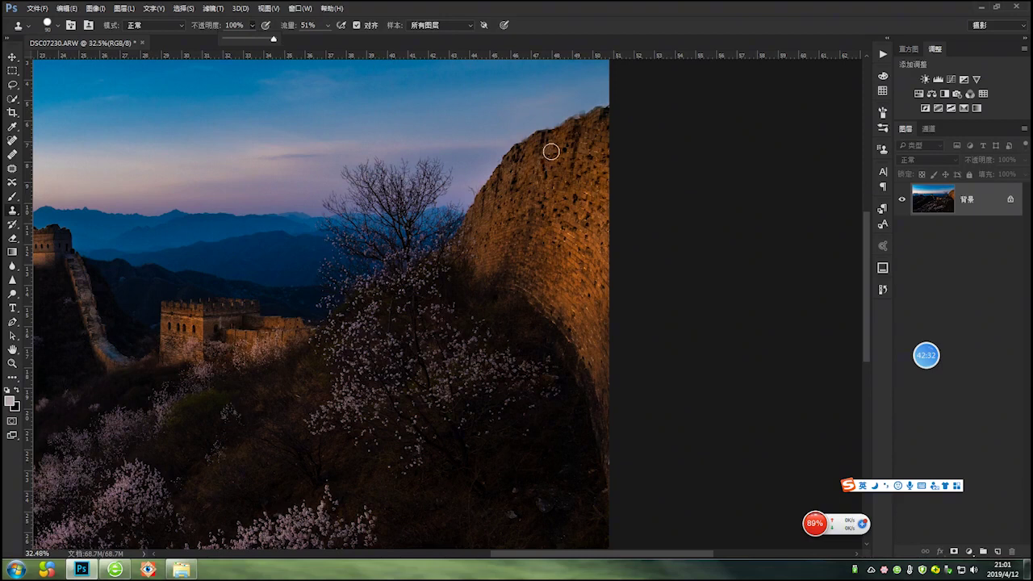
left_click(581, 131)
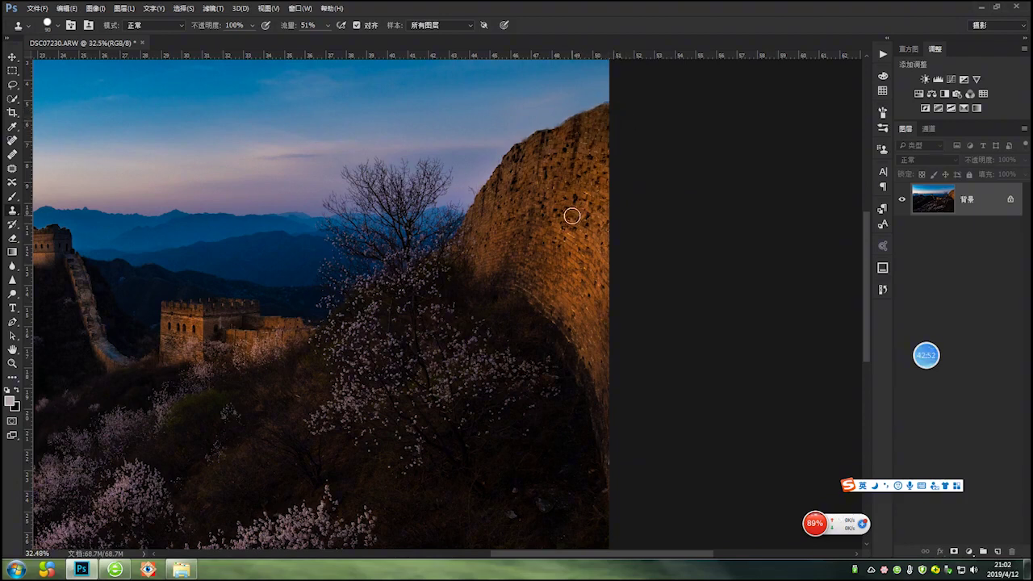
Examine the whole retouched photo and the blossom-covered slope up close for remaining flaws.
scroll(575, 217, "down", 5)
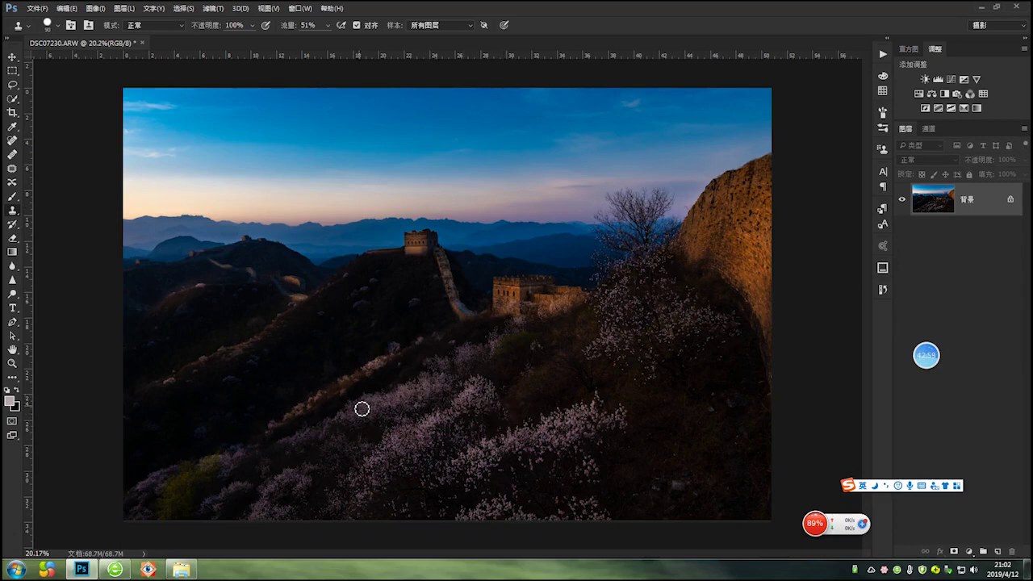
scroll(361, 409, "up", 1)
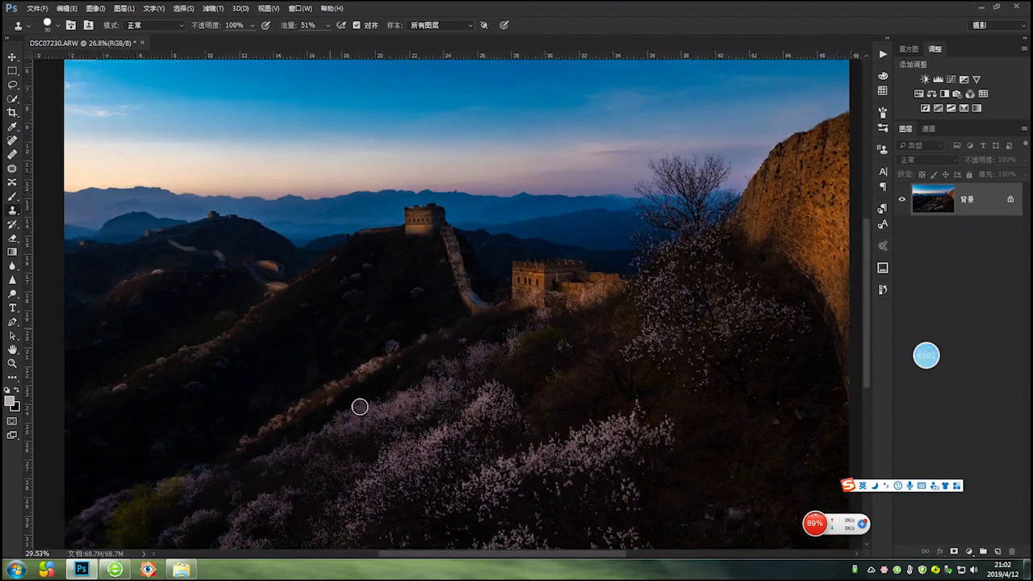
scroll(361, 408, "up", 6)
scroll(349, 395, "up", 4)
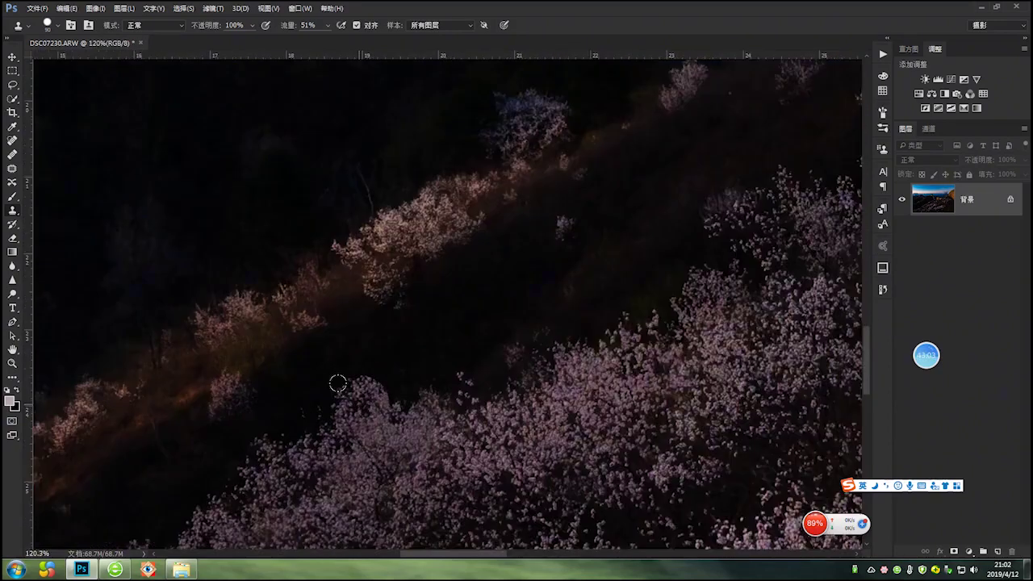
scroll(339, 387, "down", 5)
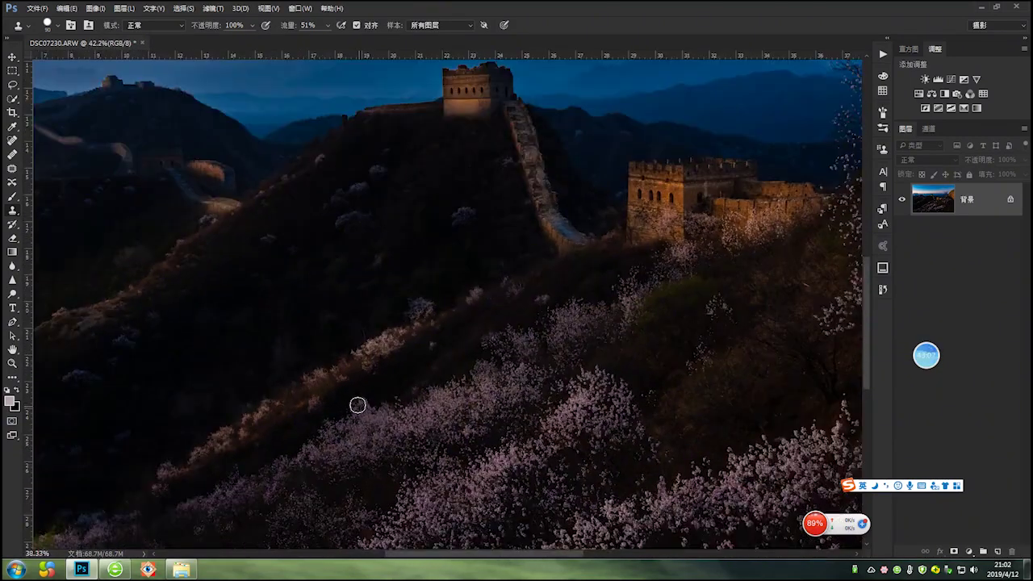
scroll(359, 405, "down", 3)
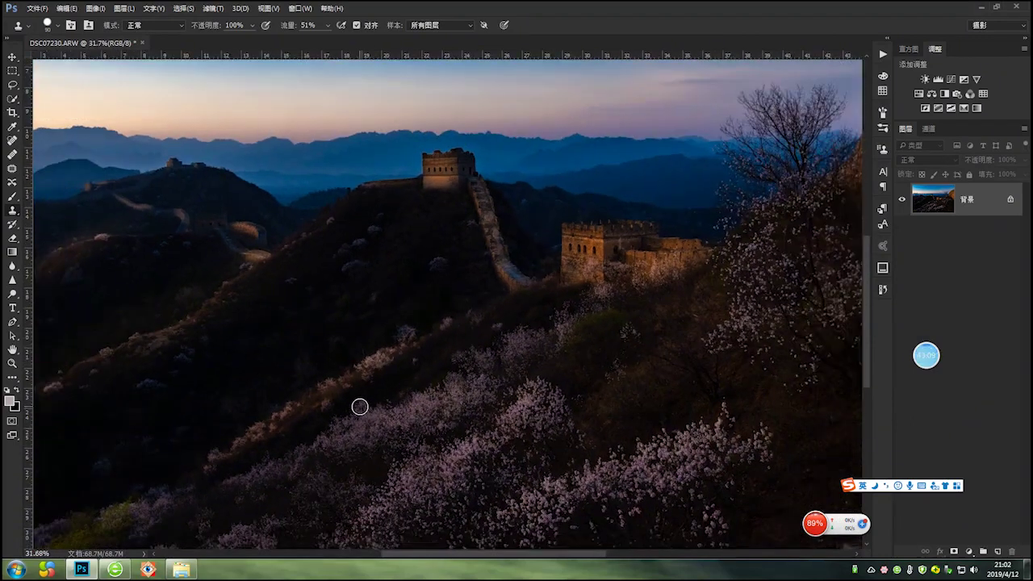
scroll(360, 406, "down", 1)
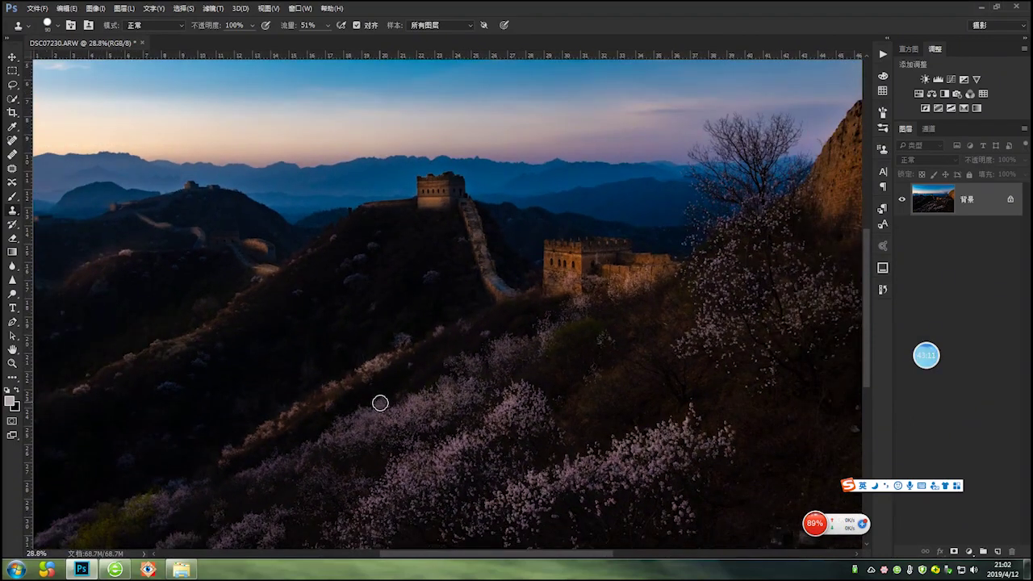
scroll(381, 404, "down", 4)
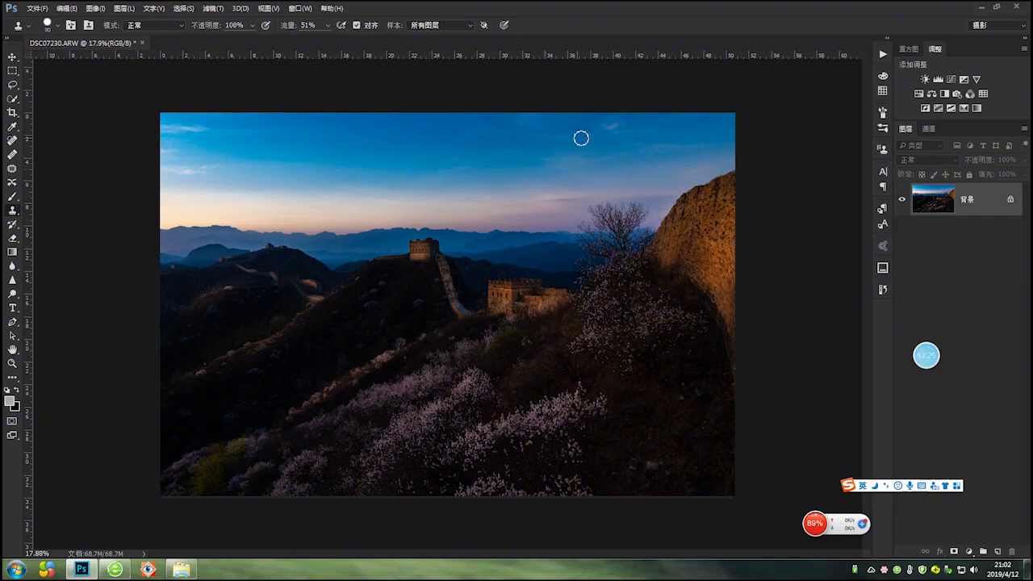
Apply the Camera Raw filter to the photo with highlights at -10 and shadows at +61.
left_click(213, 9)
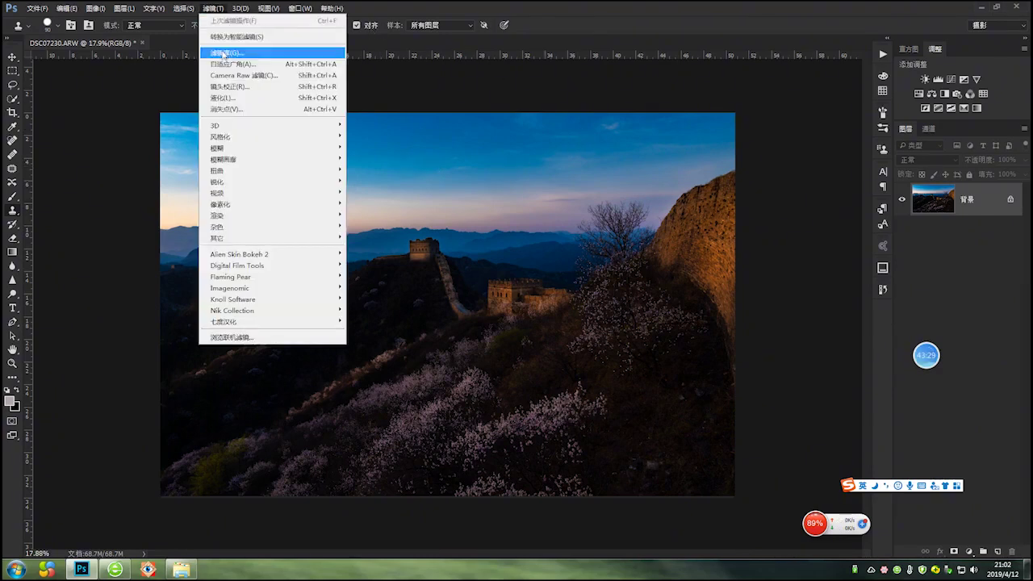
left_click(237, 75)
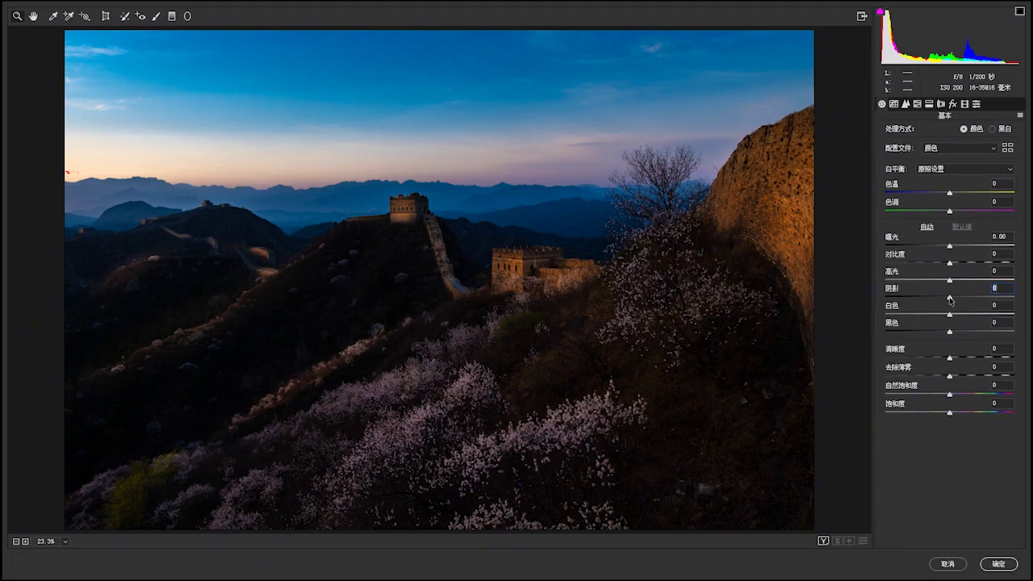
left_click_drag(949, 298, 982, 298)
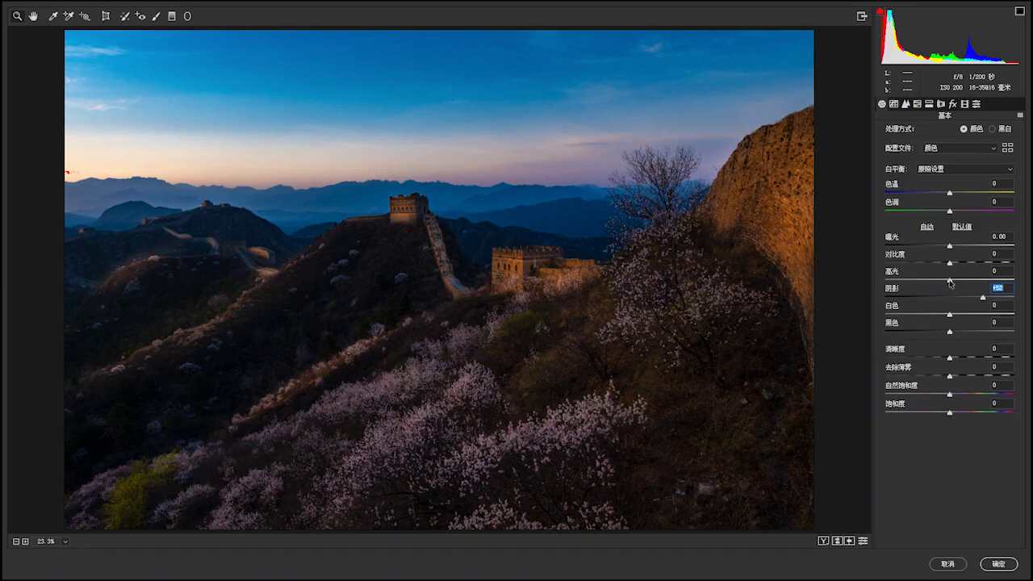
left_click_drag(949, 282, 944, 284)
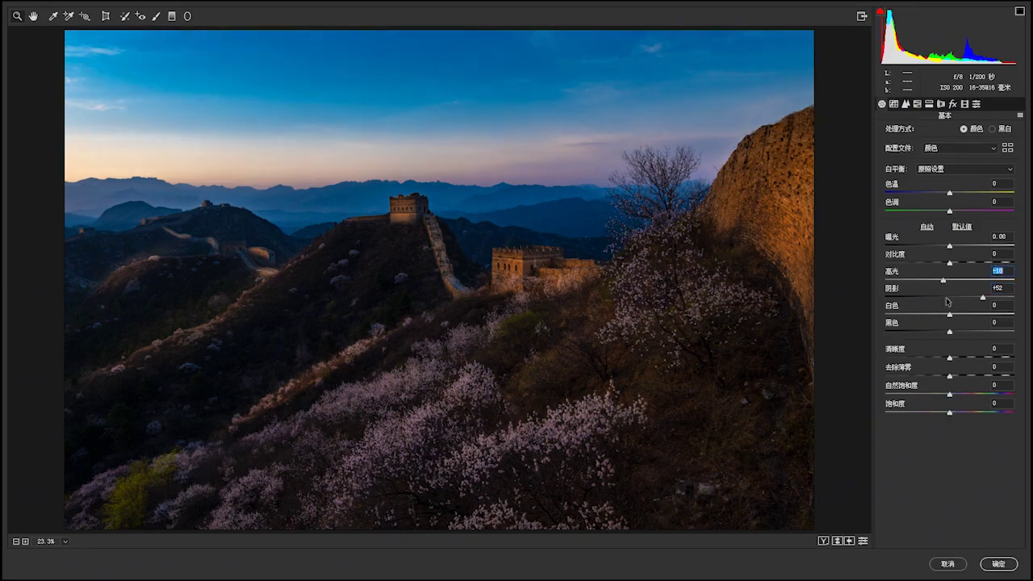
left_click_drag(983, 300, 988, 299)
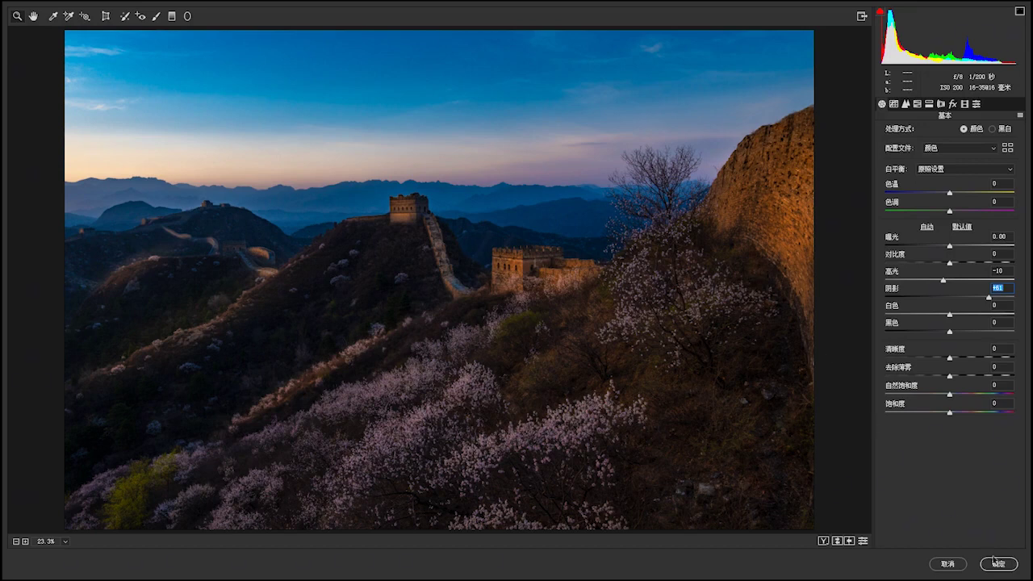
left_click(996, 562)
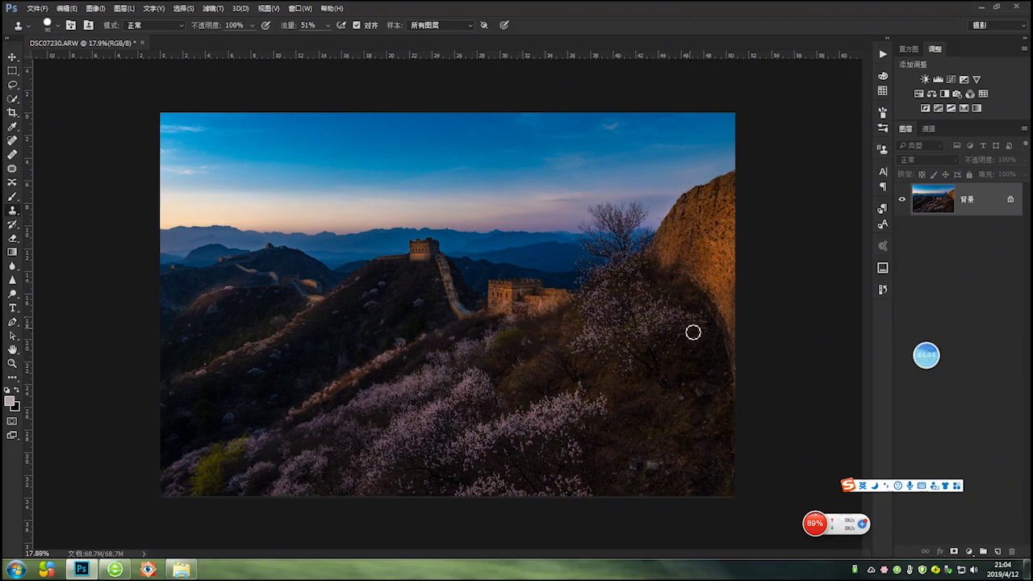
Add a Curves adjustment layer with a point at input 183, output 194 and a second shadow point, and merge the visible layers.
left_click(951, 80)
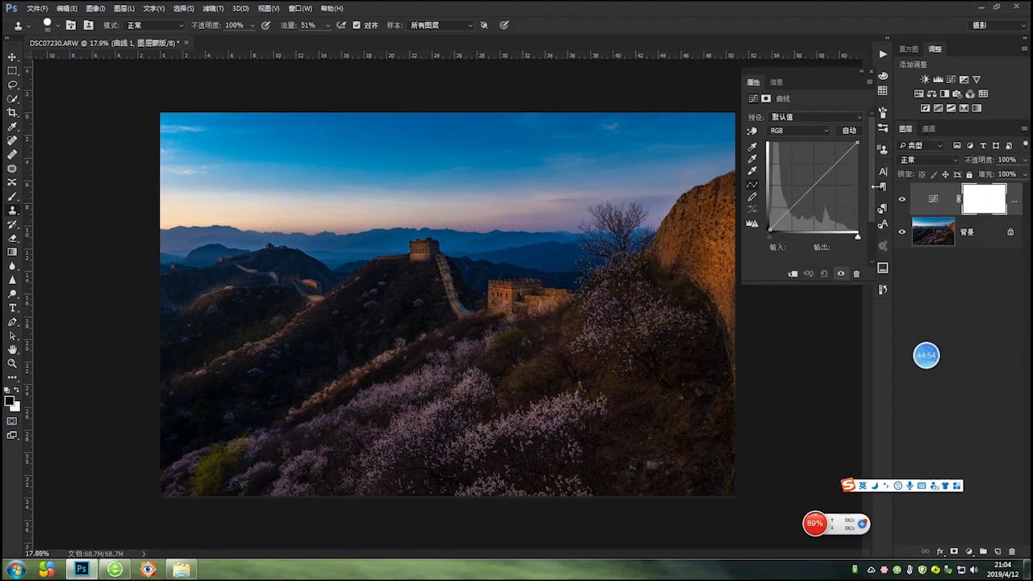
left_click_drag(836, 164, 832, 163)
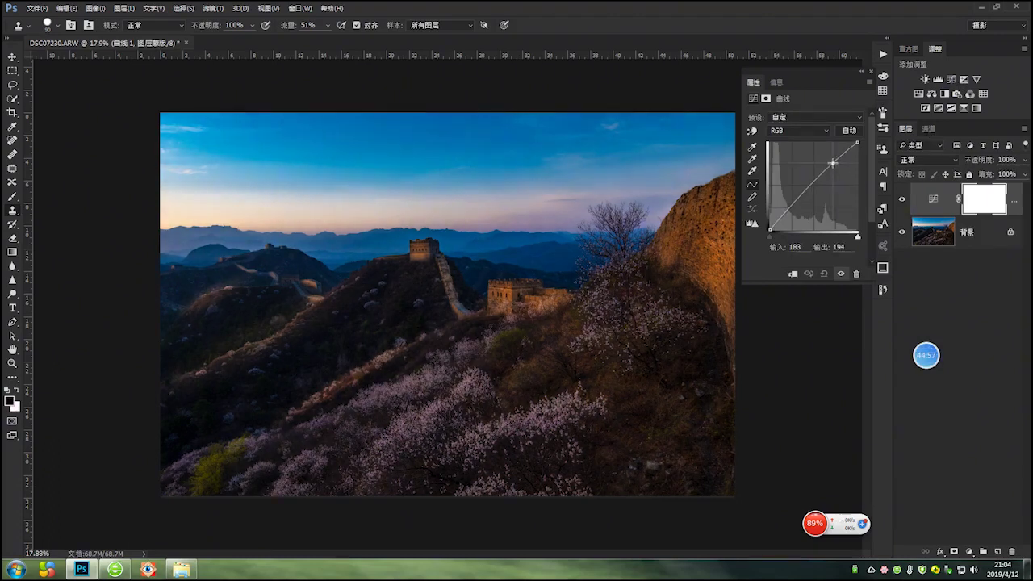
left_click(792, 205)
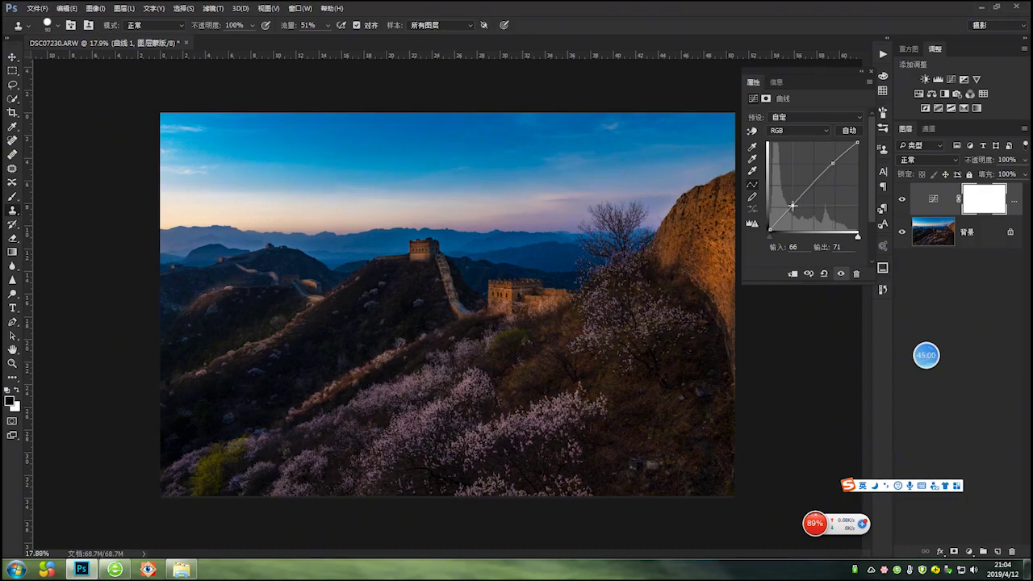
left_click_drag(792, 205, 794, 207)
left_click(871, 74)
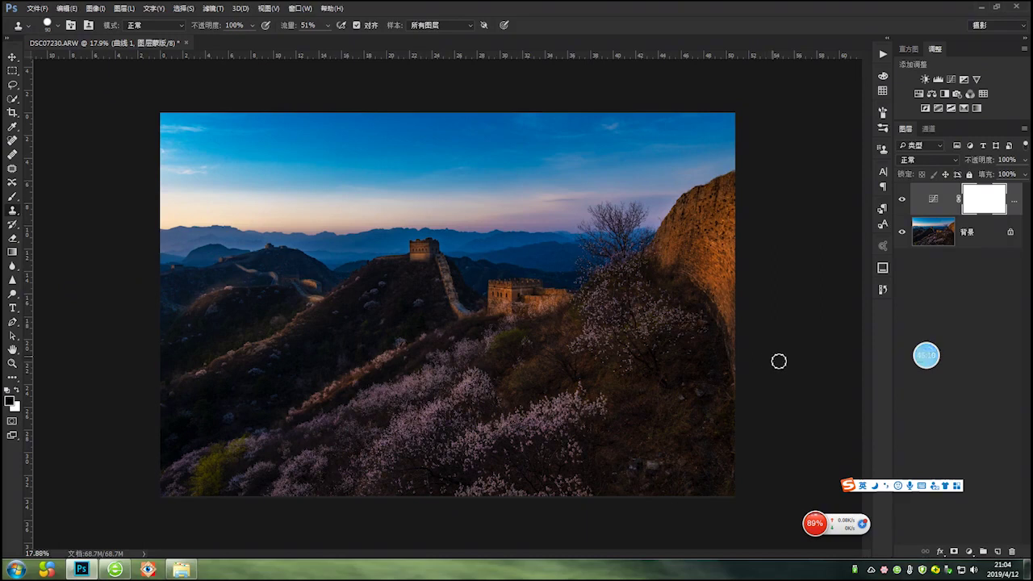
right_click(1013, 208)
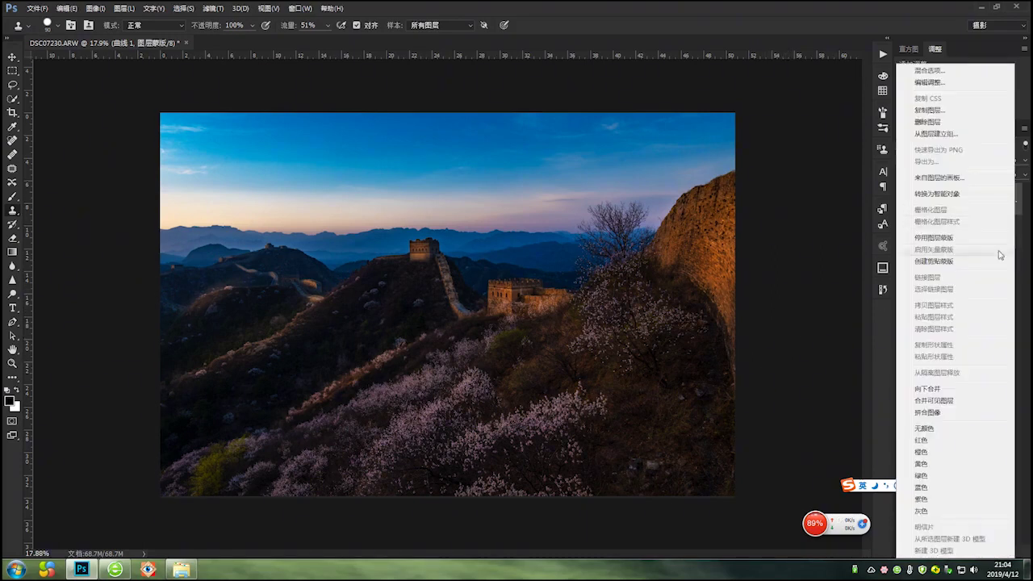
left_click(974, 401)
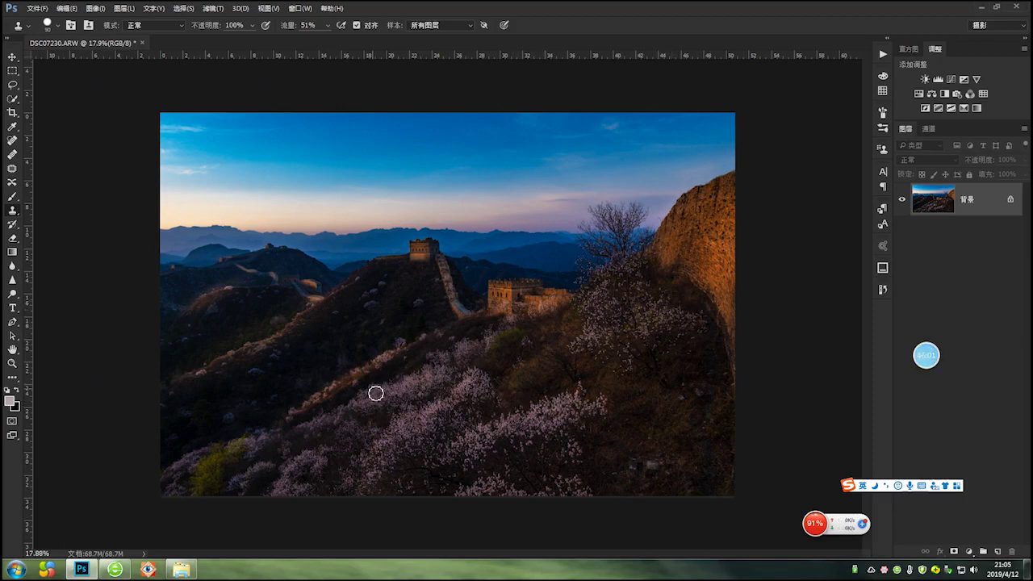
Switch to FastStone Image Viewer, dismiss its donation notice, browse the Pictures folder to its last images, and minimize the viewer.
left_click(149, 570)
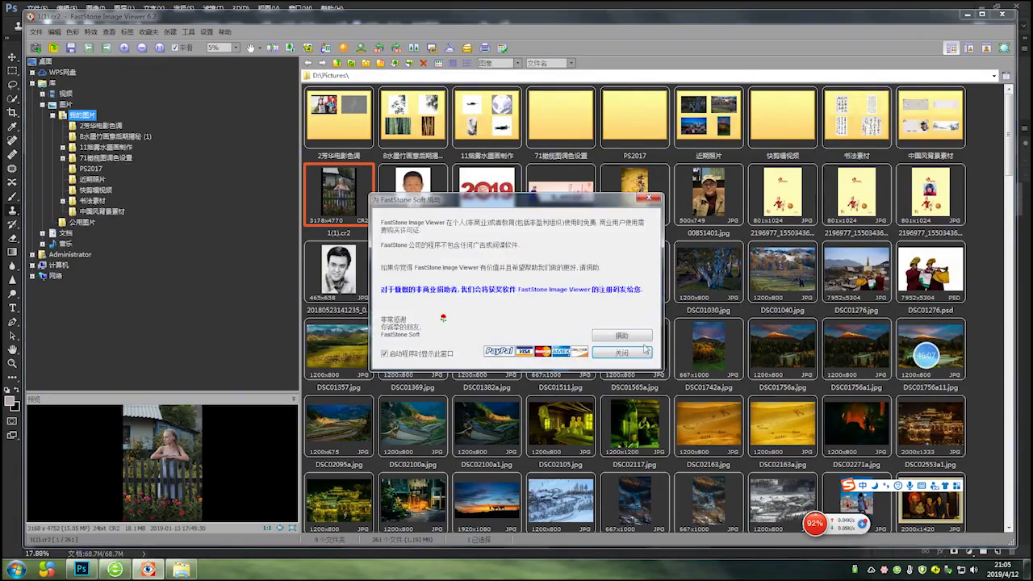
left_click(621, 354)
left_click_drag(1014, 172, 1008, 450)
scroll(926, 355, "down", 3)
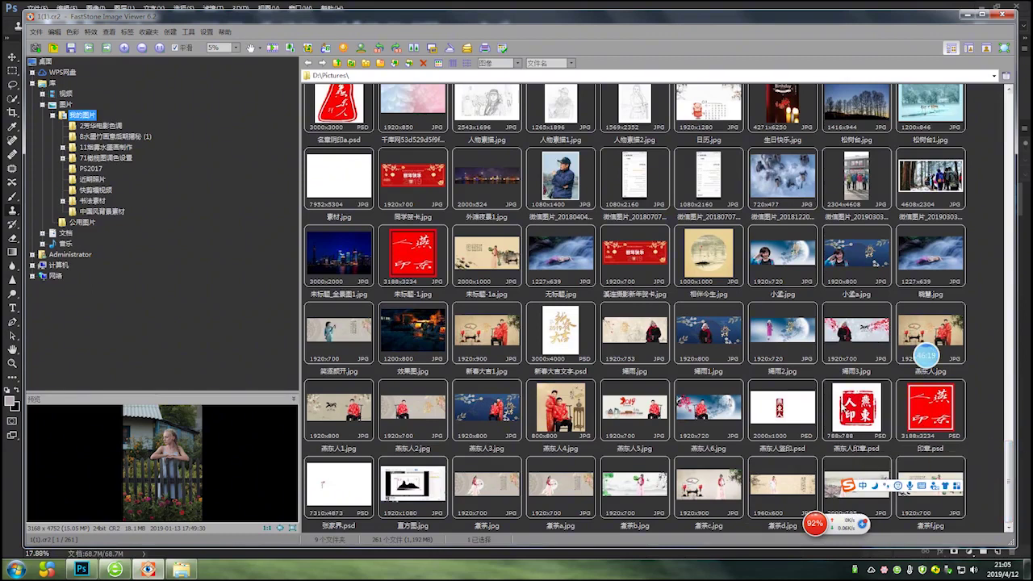
left_click(966, 15)
Open DSC09314.psd from the folder 2019年4月7日~9日金山岭长城 on the Seagate Expansion Drive (J:).
left_click(35, 9)
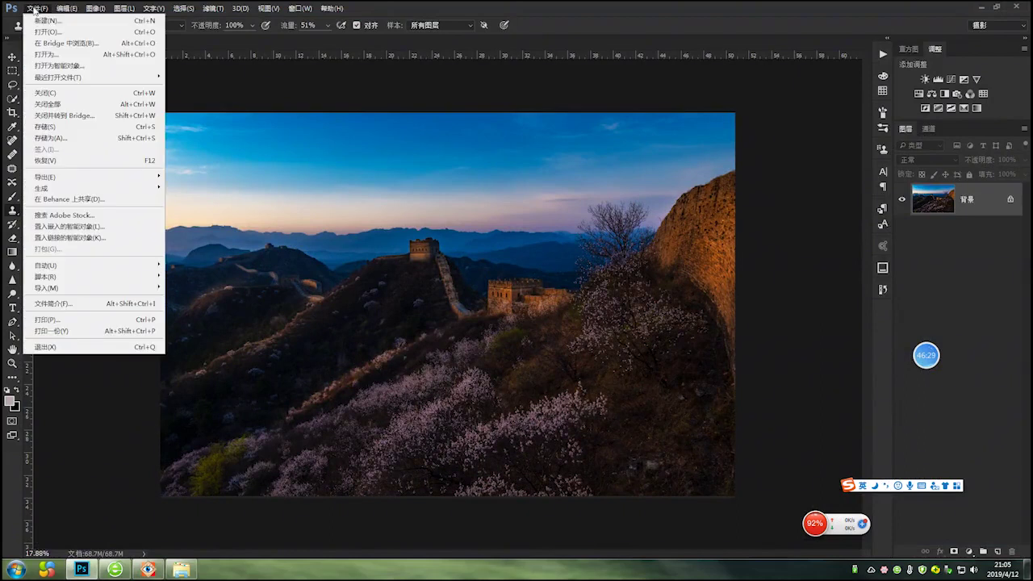
left_click(39, 33)
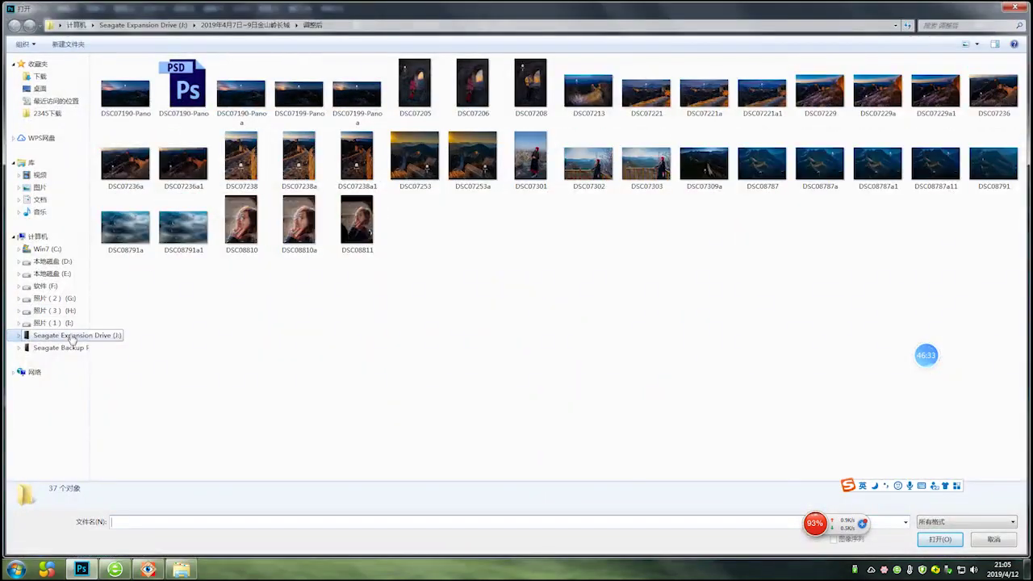
left_click(71, 337)
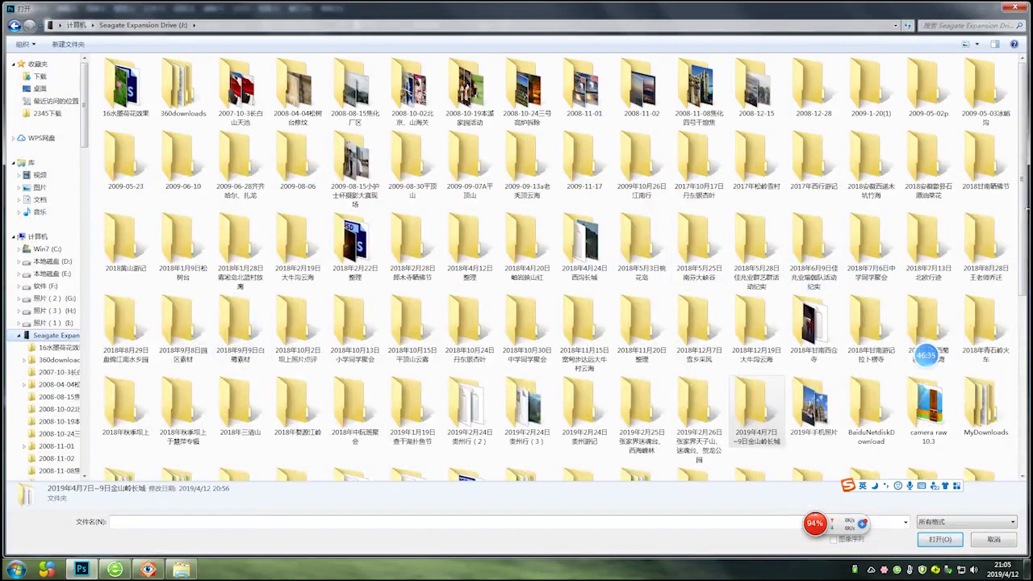
left_click_drag(1023, 212, 1028, 263)
double_click(759, 294)
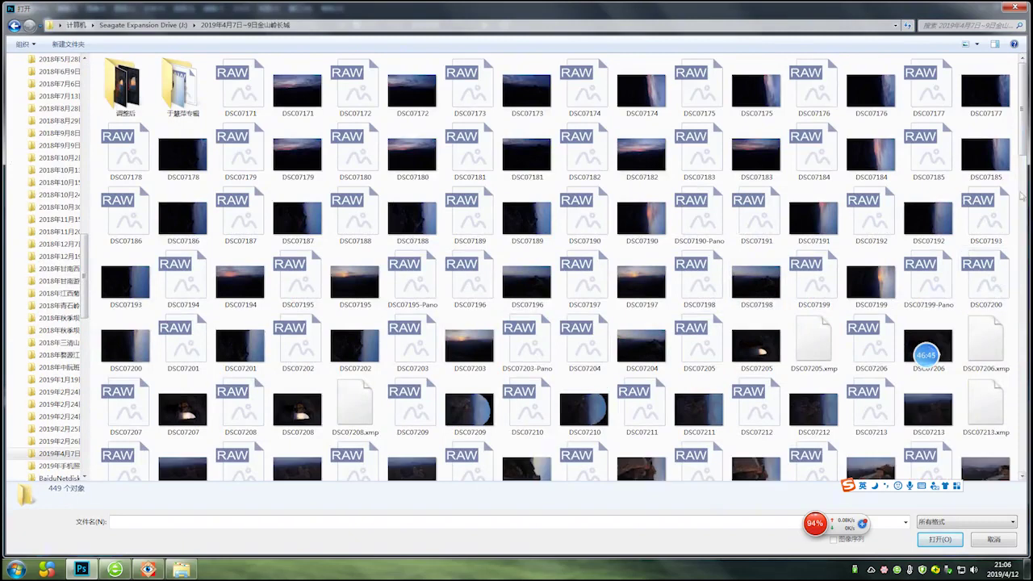
scroll(1023, 149, "down", 10)
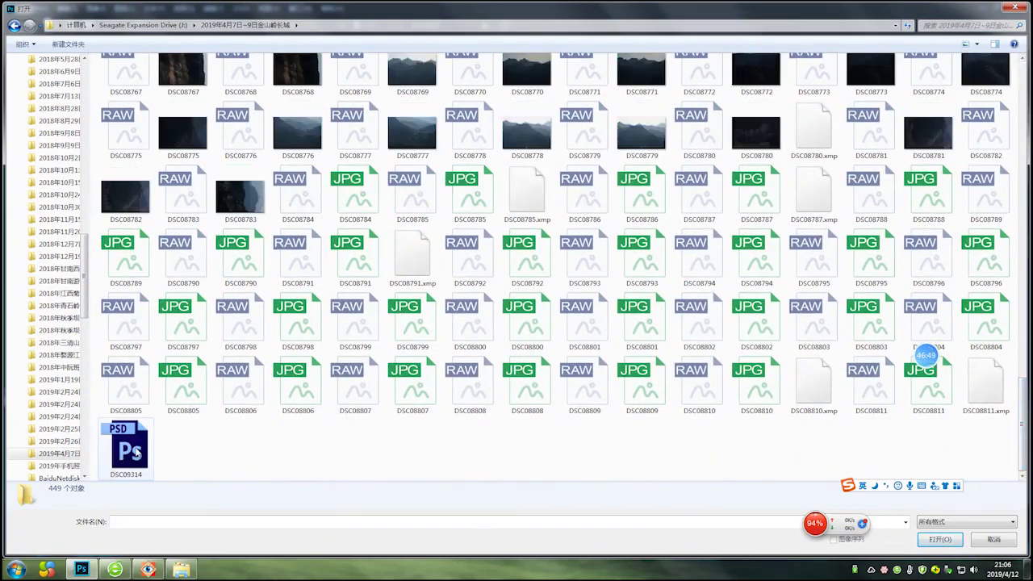
left_click(137, 456)
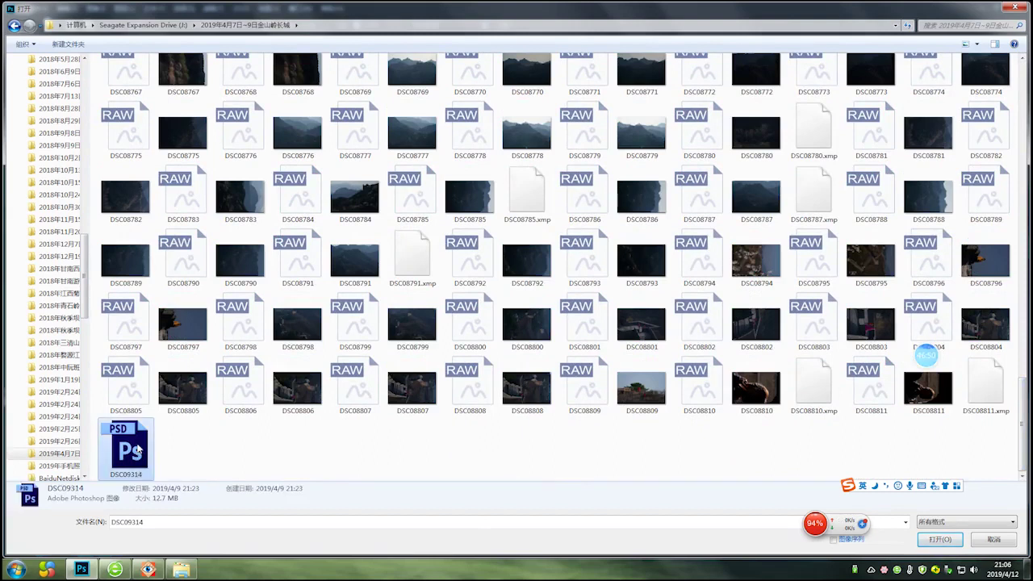
left_click_drag(125, 482, 165, 484)
left_click(928, 541)
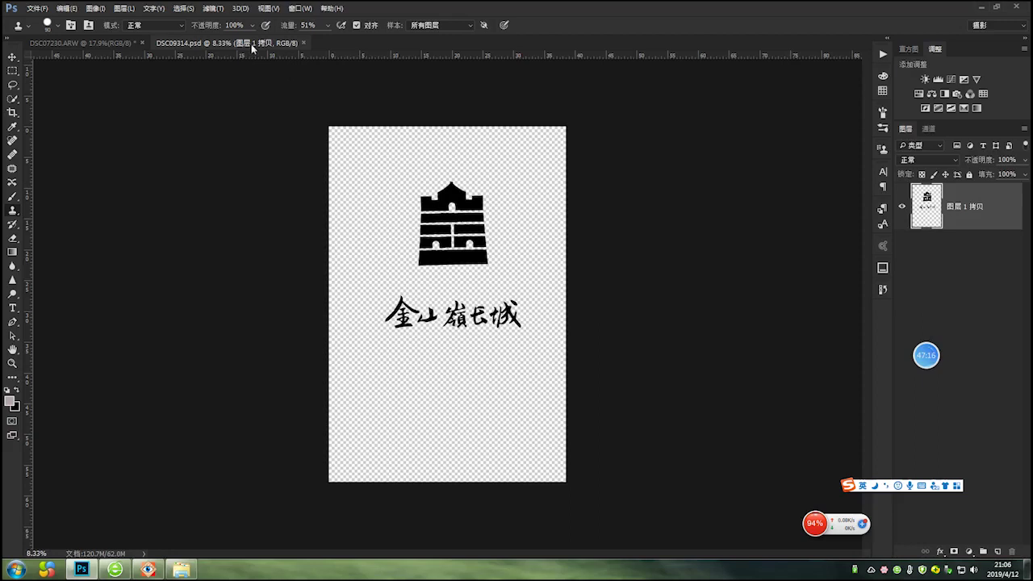
Copy the 金山岭长城 logo layer from DSC09314.psd onto the Great Wall photo, close the source file, and shift the logo toward the photo's centre.
left_click_drag(252, 48, 516, 97)
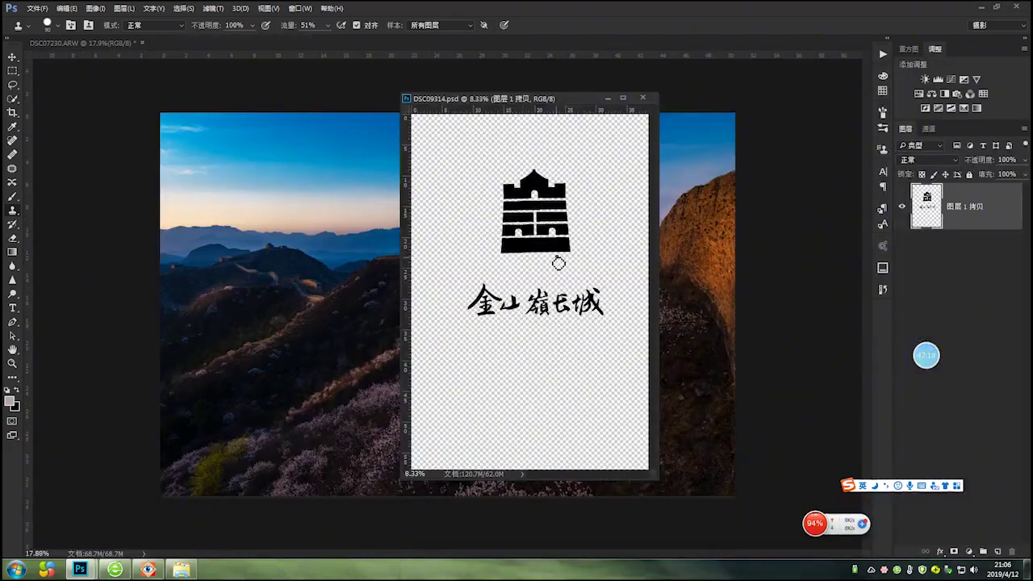
left_click(13, 57)
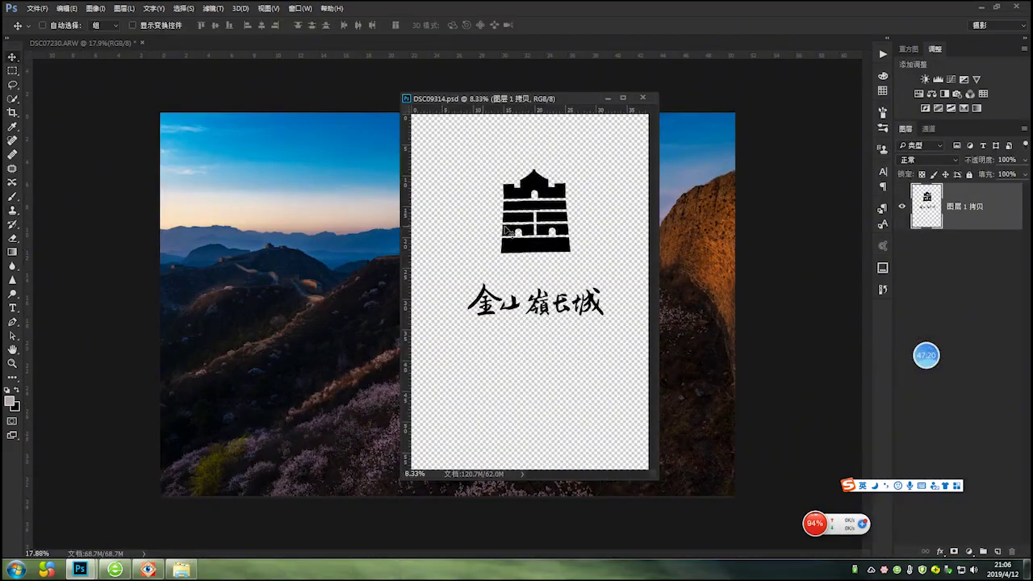
left_click_drag(507, 232, 314, 226)
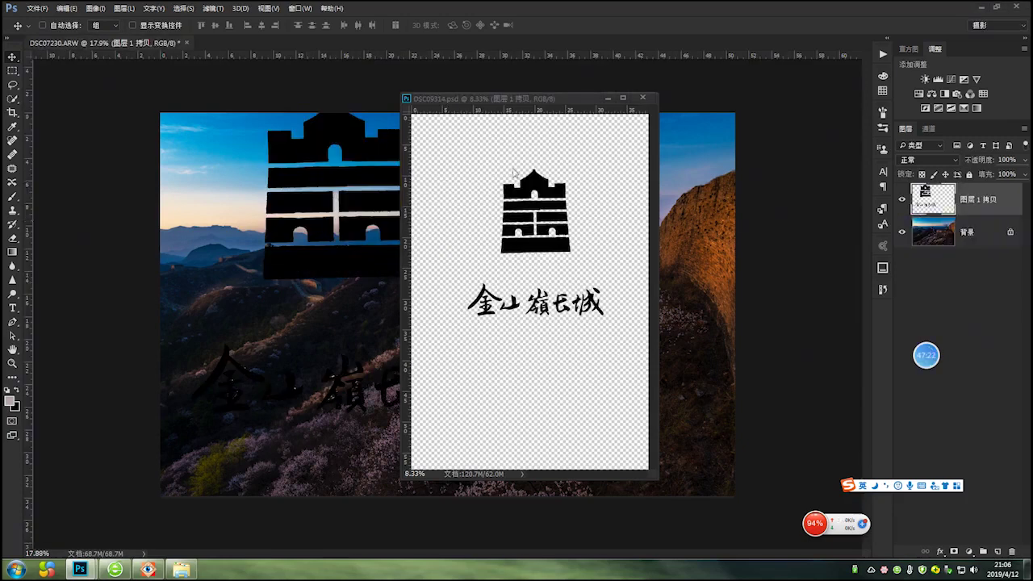
left_click(644, 98)
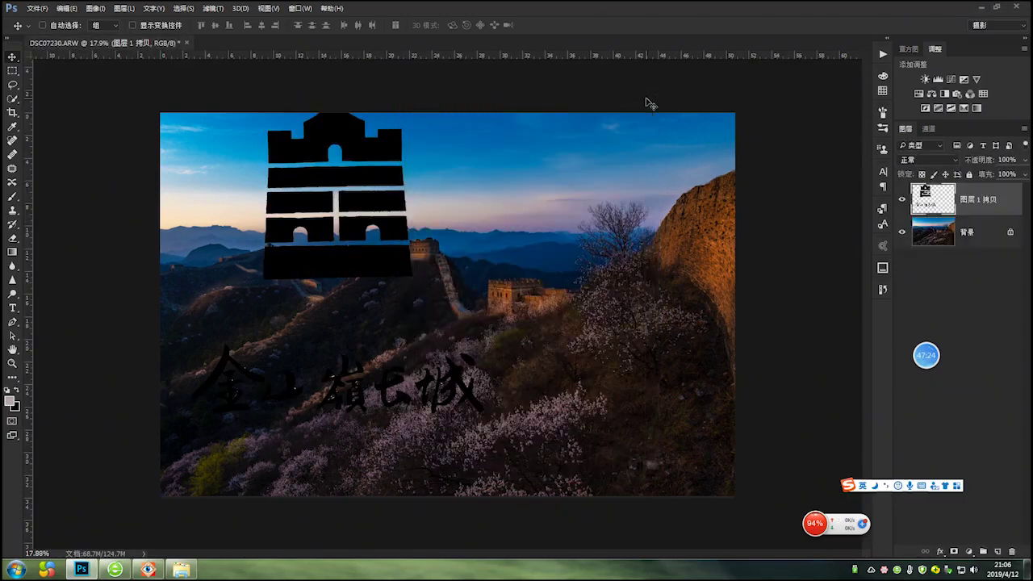
left_click_drag(384, 255, 486, 277)
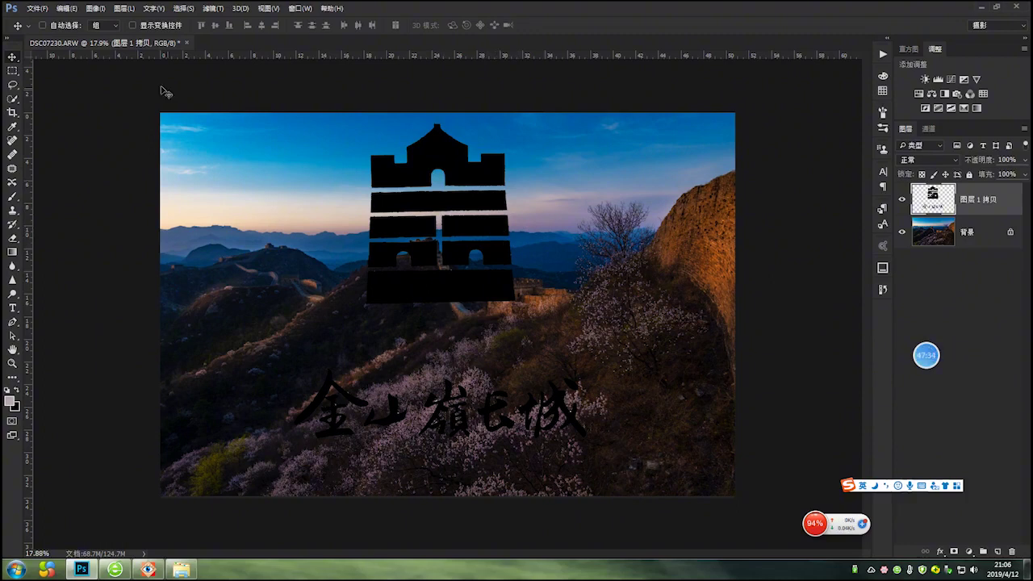
Invert the logo layer from black to white.
left_click(101, 9)
mouse_move(118, 42)
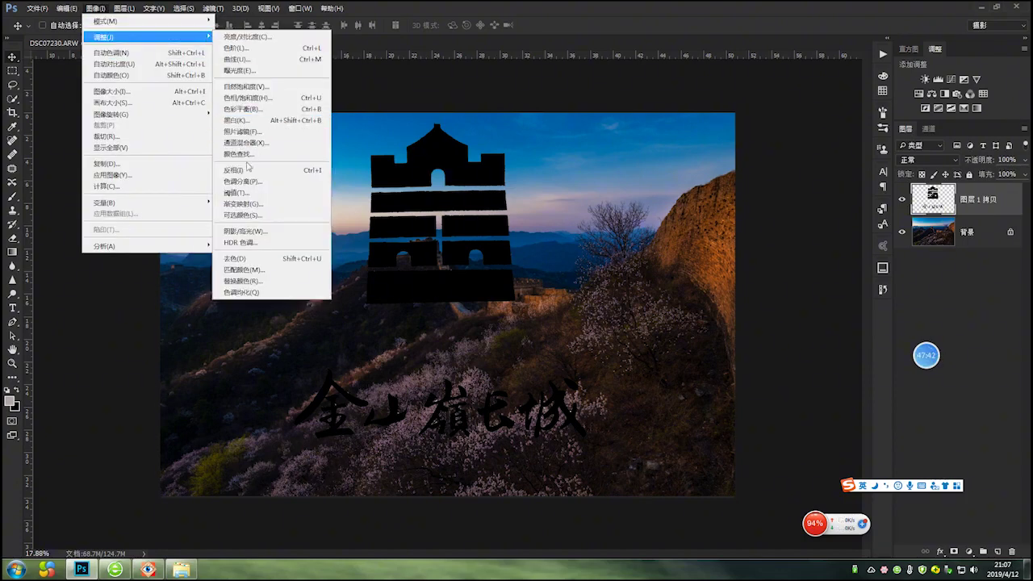
left_click(243, 173)
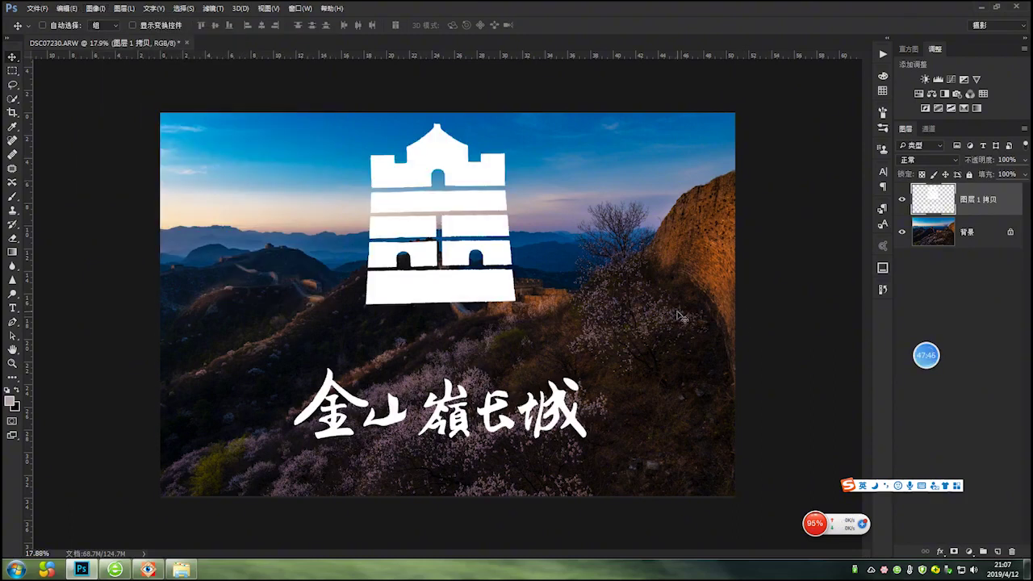
Scale the logo layer to 11.11% and place it in the sky above the distant mountains, left of the watchtower.
key("ctrl")
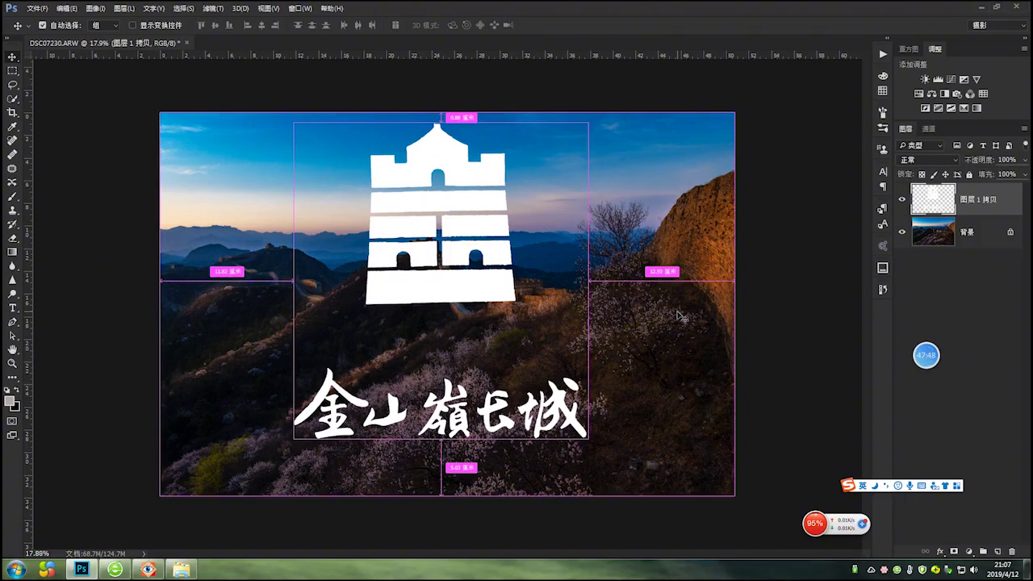
key("ctrl+t")
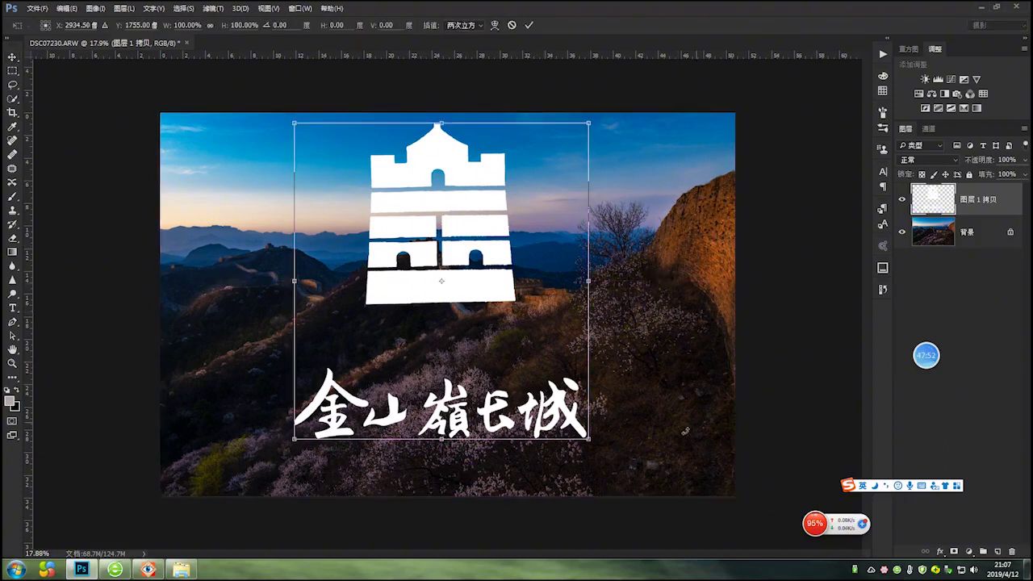
left_click_drag(590, 441, 323, 163)
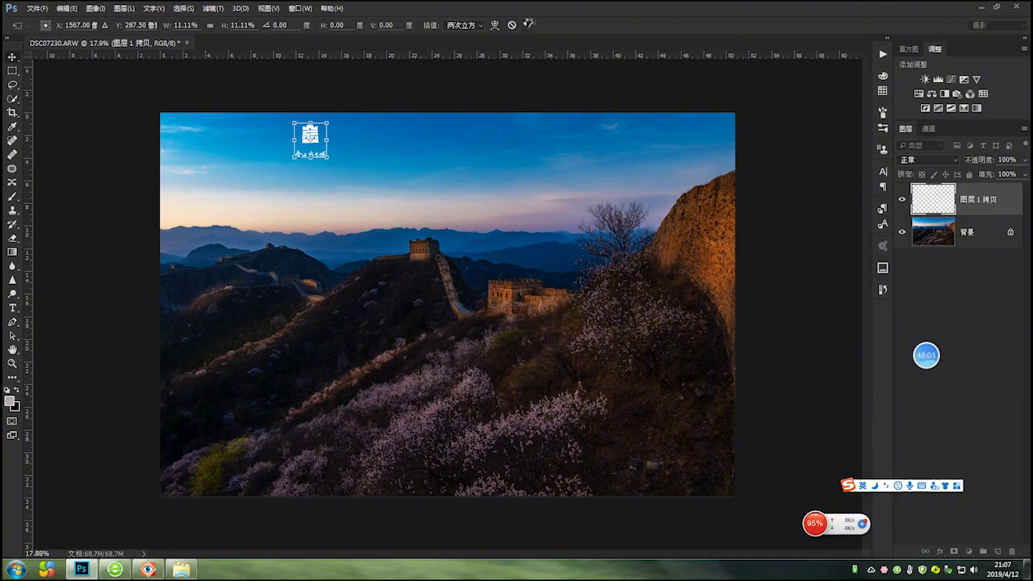
left_click(528, 25)
left_click_drag(312, 138, 326, 204)
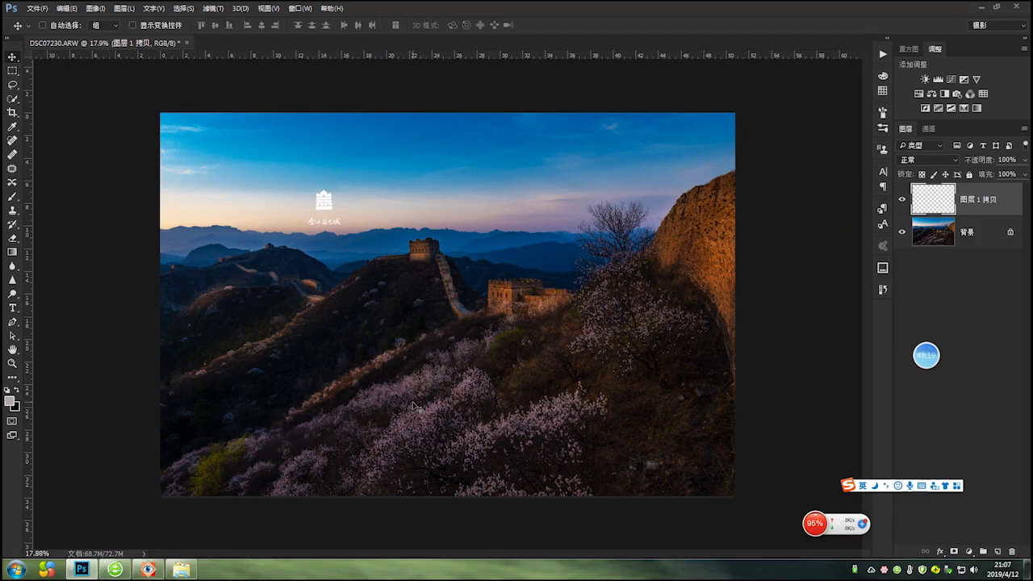
Place the red vertical name-seal PSD from FastStone Image Viewer into the Photoshop photo and rasterize its layer.
left_click(161, 574)
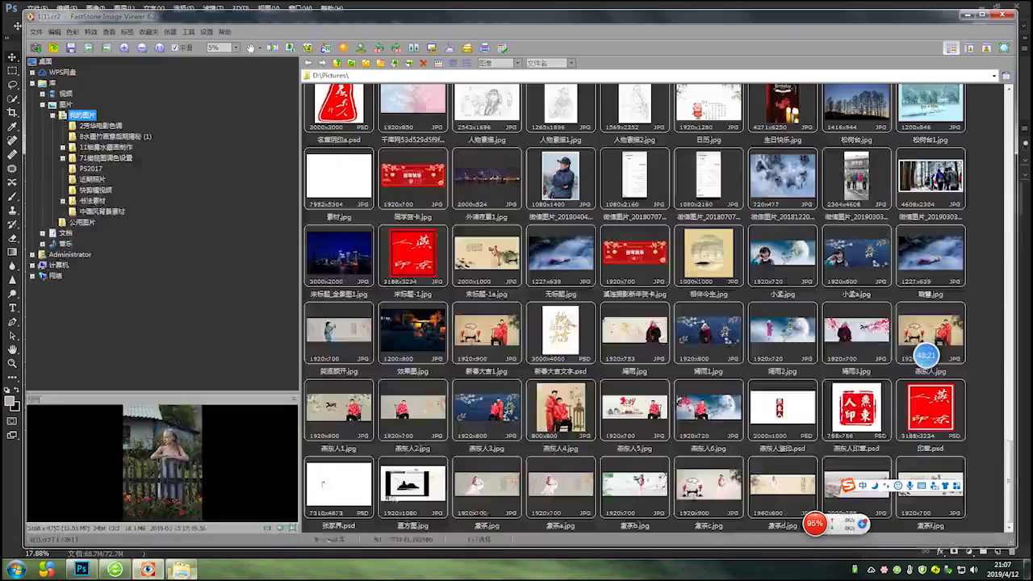
left_click(803, 423)
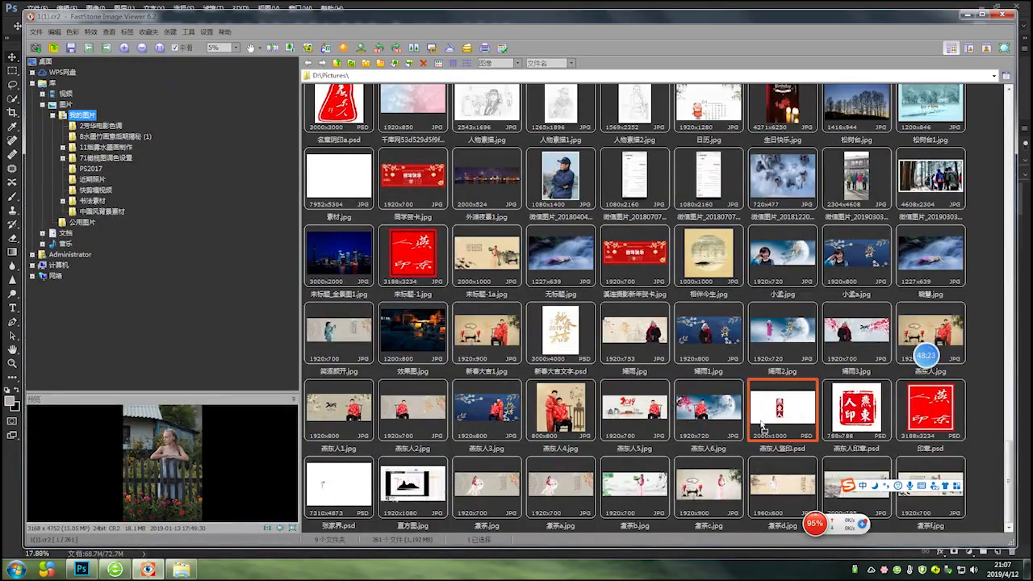
left_click_drag(98, 567, 328, 272)
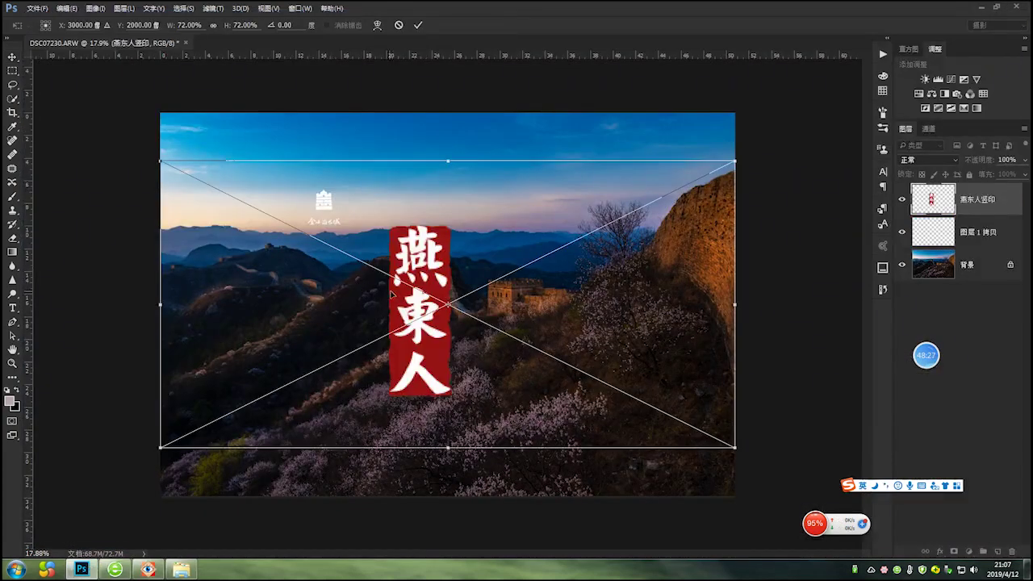
left_click(418, 26)
right_click(986, 208)
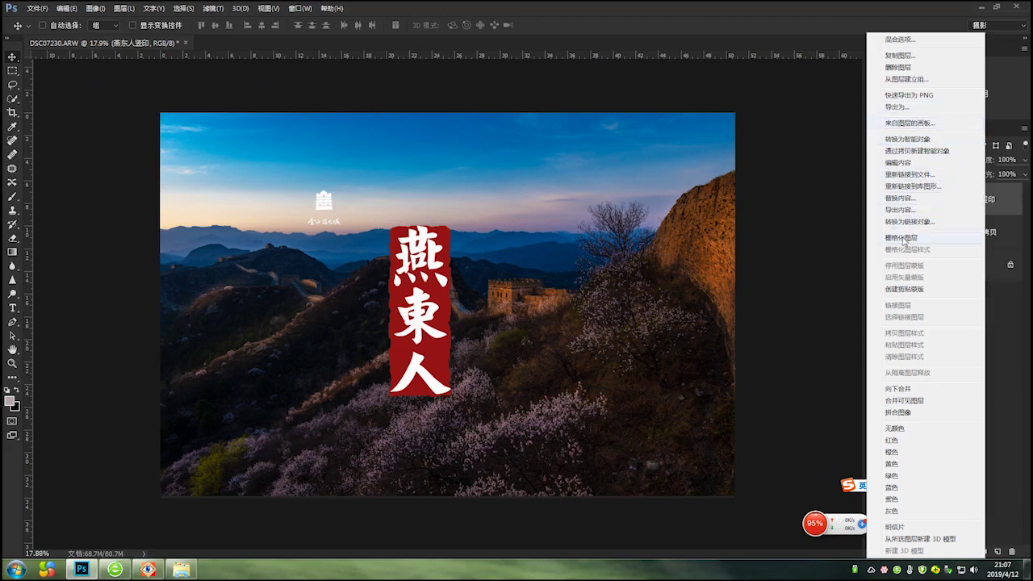
left_click(901, 238)
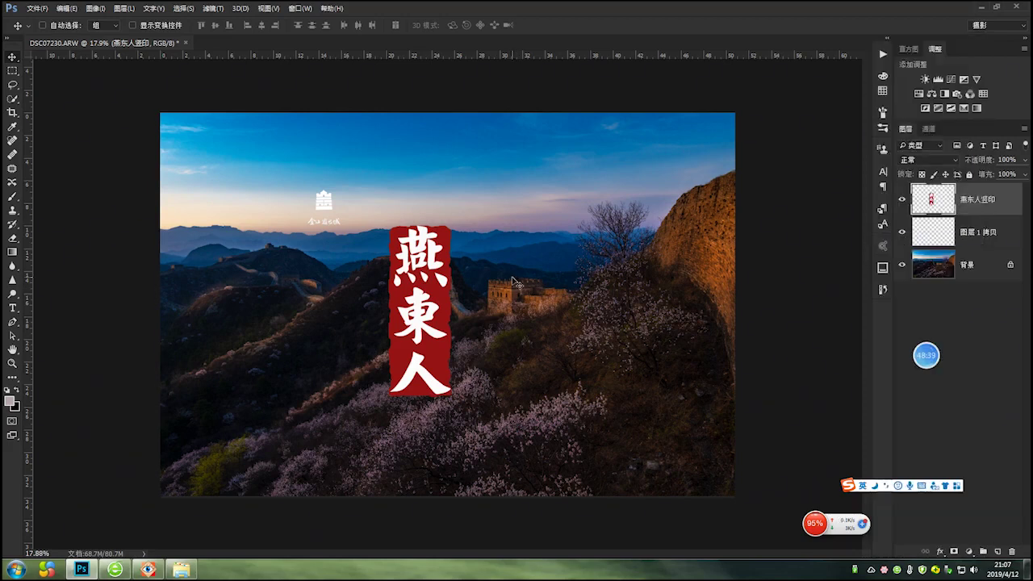
Shrink the red seal to a small stamp and position it directly beneath the logo's calligraphy.
key("ctrl+t")
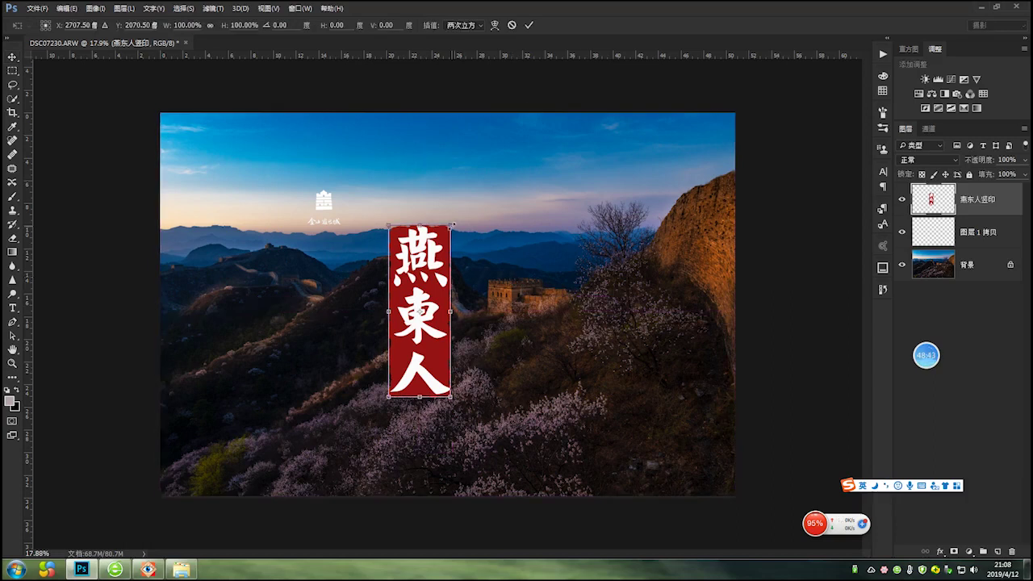
left_click_drag(450, 225, 396, 374)
left_click(530, 25)
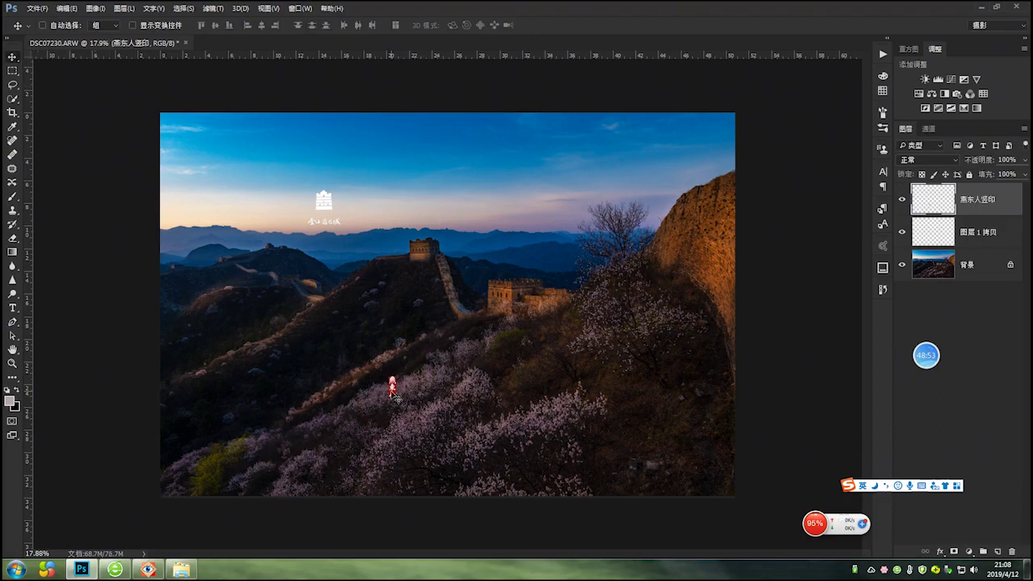
left_click_drag(394, 395, 324, 248)
Move the logo and seal layers together to just above the mountains left of the watchtower, and merge all visible layers.
key("ctrl")
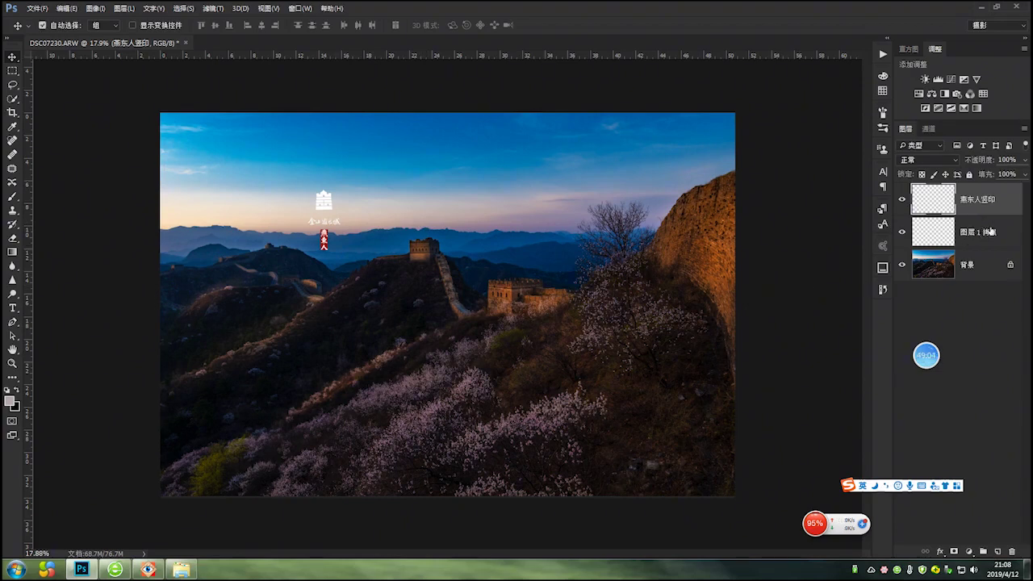
left_click(997, 231, "ctrl")
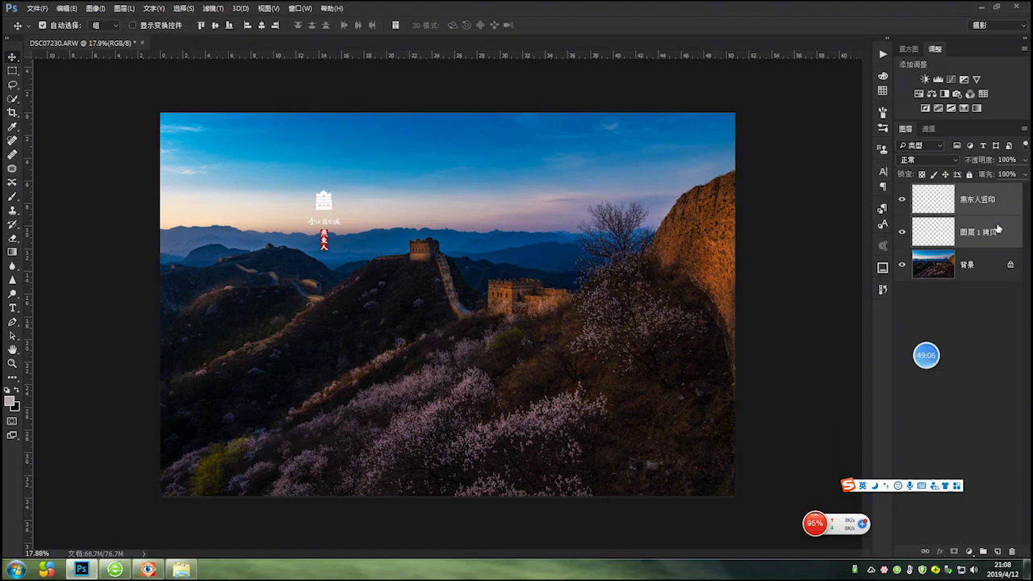
mouse_move(318, 209)
left_mouse_down()
mouse_move(348, 185)
mouse_move(329, 219)
mouse_move(367, 185)
mouse_move(300, 199)
mouse_move(356, 215)
mouse_move(331, 221)
left_mouse_up()
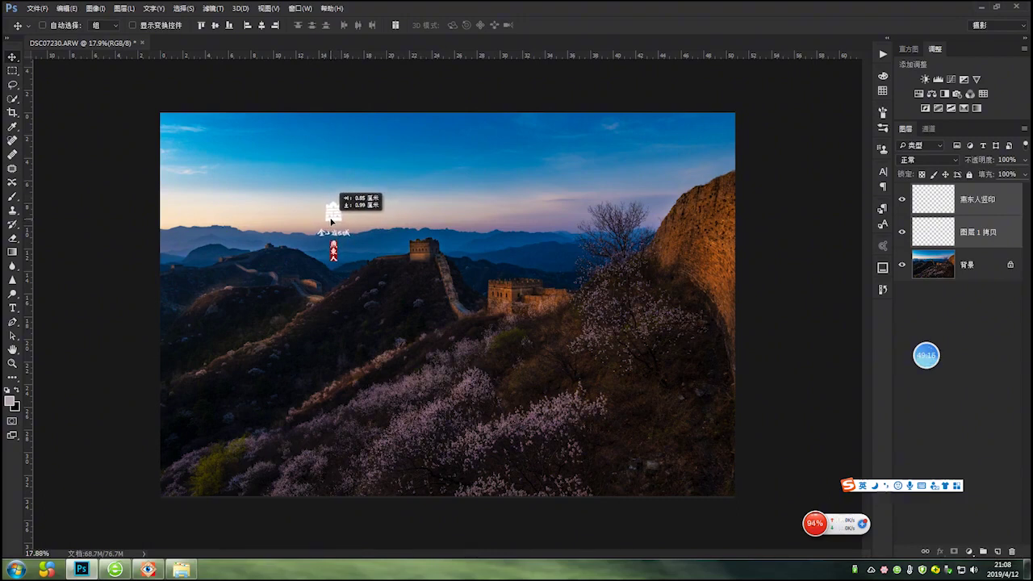
left_click_drag(330, 221, 330, 221)
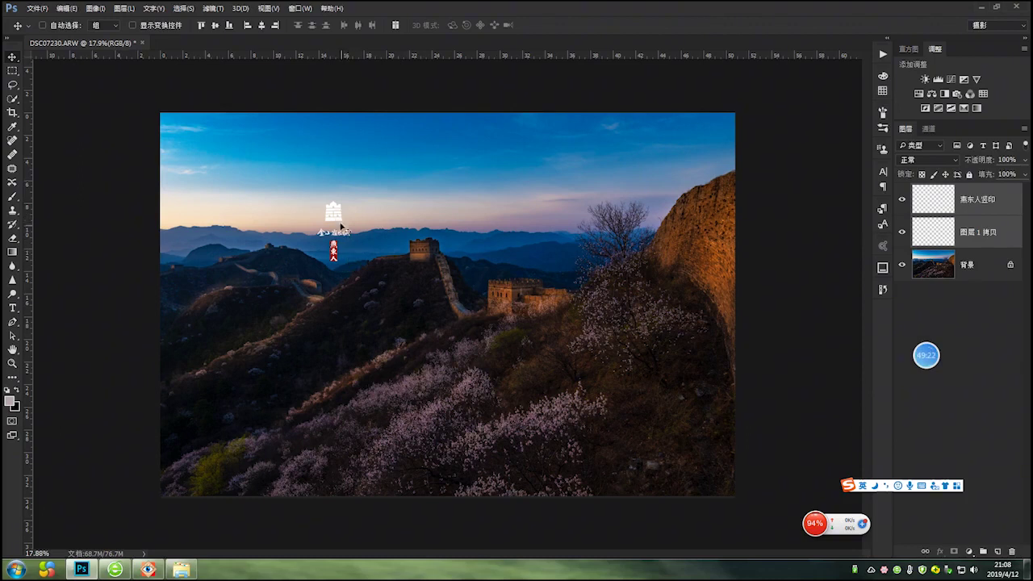
left_click_drag(335, 213, 319, 219)
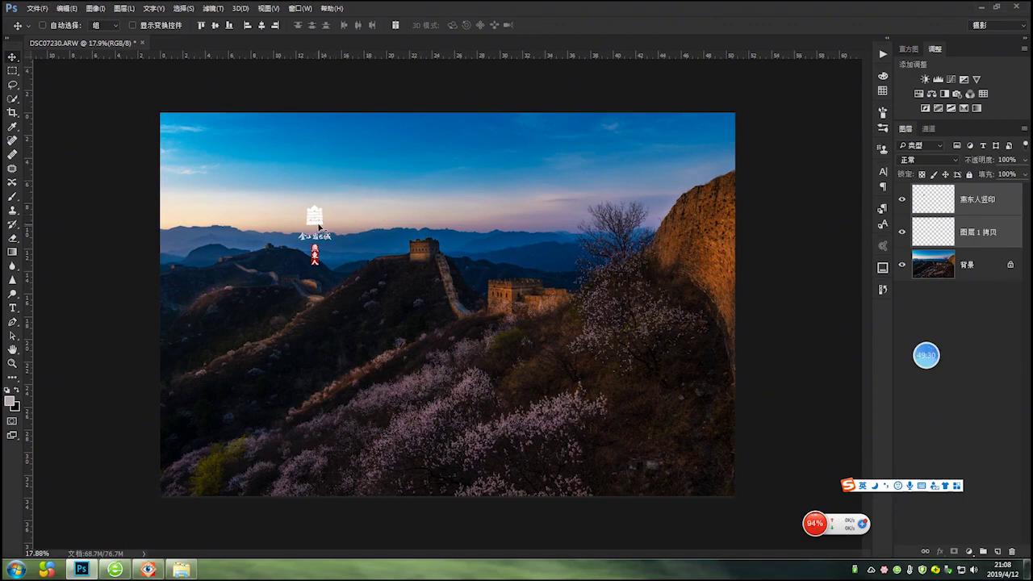
left_click_drag(320, 227, 323, 224)
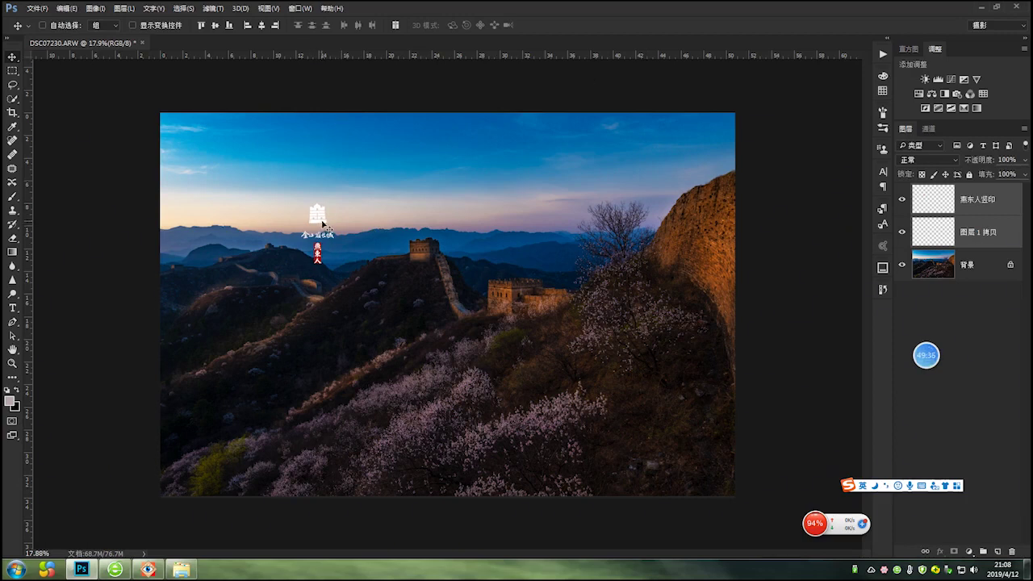
left_click_drag(322, 223, 332, 224)
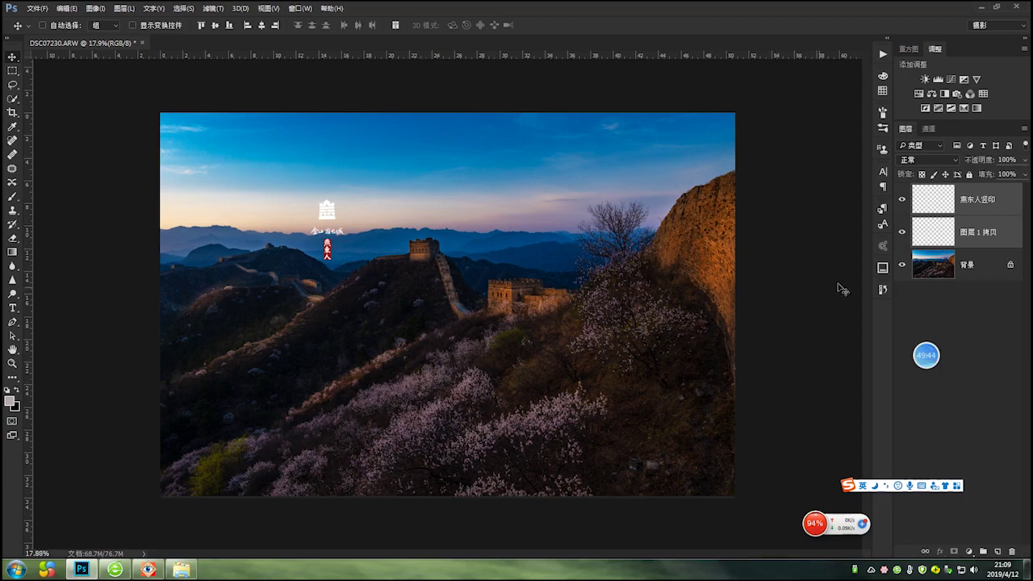
right_click(1011, 208)
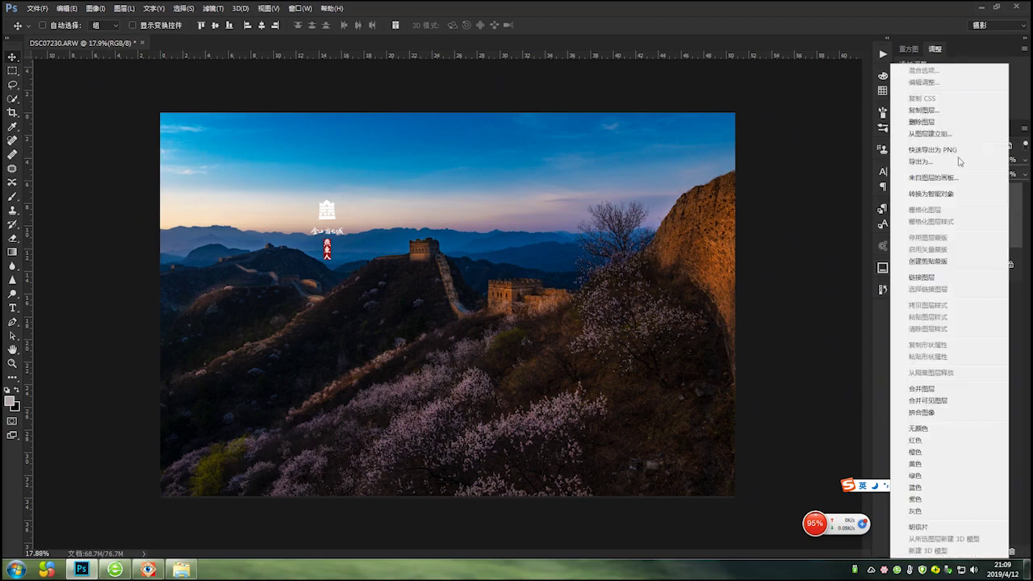
left_click(928, 401)
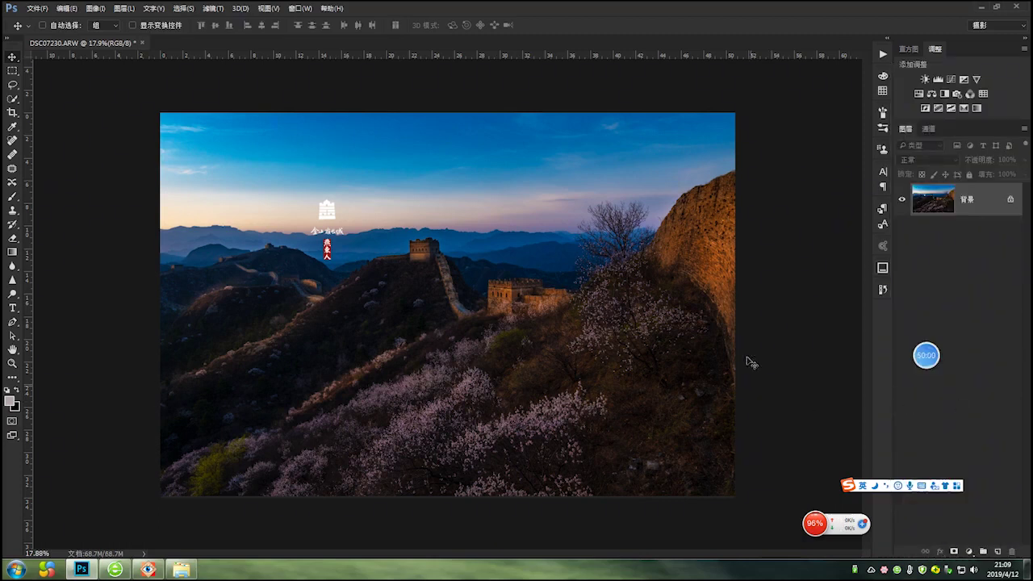
Save the finished photo as a JPEG named DSC07230a at quality 12.
left_click(36, 10)
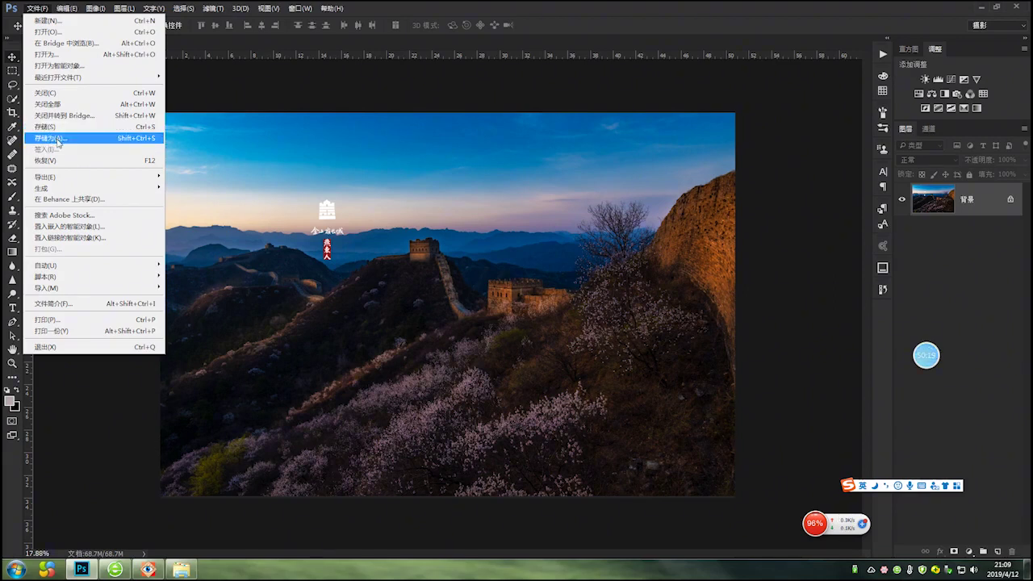
left_click(57, 139)
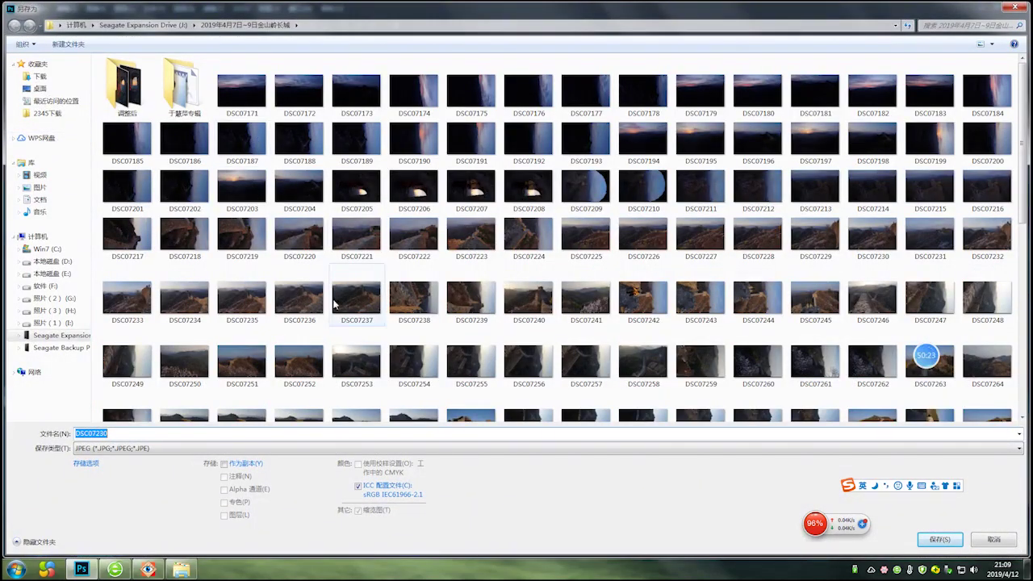
left_click(112, 433)
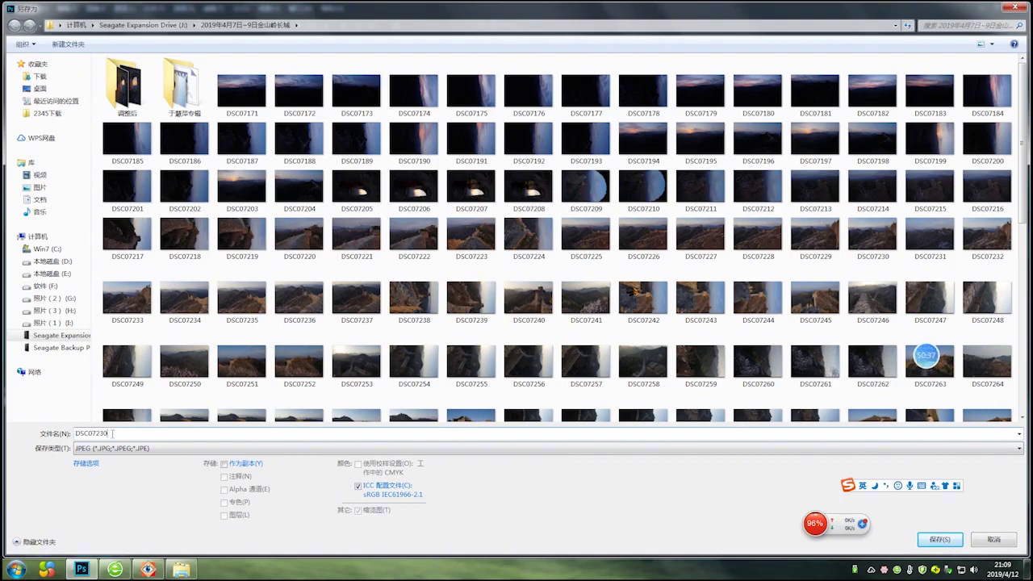
type("a")
left_click(939, 539)
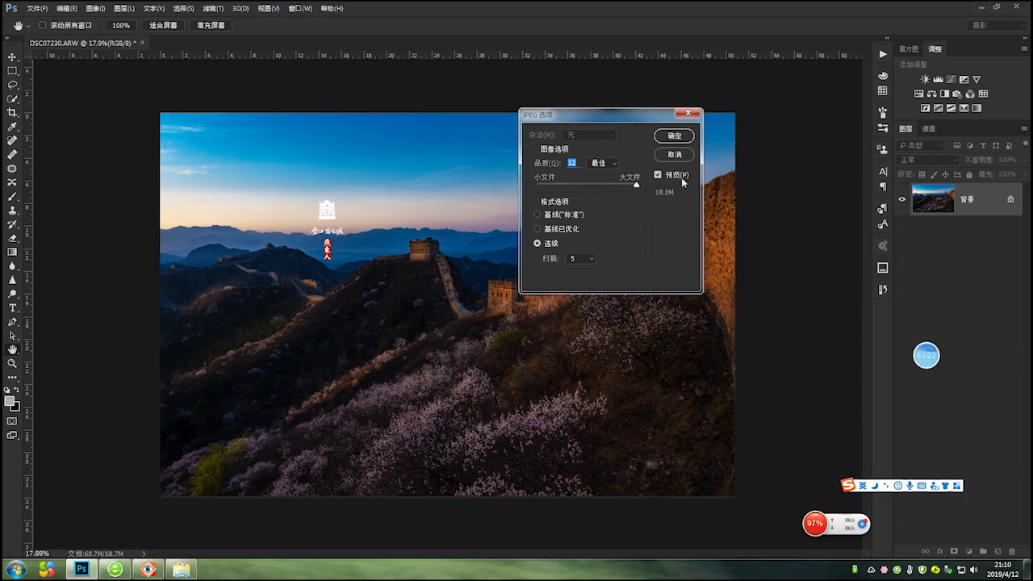
left_click(676, 139)
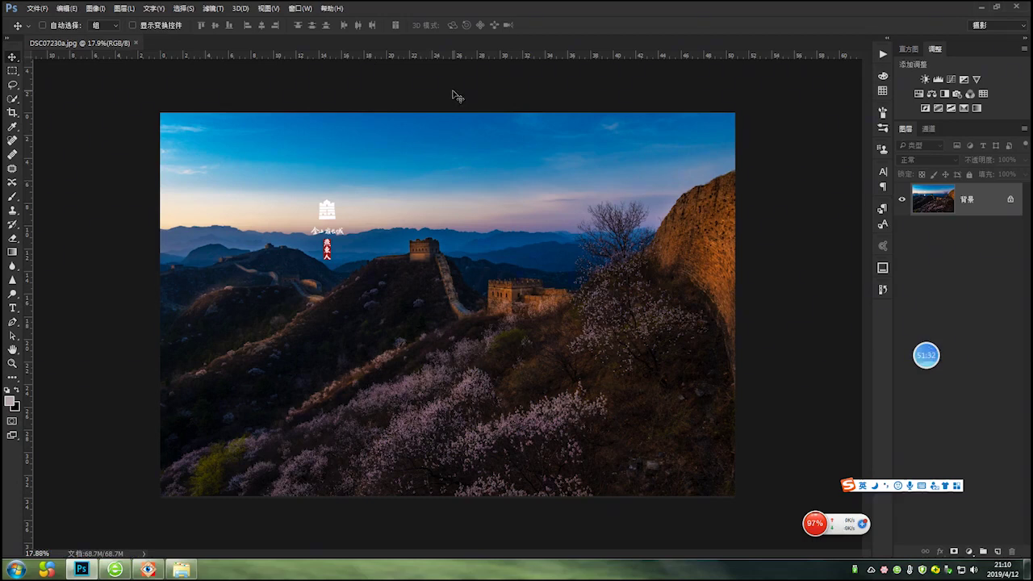
left_click(38, 9)
mouse_move(918, 361)
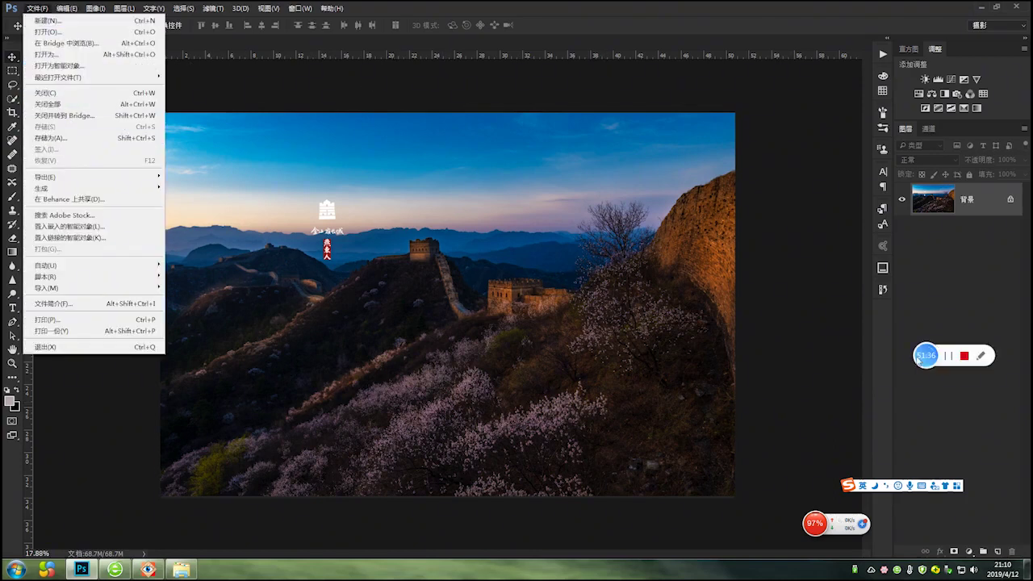